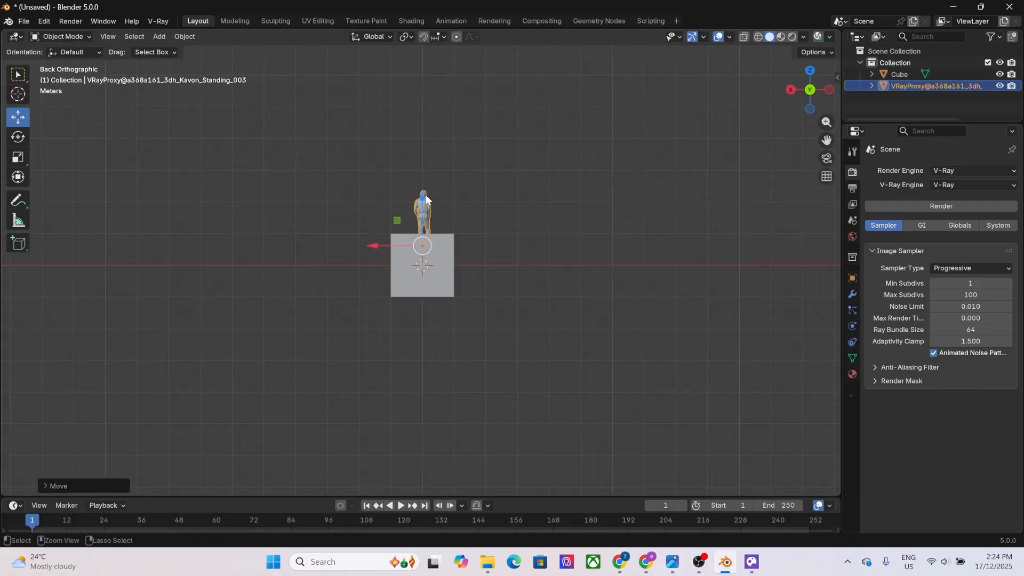
Delete the human scale figure beside the cube and slide a horizontal edge loop toward the cube's lower part.
middle_click_drag(427, 199, 444, 274)
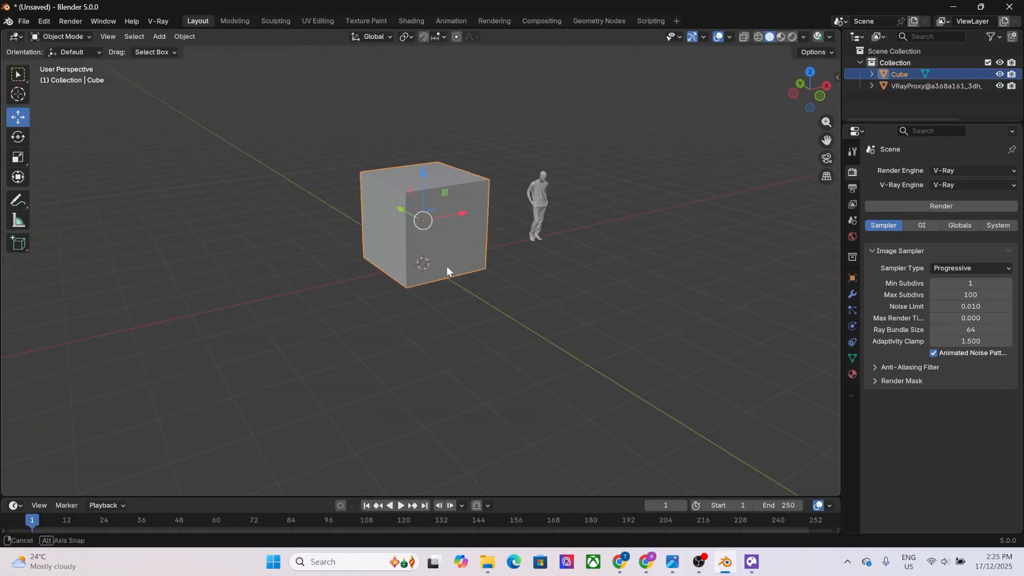
key("Delete")
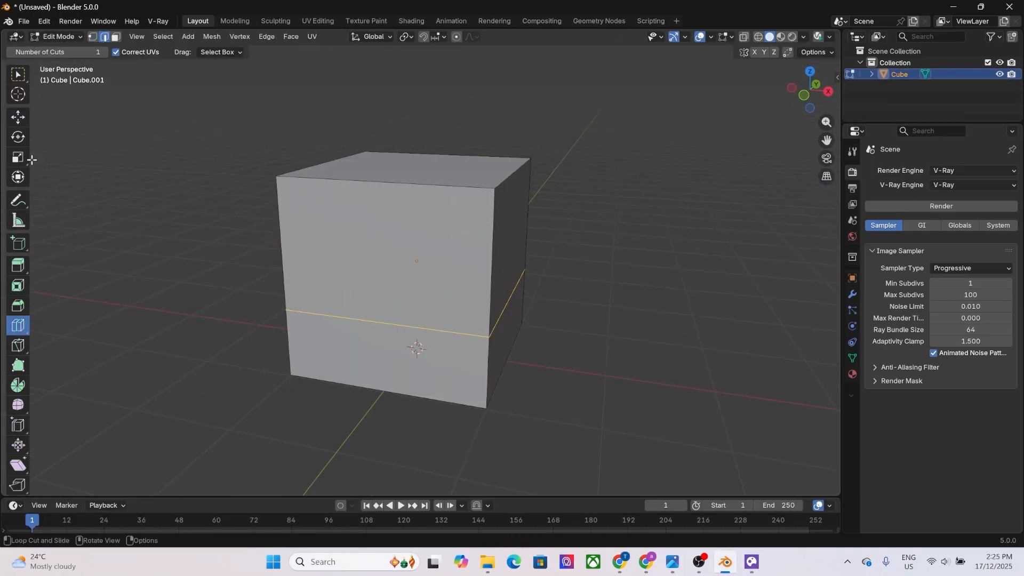
left_click_drag(319, 304, 319, 321)
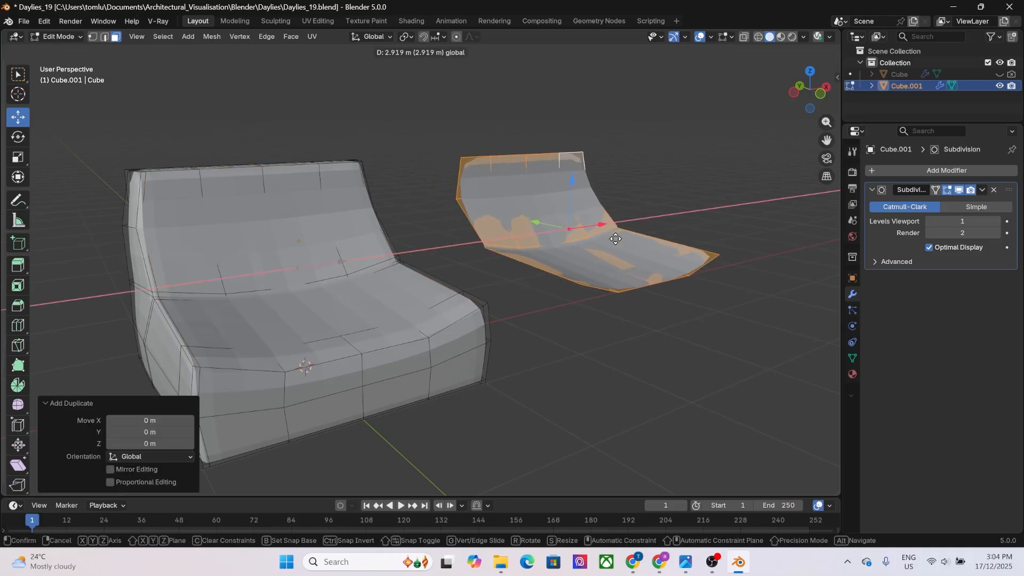
Set the cushion's Solidify modifier to a thickness of 0.24 m with an offset of 1 and even thickness enabled.
left_click_drag(955, 323, 973, 324)
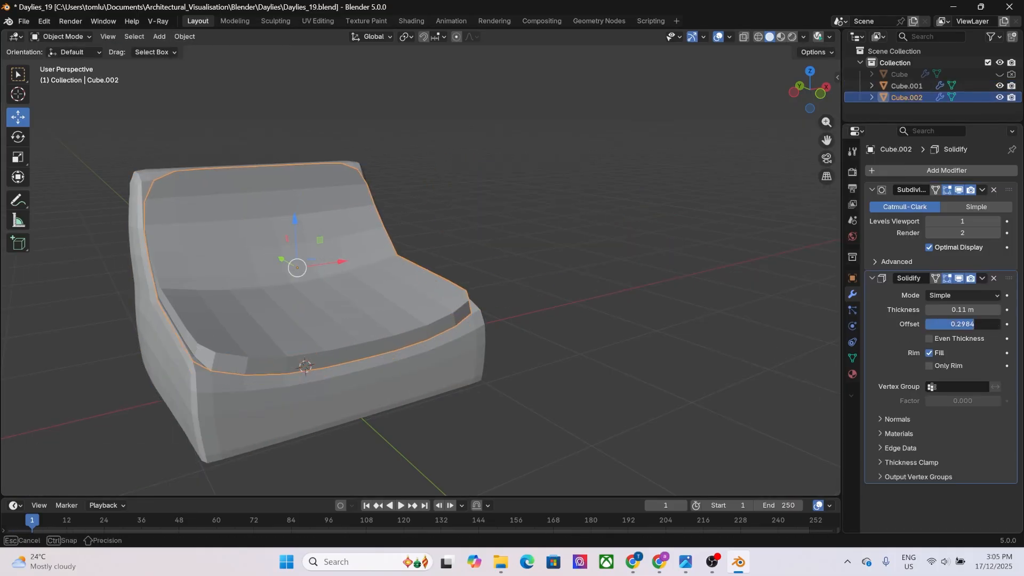
double_click(963, 309)
type("0.25 m")
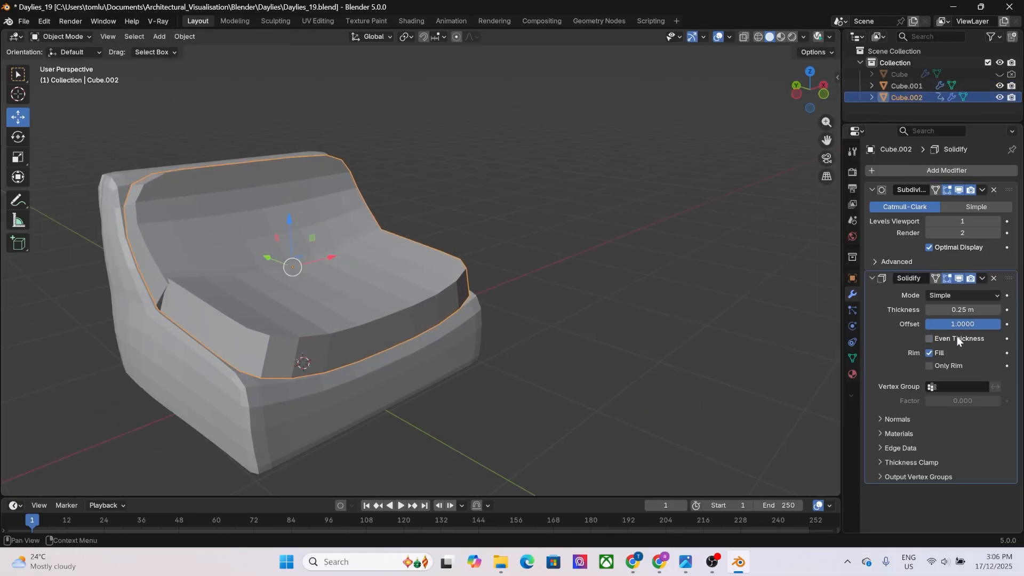
left_click(956, 338)
mouse_move(962, 309)
left_mouse_down()
mouse_move(995, 310)
mouse_move(959, 310)
mouse_move(975, 310)
left_mouse_up()
double_click(946, 321)
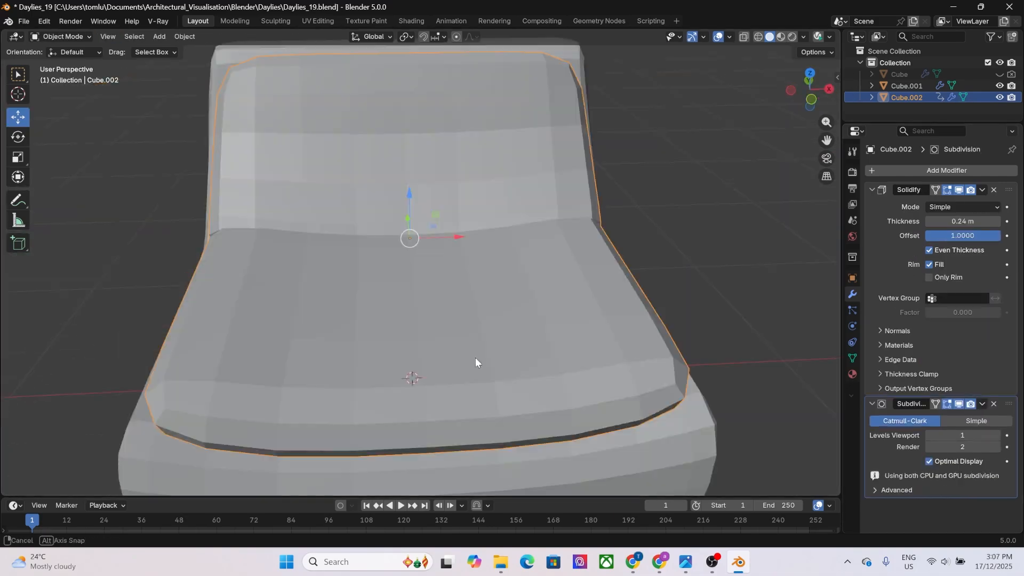
Apply the cushion's Subdivision modifier and inspect the mesh from the side.
middle_click_drag(475, 357, 789, 309)
left_click(982, 189)
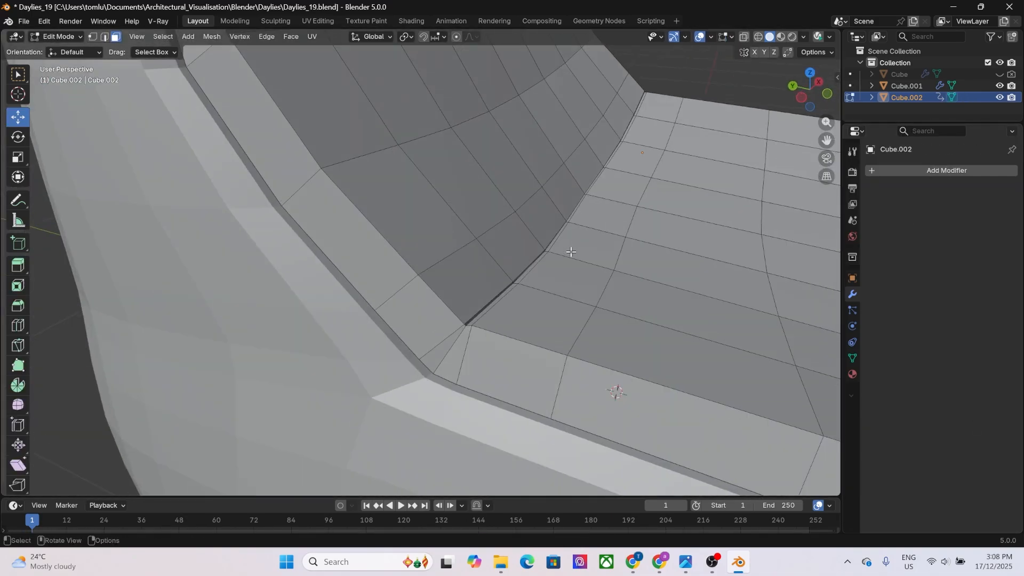
middle_click_drag(613, 393, 666, 276)
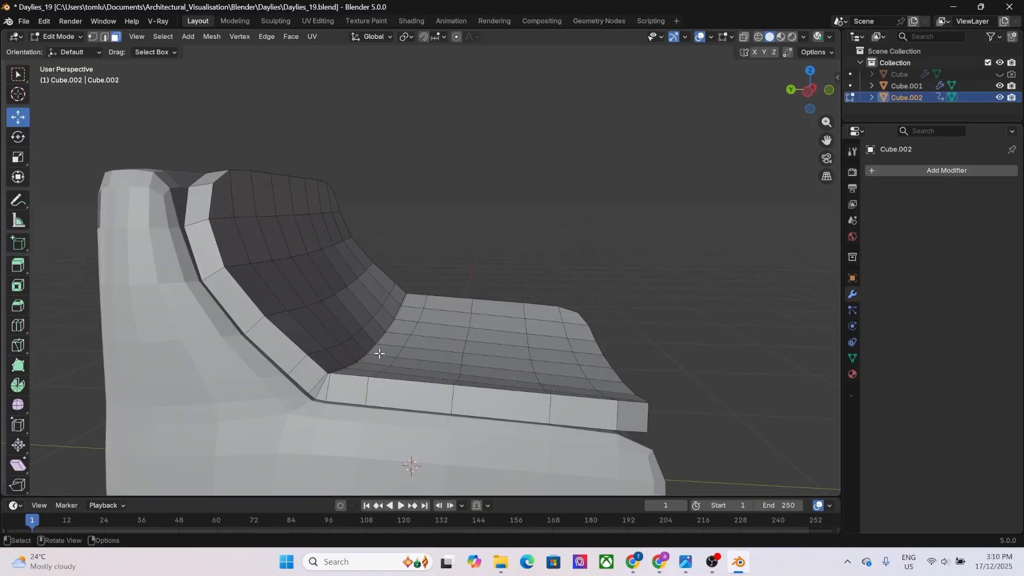
scroll(379, 353, "up", 3)
middle_click_drag(379, 353, 590, 338)
Undo the last four edits to the cushion.
key("ctrl+z")
key("ctrl+z")
key("ctrl+z")
key("ctrl+z")
key("ctrl+z")
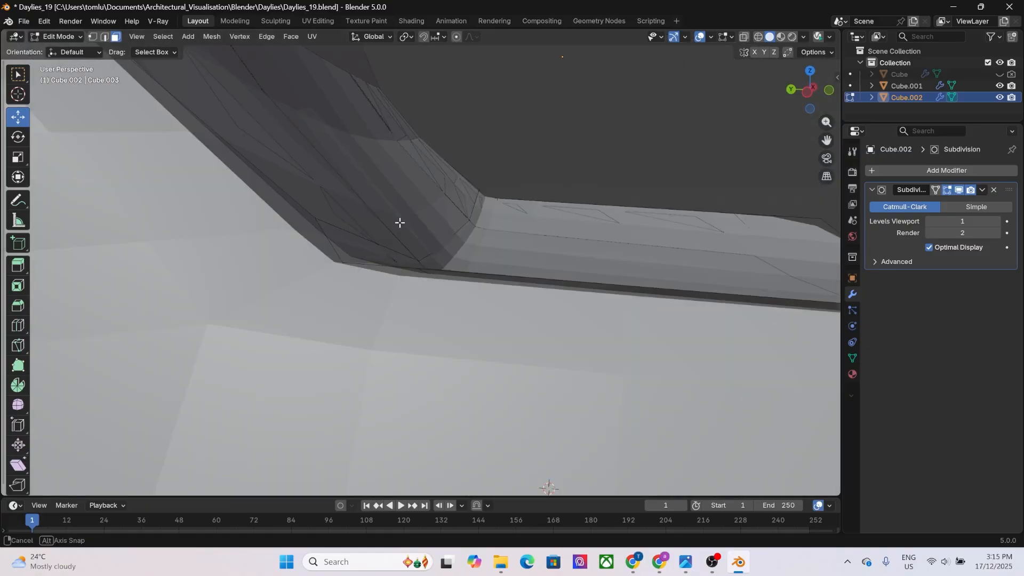
Dissolve the edge loop crossing the cushion at the bend between seat and backrest.
middle_click_drag(399, 221, 566, 290)
left_click(674, 193, "ctrl")
key("x")
left_click(302, 277)
key("ctrl+z")
key("x")
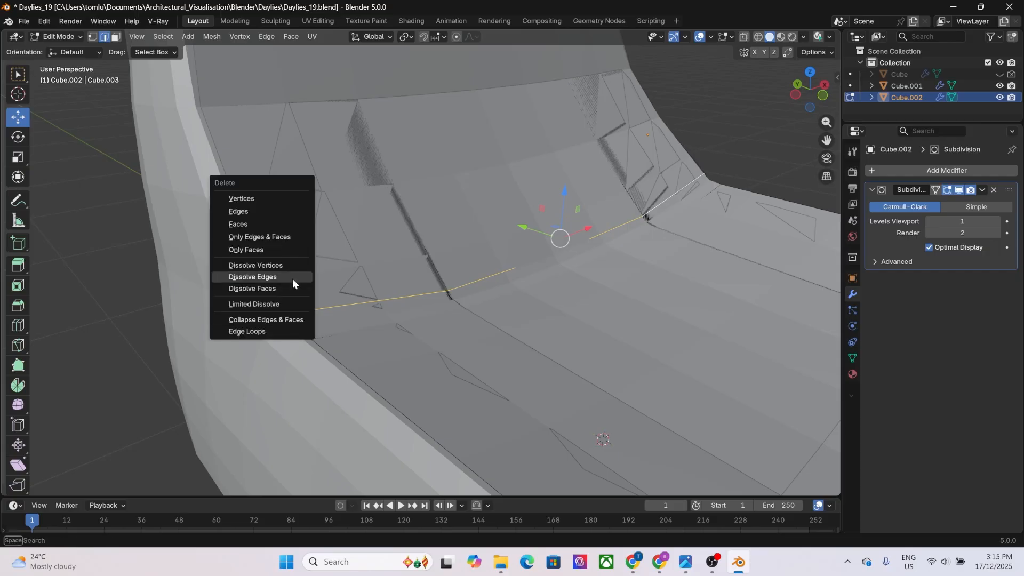
left_click(292, 278)
Hide the chair base and dissolve the selected edge loop across the cushion's bend.
middle_click_drag(292, 279, 427, 255)
left_click(999, 86)
middle_click_drag(454, 299, 539, 207)
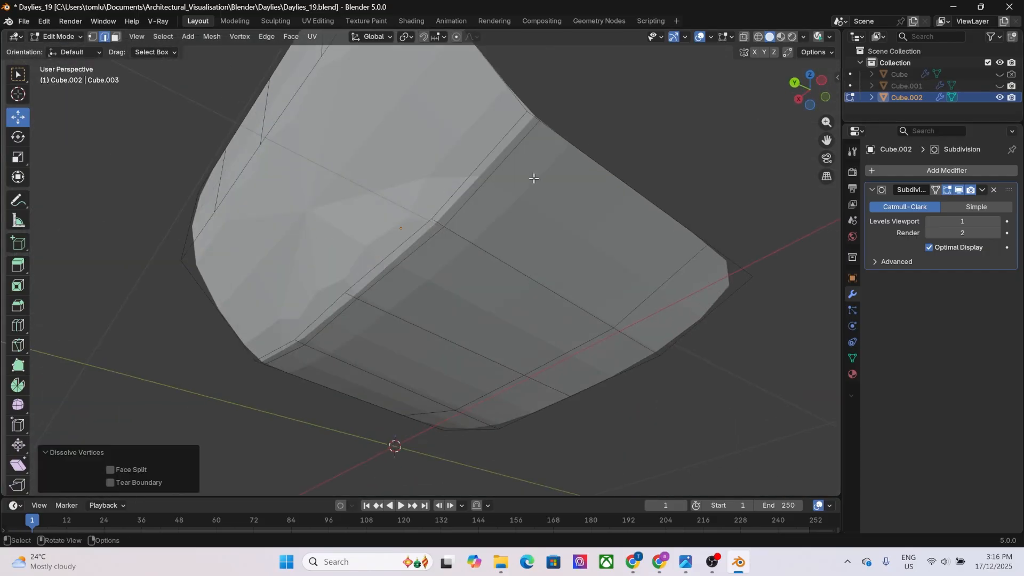
key("ctrl+z")
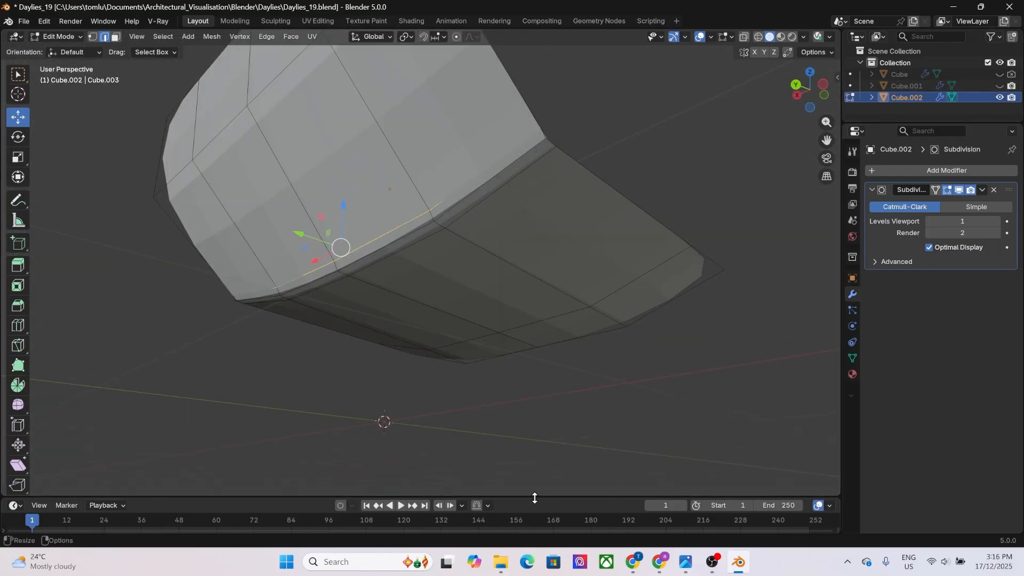
key("x")
left_click(408, 327)
Select the remaining unneeded edges near the cushion's bend and dissolve them.
left_click(379, 238)
left_click(255, 293)
key("x")
middle_click_drag(256, 293, 688, 102)
left_click(443, 338)
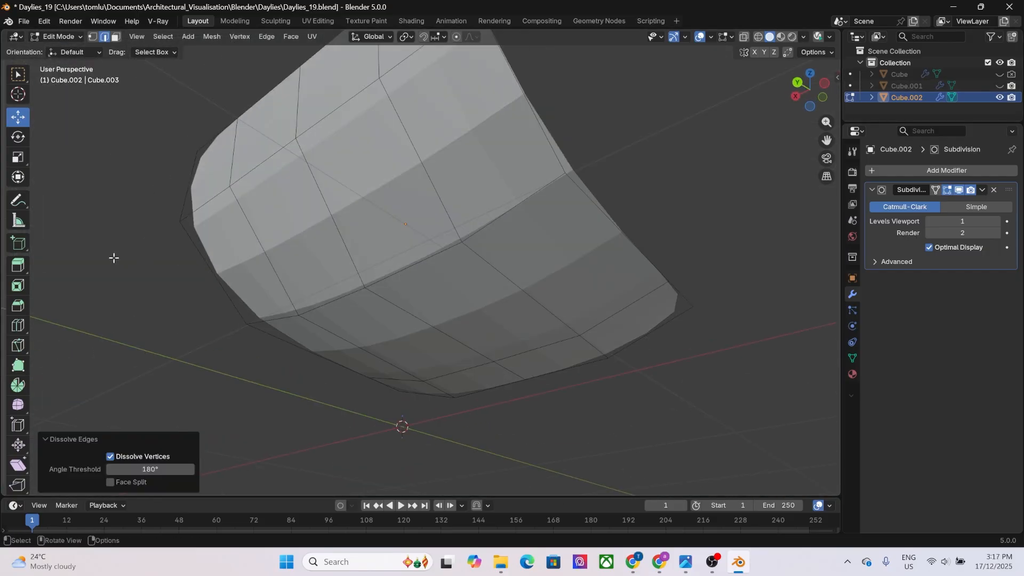
Show the chair base again, add a Solidify modifier to the cushion and place it above the Subdivision modifier.
key("Tab")
left_click(999, 86)
middle_click_drag(687, 213, 756, 246)
left_click(946, 171)
left_click(800, 328)
left_click_drag(1007, 280, 1008, 190)
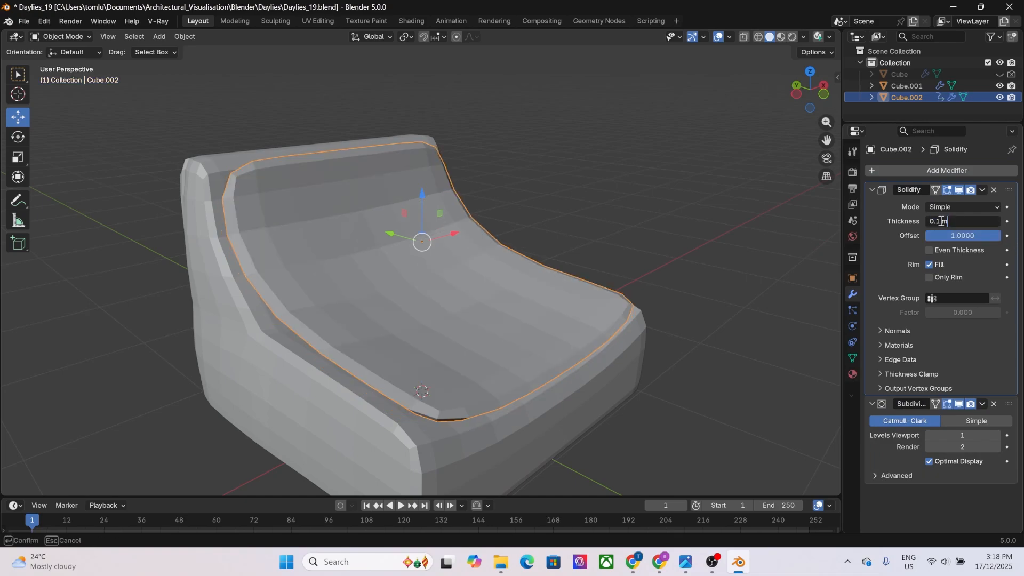
Set the cushion's Solidify thickness to 0.35 m.
key("BackSpace")
key("BackSpace")
key("BackSpace")
type("25")
key("Return")
middle_click_drag(298, 213, 402, 151)
double_click(962, 221)
type("0.35")
key("Tab")
Raise the top edge of the cushion's backrest and fine-tune its height against the base in front view.
left_click(999, 86)
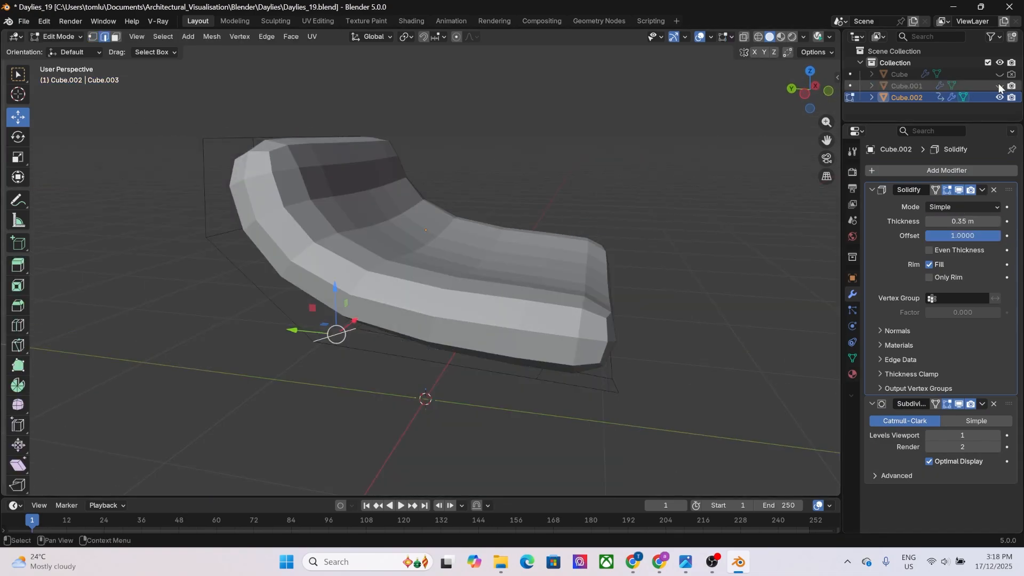
middle_click_drag(426, 256, 299, 235)
left_click(999, 86)
left_click_drag(198, 303, 198, 325)
middle_click_drag(197, 324, 272, 224)
left_click(271, 224, "alt")
left_click_drag(381, 160, 381, 136)
middle_click_drag(341, 202, 190, 217, "alt")
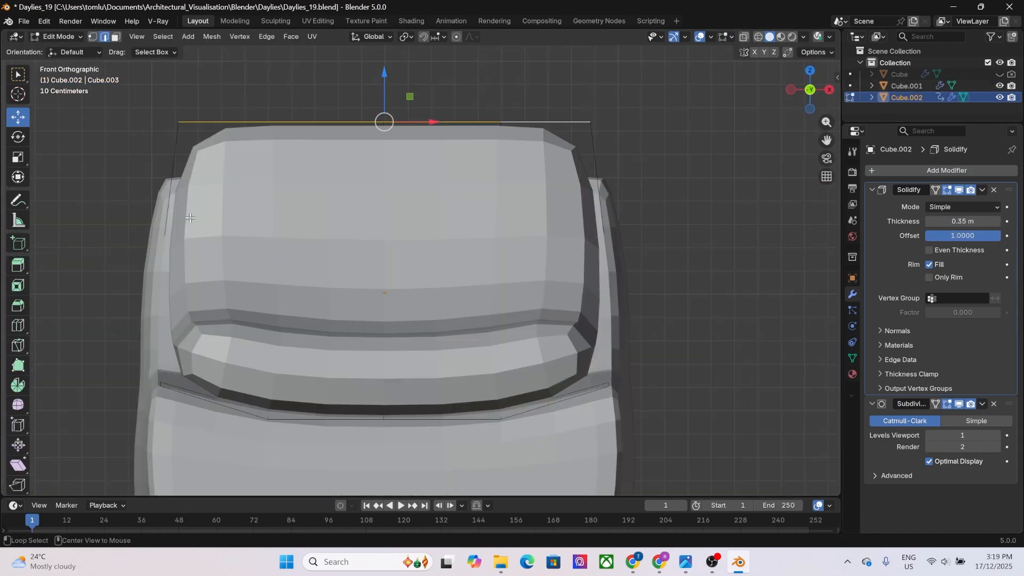
left_click_drag(384, 75, 384, 90)
Scale the selected cushion edges slightly with the Scale tool and leave mesh editing.
left_click(491, 253, "alt")
middle_click_drag(299, 234, 373, 234)
left_click(18, 157)
left_click_drag(474, 219, 480, 215)
middle_click_drag(479, 224, 250, 246)
key("Tab")
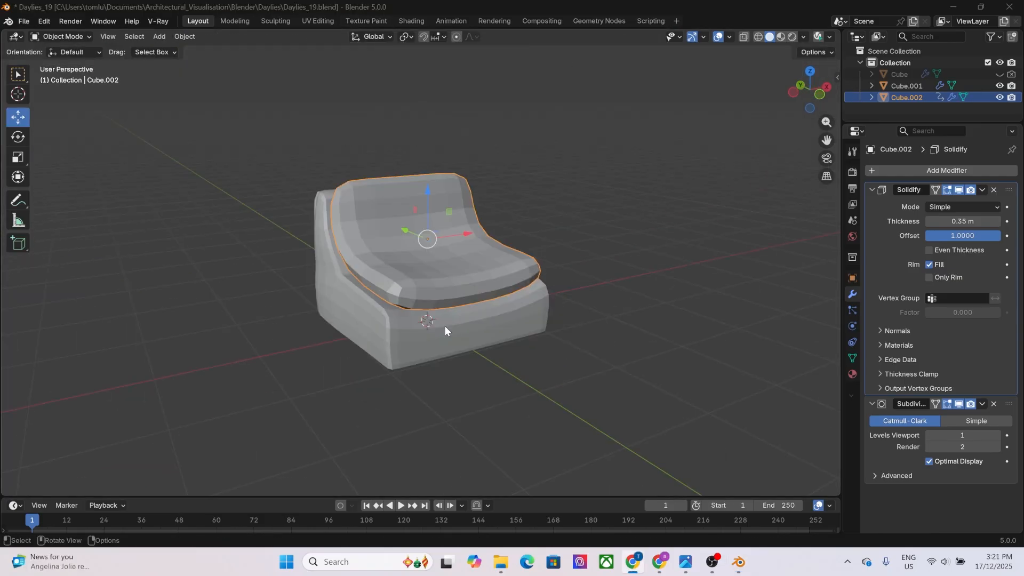
Apply the cushion's Solidify modifier, raise the Subdivision viewport level by one and apply that modifier too.
scroll(421, 267, "up", 3)
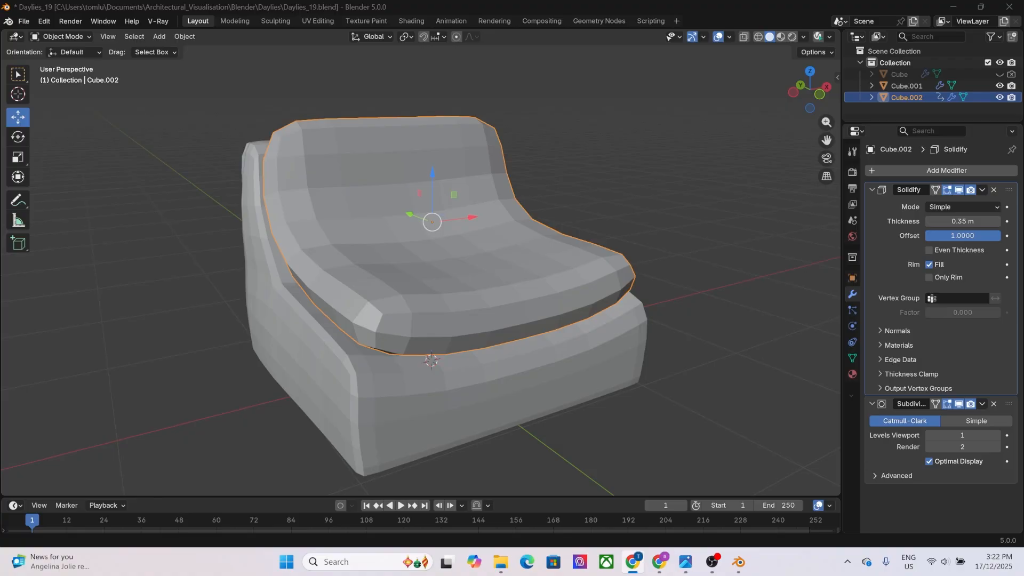
left_click(981, 190)
left_click(930, 202)
left_click(995, 222)
left_click(981, 190)
left_click(930, 202)
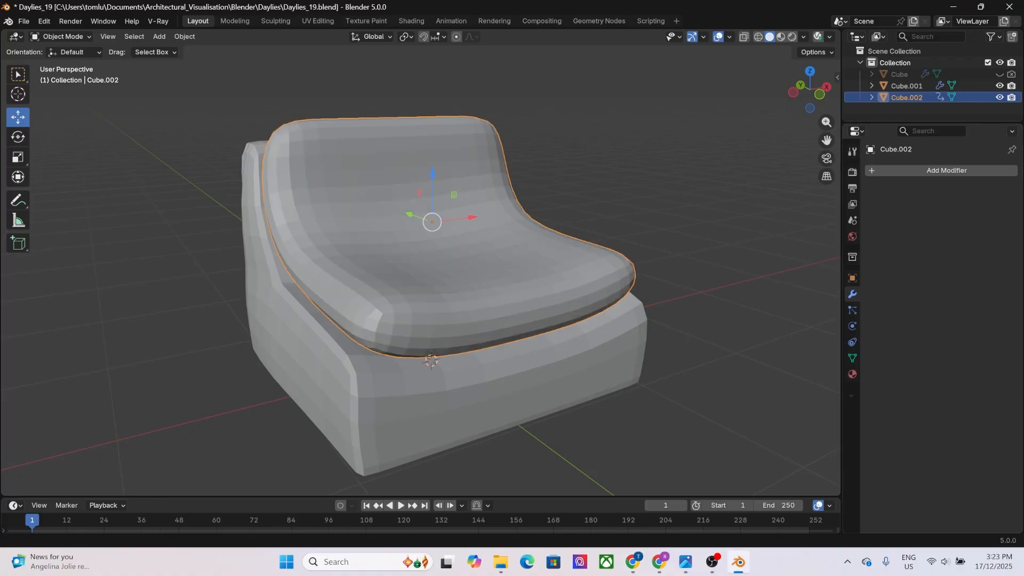
Select three horizontal edge rows across the lower part of the cushion's backrest.
key("Tab")
left_click(272, 203)
left_click(583, 184, "ctrl")
left_click(276, 246, "shift")
left_click(588, 226, "ctrl")
mouse_move(299, 314)
middle_mouse_down()
mouse_move(420, 320)
mouse_move(291, 313)
middle_mouse_up()
left_click(447, 322, "shift")
key("ctrl+z")
left_click(286, 294, "ctrl")
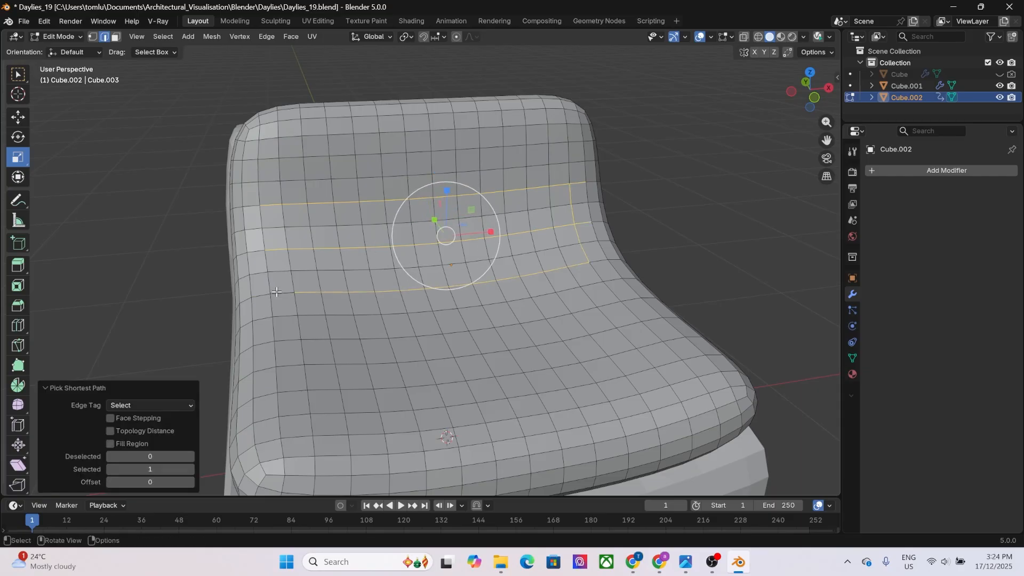
left_click(577, 236, "shift")
scroll(503, 271, "down", 1)
scroll(504, 271, "up", 1)
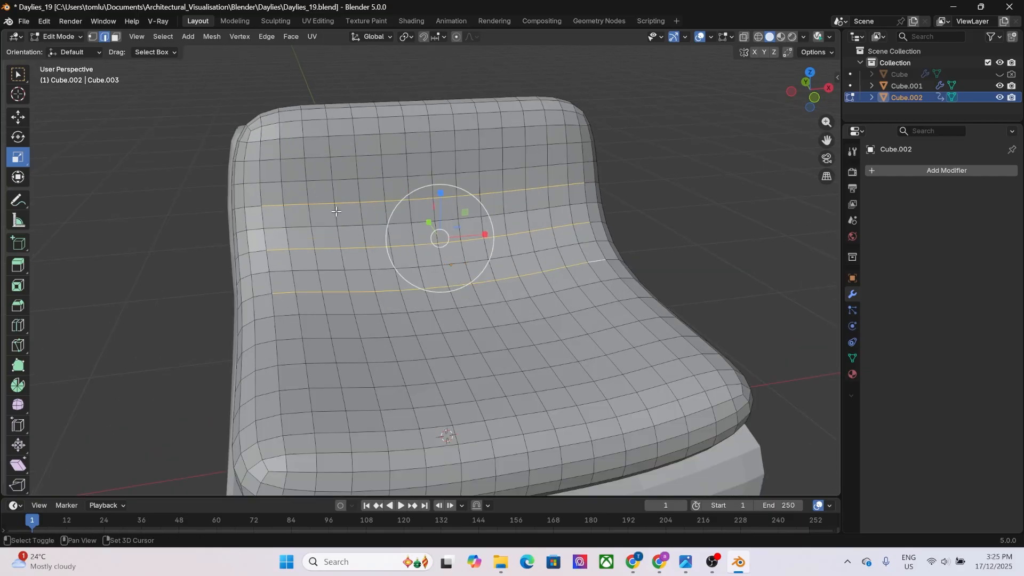
Add three vertical edge runs crossing the selected horizontal rows to form a stitching grid on the backrest.
left_click(336, 211, "shift")
left_click(346, 282, "ctrl")
scroll(352, 267, "up", 1)
middle_click_drag(349, 272, 354, 238, "alt")
scroll(354, 237, "down", 1, "alt")
scroll(355, 238, "up", 1)
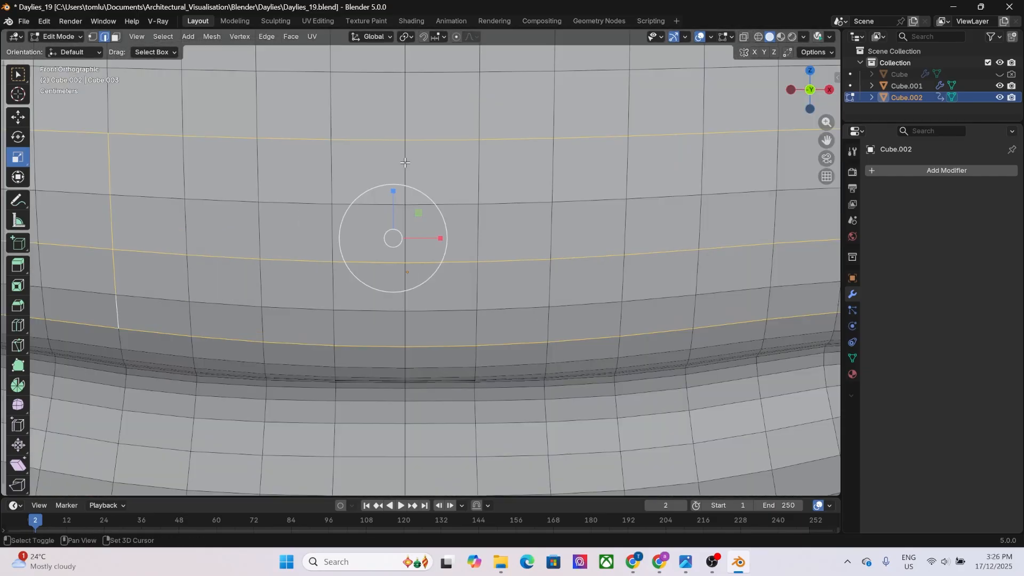
left_click(405, 326, "ctrl")
scroll(427, 312, "down", 2)
left_click(609, 201, "shift")
left_click(412, 151, "shift")
left_click(205, 148, "shift")
left_click(211, 315, "shift")
Bevel the selected edge grid into wide bands with 6 segments.
middle_click_drag(213, 304, 285, 308)
key("ctrl+b")
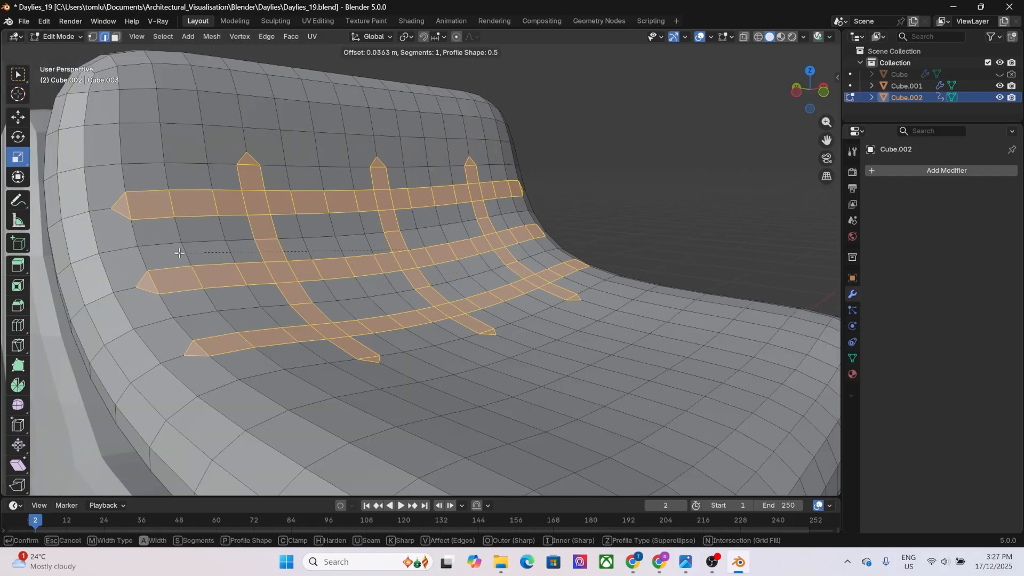
double_click(181, 320)
type("6")
key("Return")
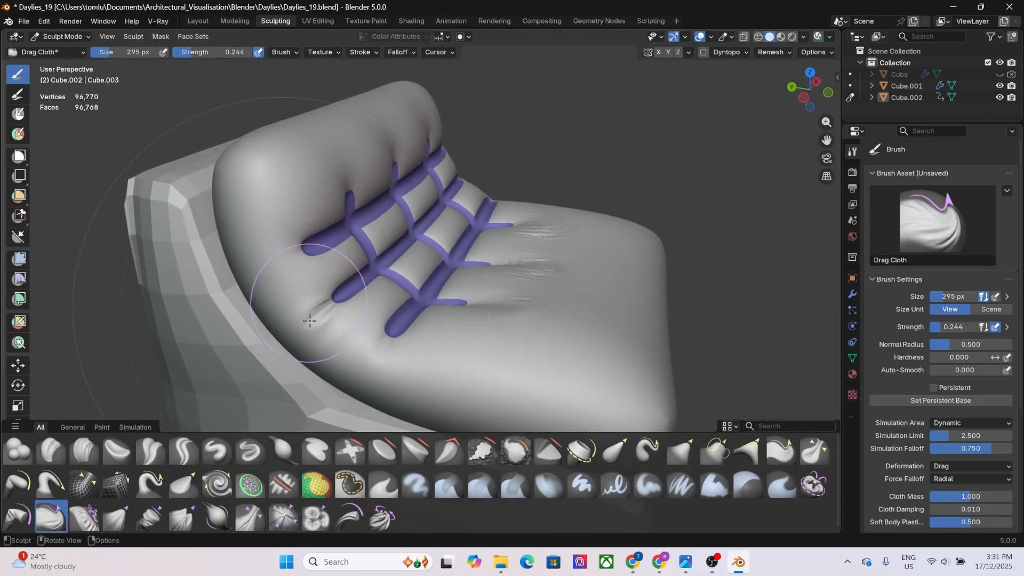
Sculpt with other cloth brushes around the crossings of the stitching grid on the backrest.
left_click(18, 516)
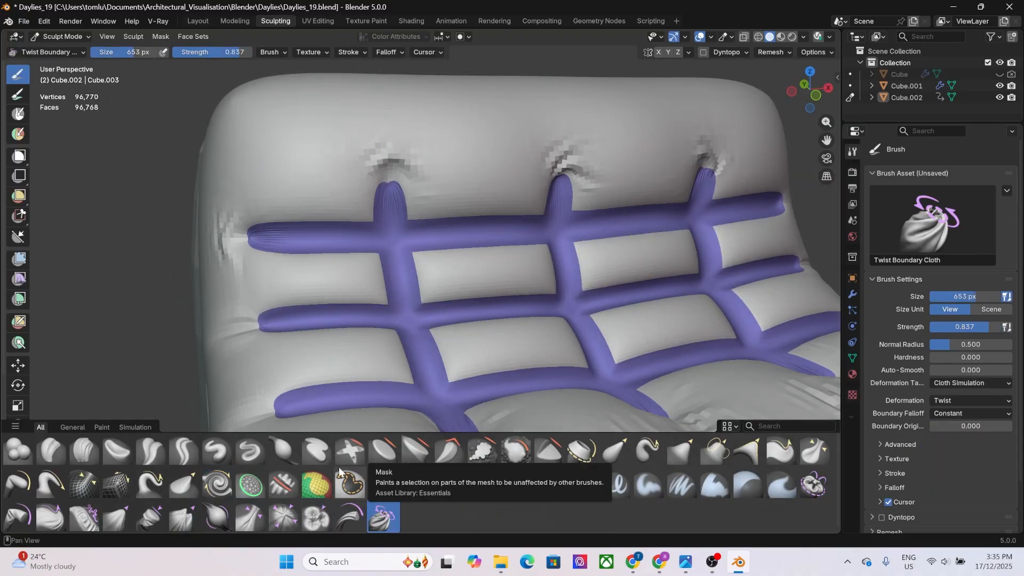
left_click(317, 517)
left_click(391, 235)
left_click(562, 238)
middle_click_drag(562, 238, 490, 203)
left_click(598, 213)
middle_click_drag(598, 214, 682, 267)
left_click(600, 225)
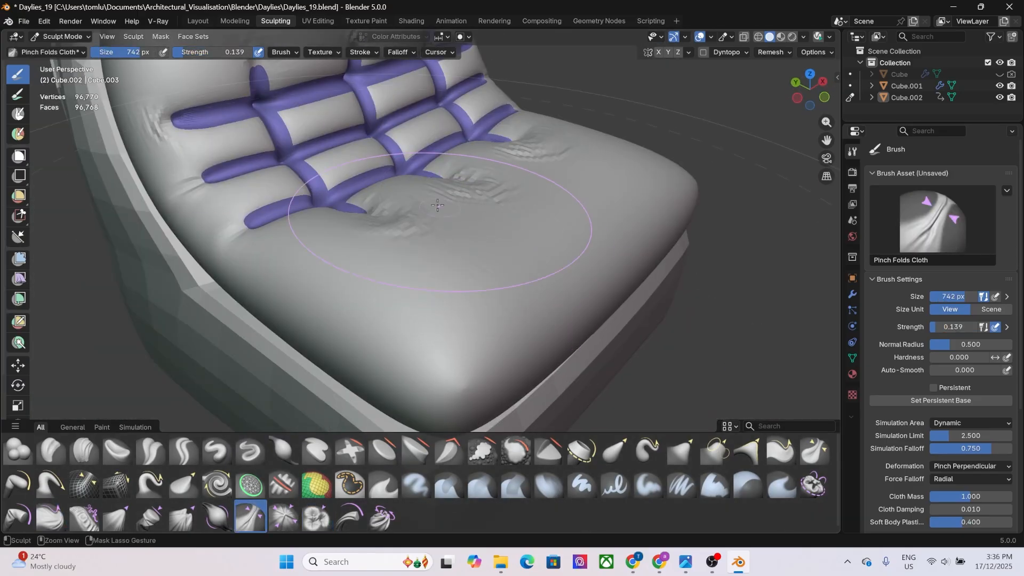
Sculpt wrinkles running from the stitching grid toward the seat's front edge with the Pinch Folds Cloth brush.
left_click_drag(432, 196, 523, 315)
mouse_move(523, 315)
middle_mouse_down()
mouse_move(416, 298)
mouse_move(411, 331)
middle_mouse_up()
left_click_drag(413, 219, 415, 320)
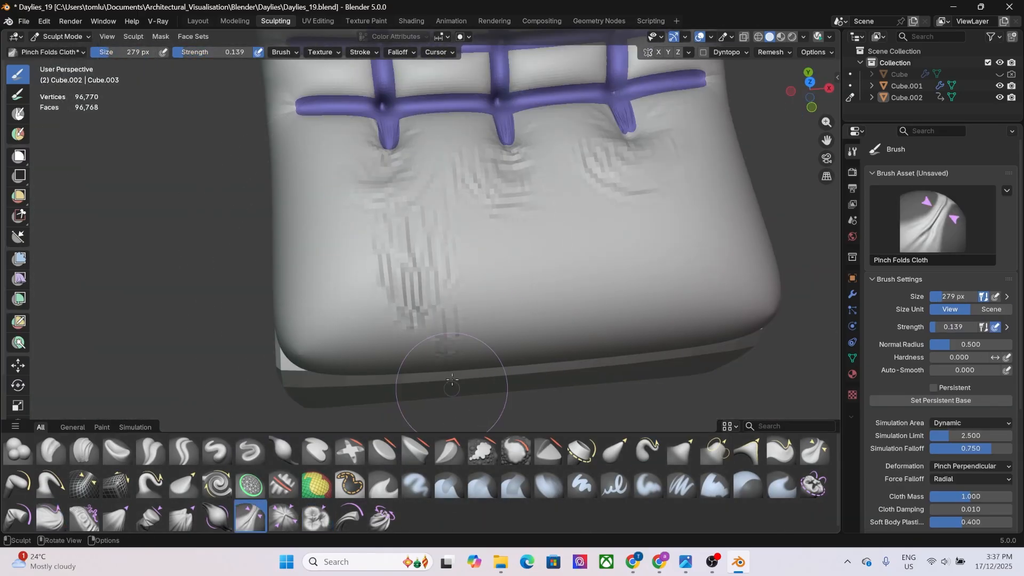
left_click_drag(538, 235, 555, 342)
left_click_drag(548, 213, 598, 307)
middle_click_drag(597, 307, 555, 288)
left_click_drag(459, 213, 468, 274)
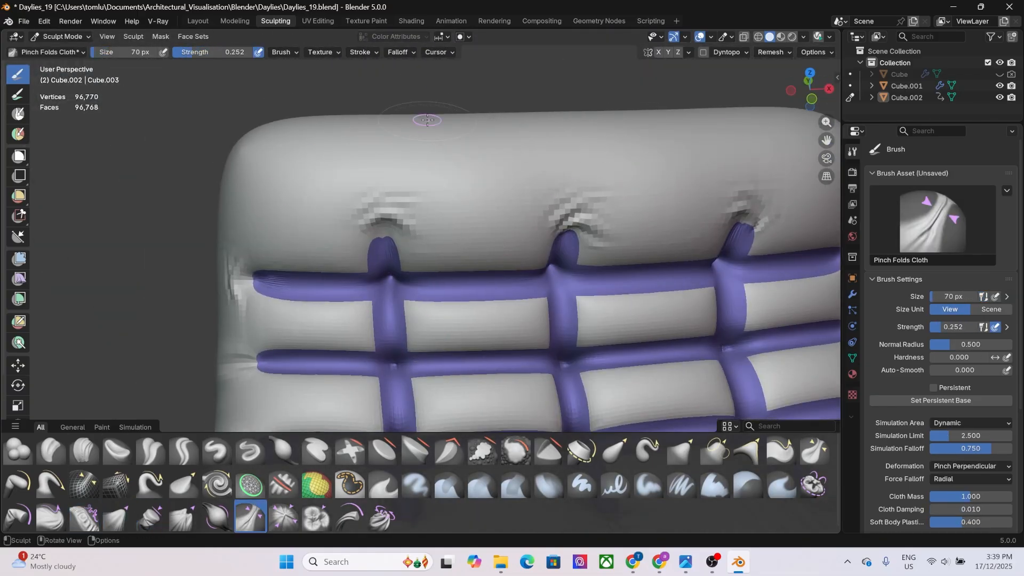
Pinch folds along the backrest's top edge and slightly scale the edge loop around the cushion's side.
middle_click_drag(427, 120, 484, 108)
key("shift+f")
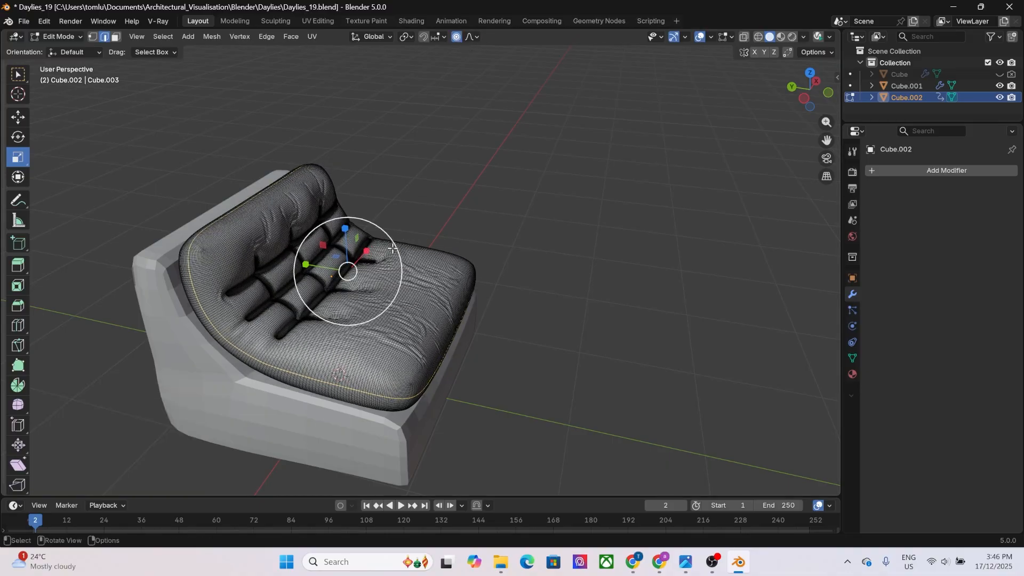
left_click_drag(392, 249, 388, 253)
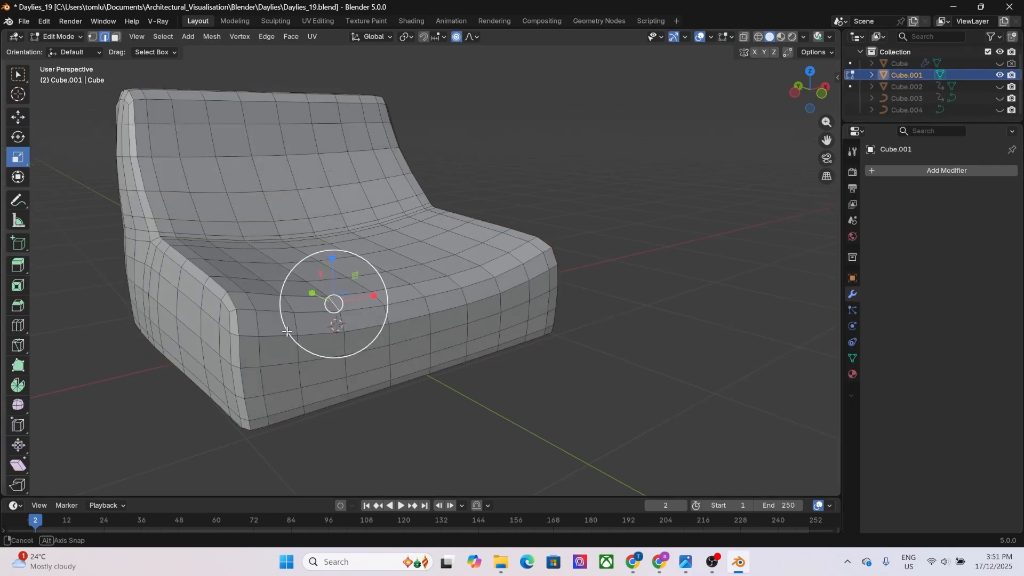
Leave mesh editing on the chair base and remove its Subdivision modifier.
middle_click_drag(445, 288, 410, 404)
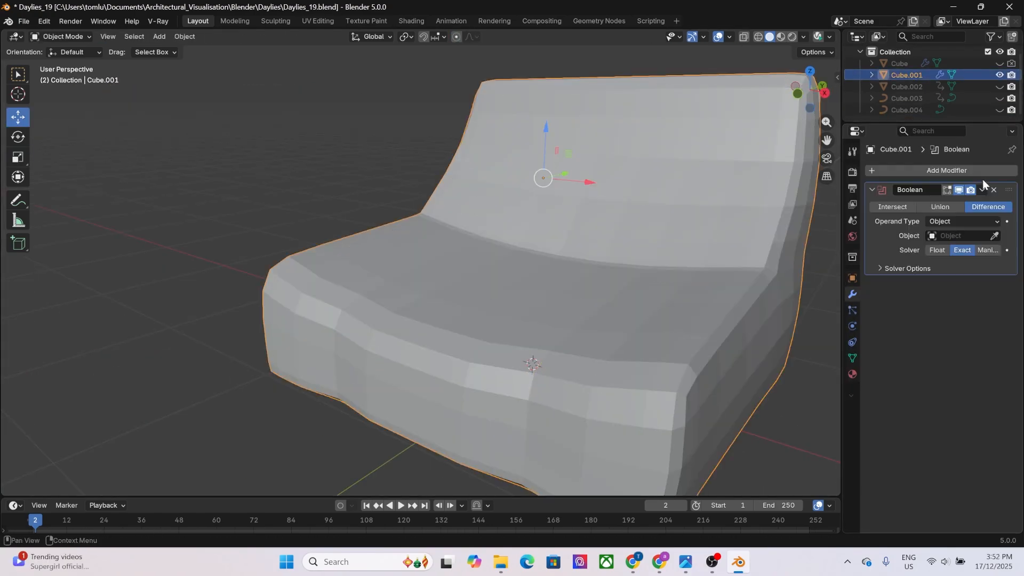
key("Tab")
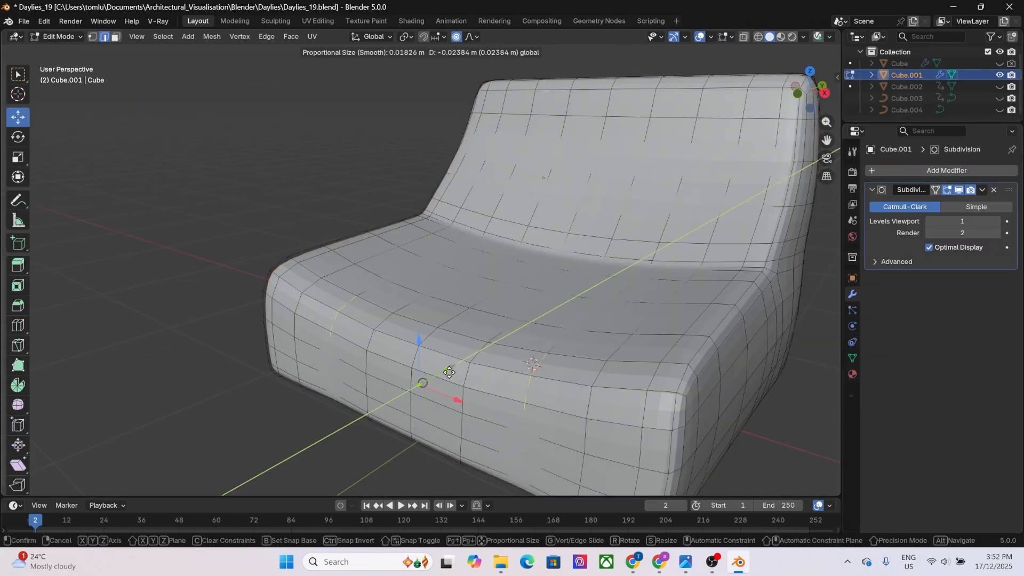
left_click(994, 189)
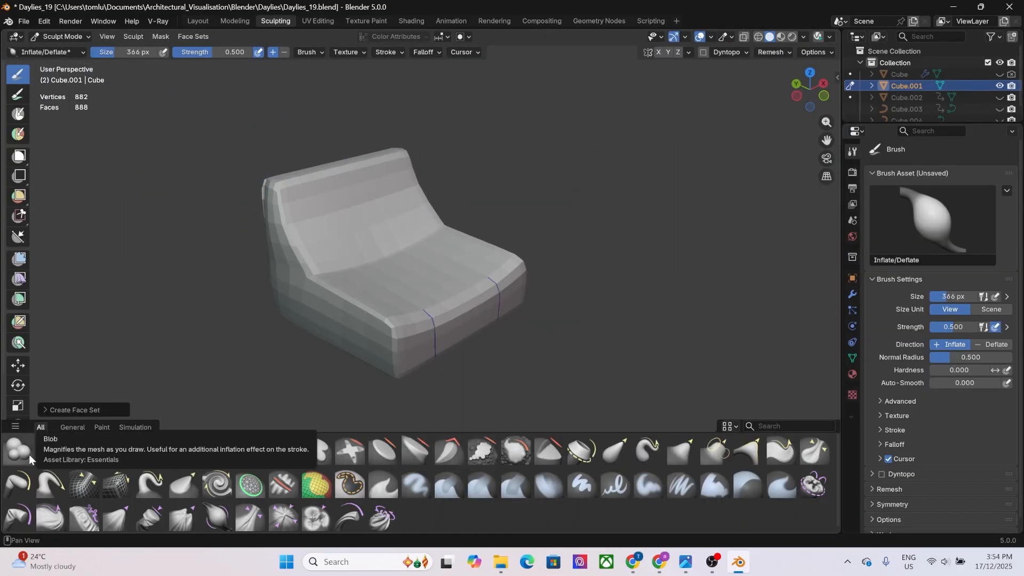
Try the Cloth Filter tool on the chair base while sculpting.
left_click(19, 278)
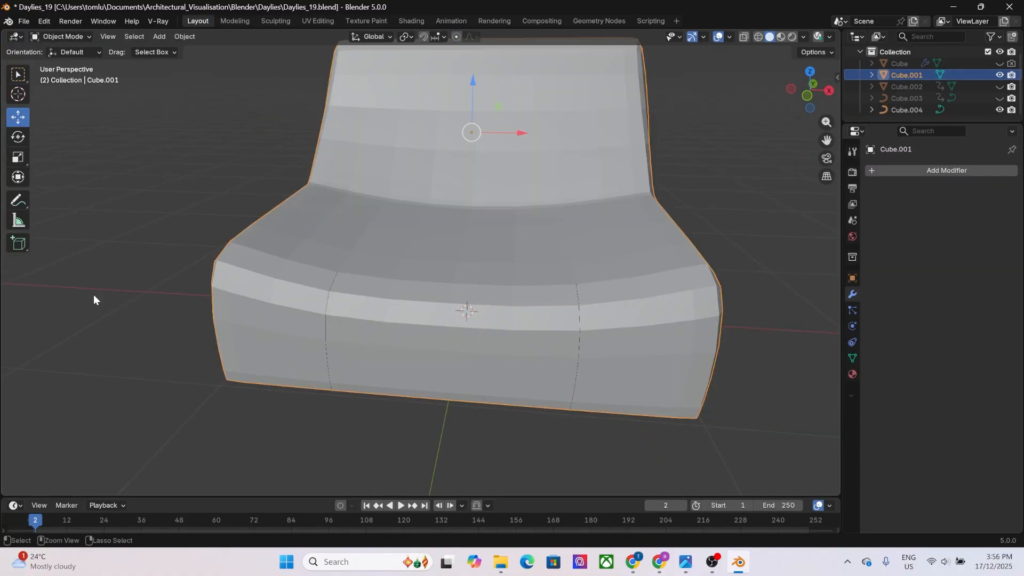
key("Tab")
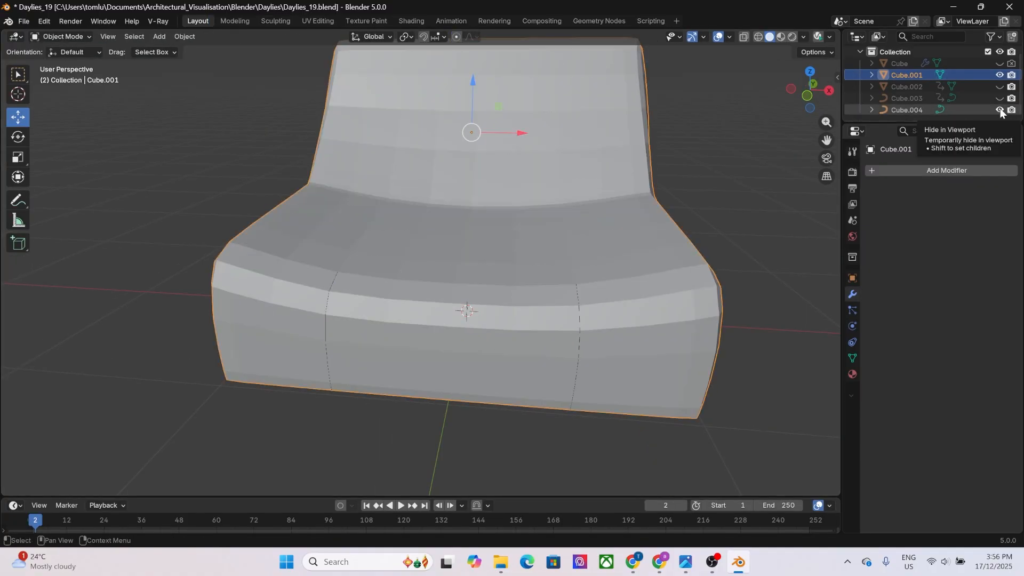
Add further edge loops to the chair base mesh with Loop Cut.
key("ctrl+r")
left_click(434, 298)
key("ctrl+r")
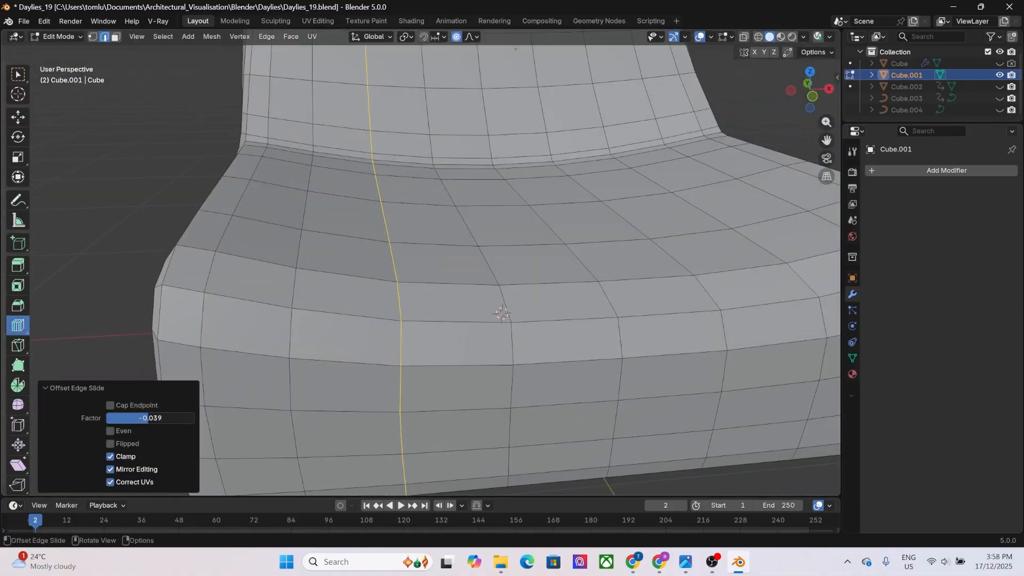
Select the lengthwise seam edges running over the chair base for separation into their own object.
left_click(17, 116)
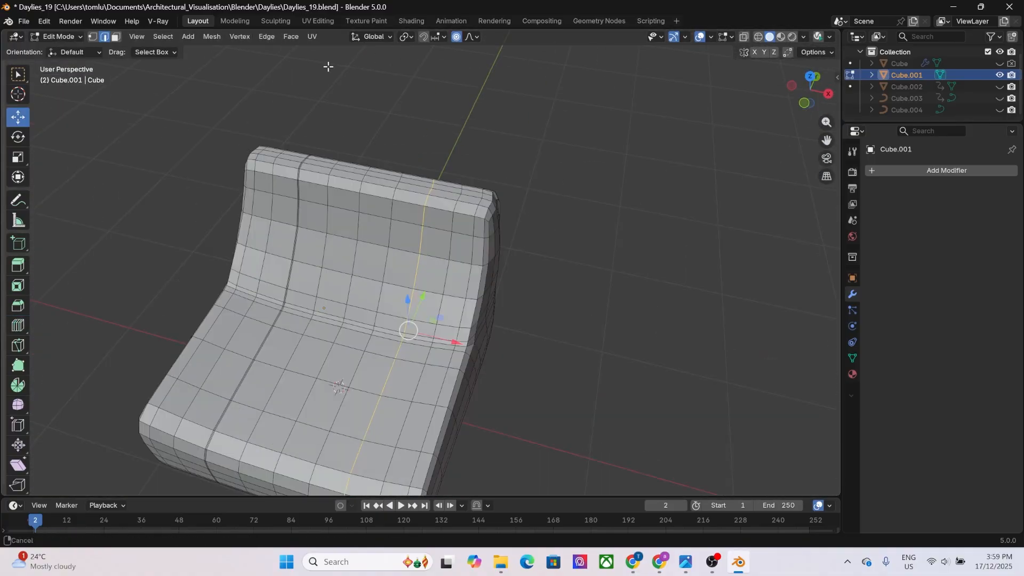
left_click_drag(405, 395, 398, 401)
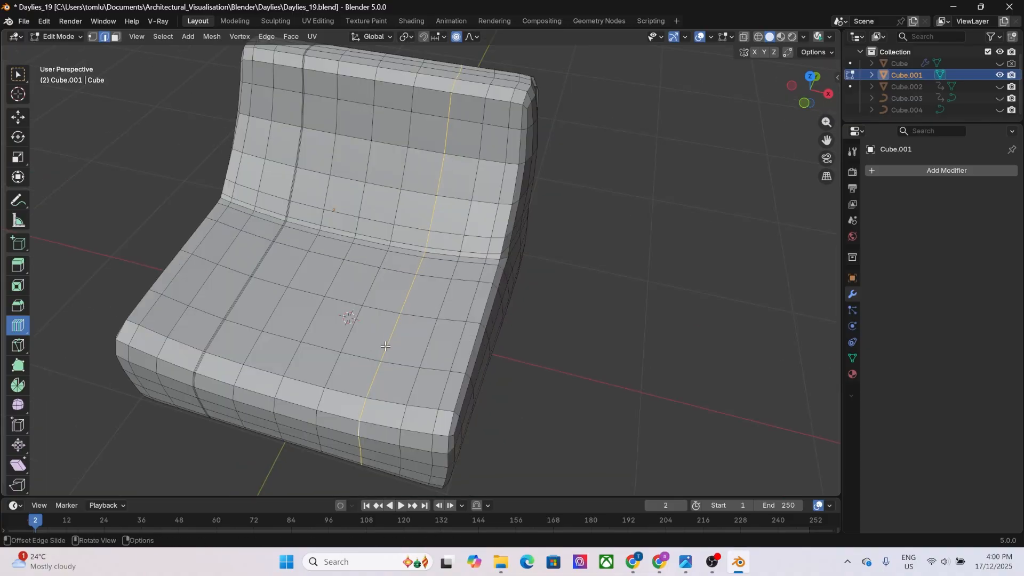
left_click(359, 427, "ctrl")
left_click(150, 406)
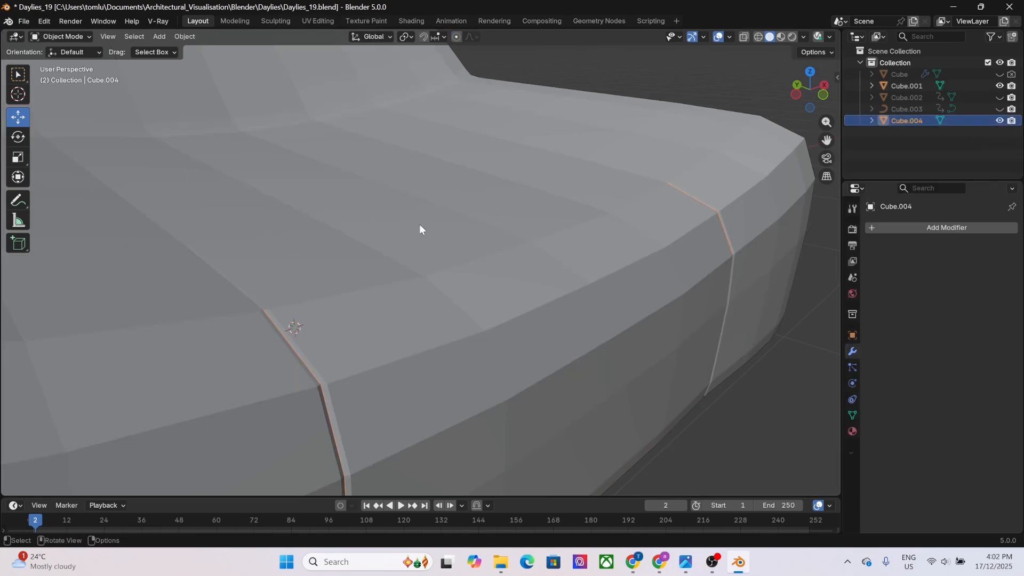
Give the separated seam lines on the chair base a round thickness with a curve bevel depth.
double_click(944, 416)
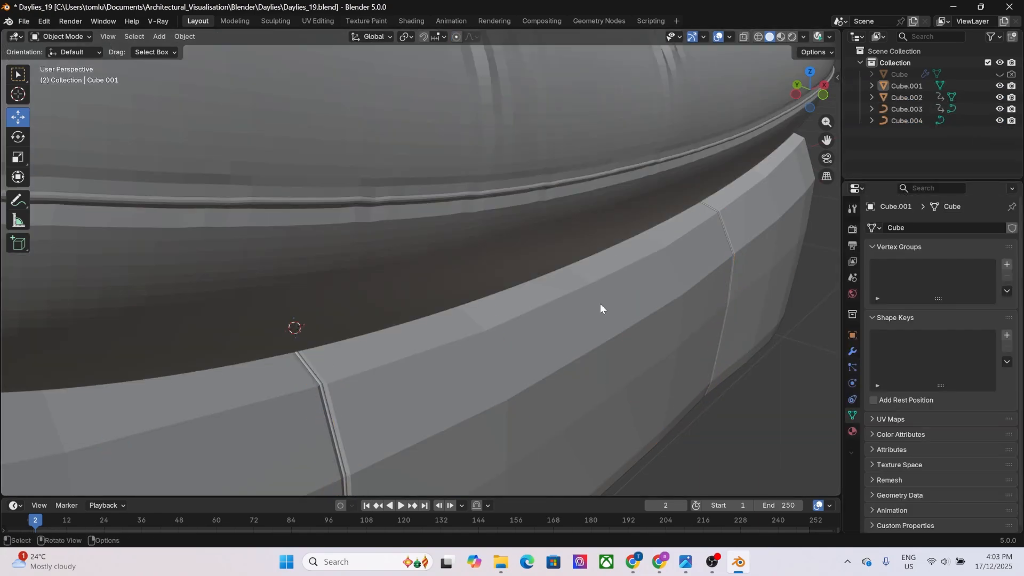
left_click(906, 112)
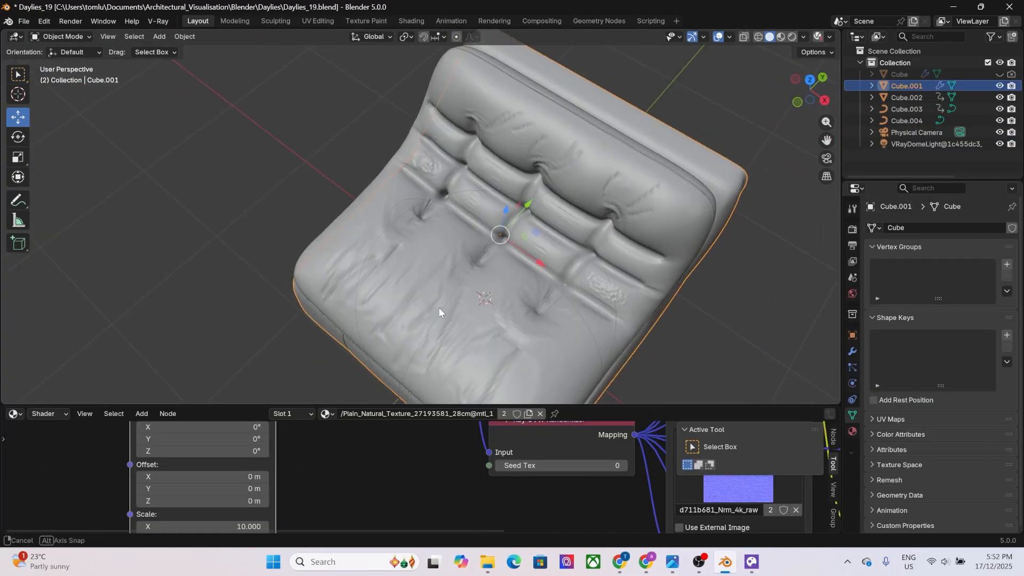
middle_click_drag(438, 312, 522, 280)
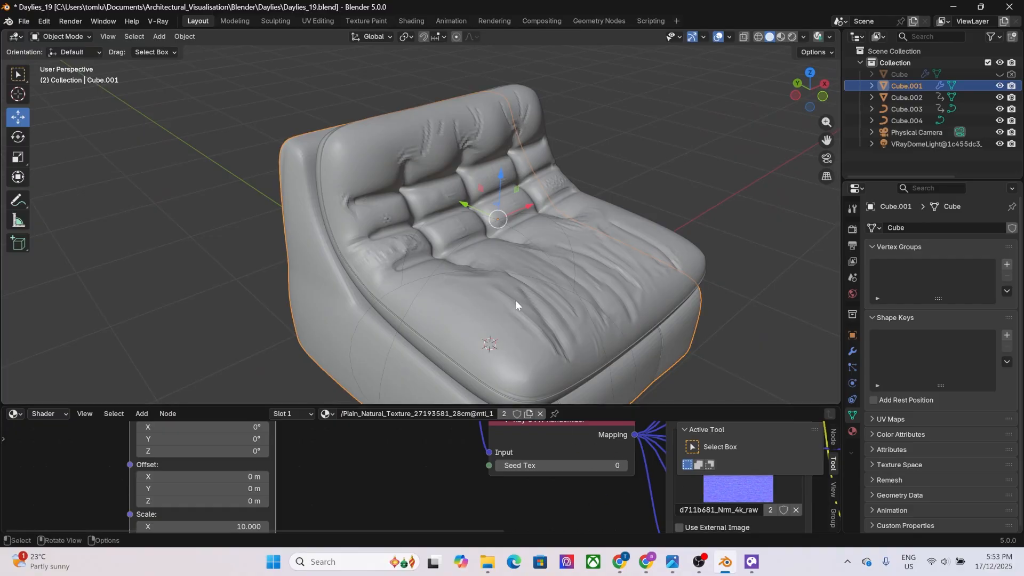
Add a V-Ray Fur object with the tufted cushion selected.
left_click(510, 289)
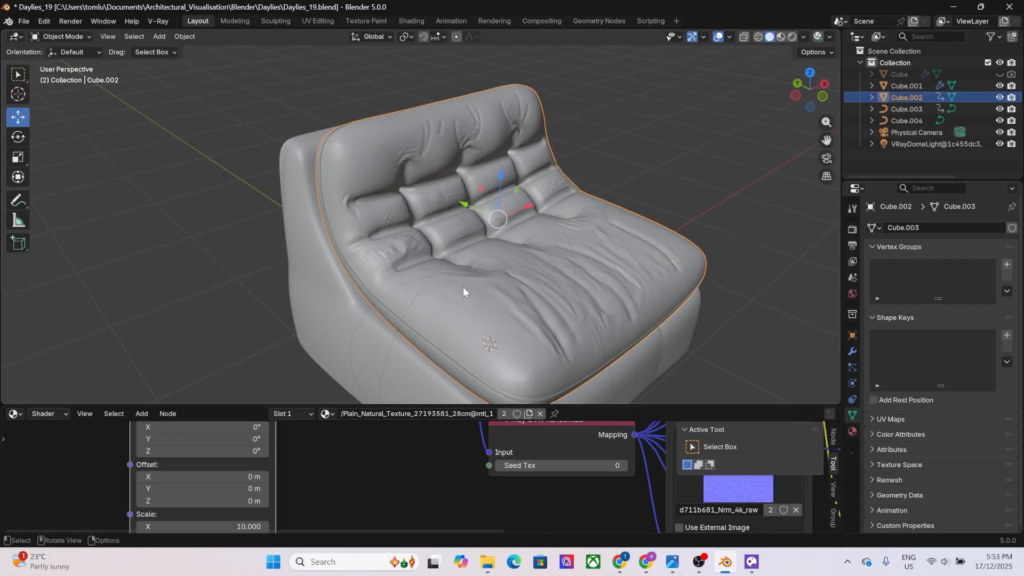
key("shift+a")
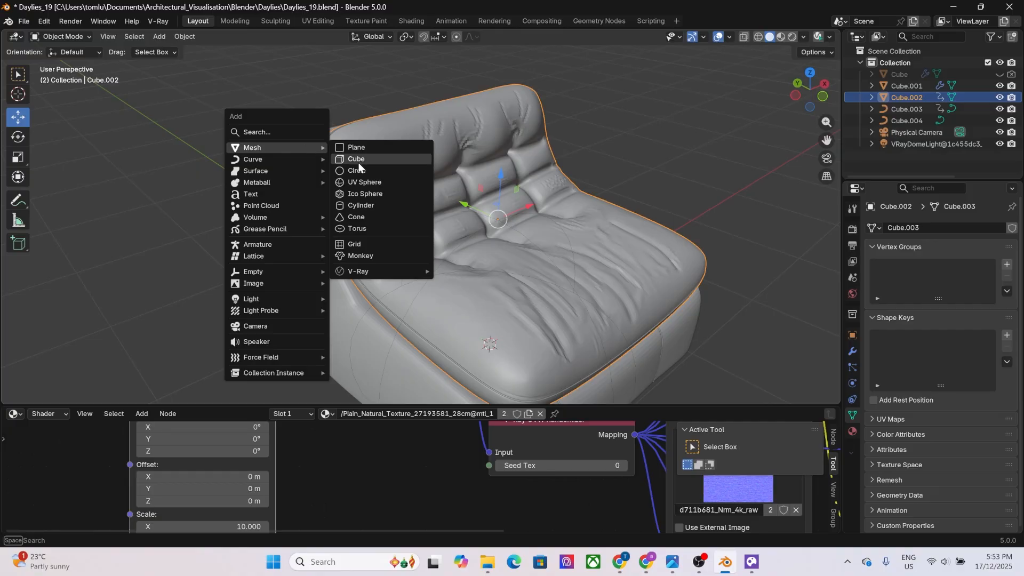
mouse_move(389, 272)
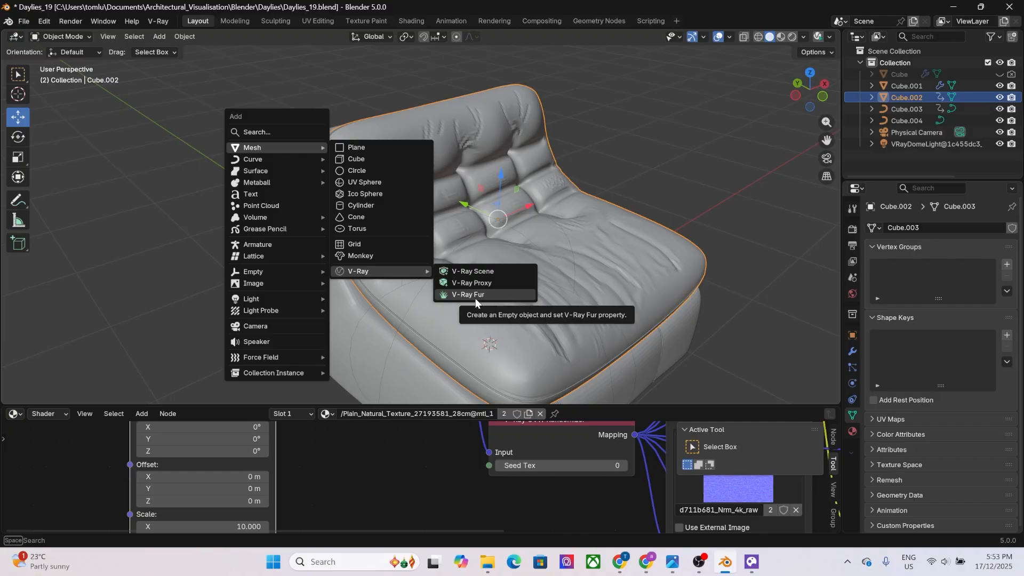
left_click(474, 296)
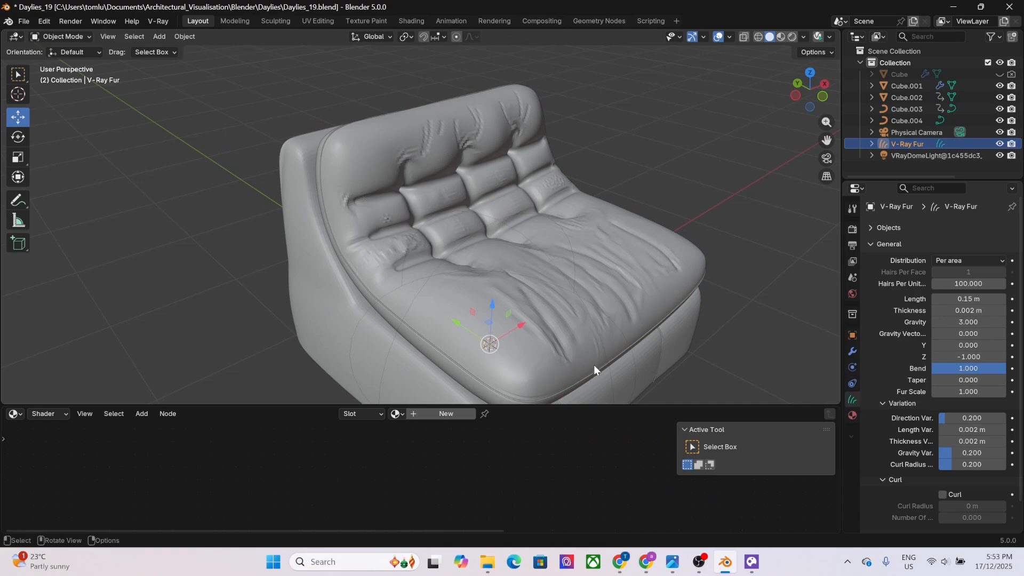
Expand the fur object's outliner entry and enlarge the 3D viewport and the properties area.
left_click(873, 142)
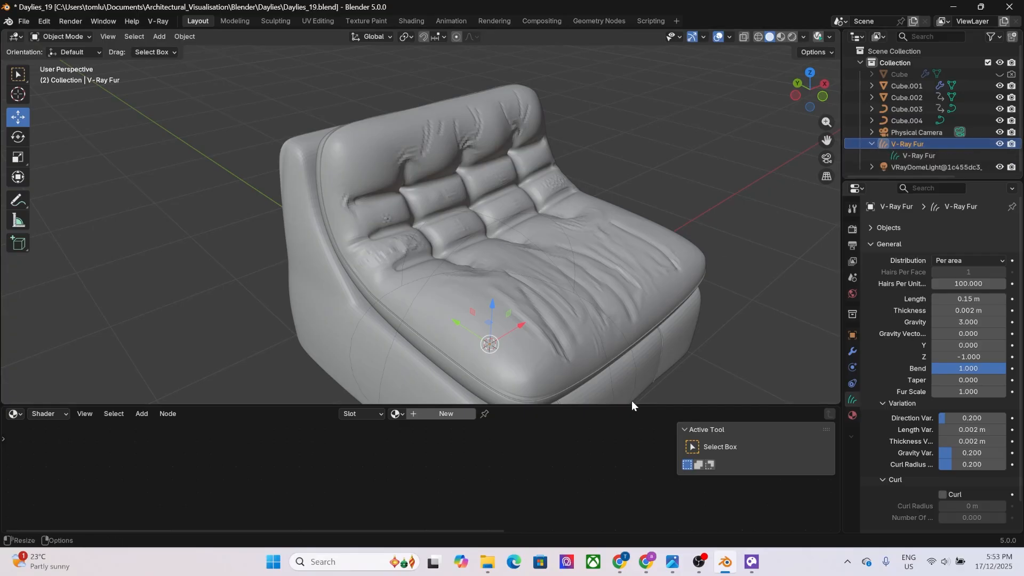
left_click_drag(631, 401, 600, 462)
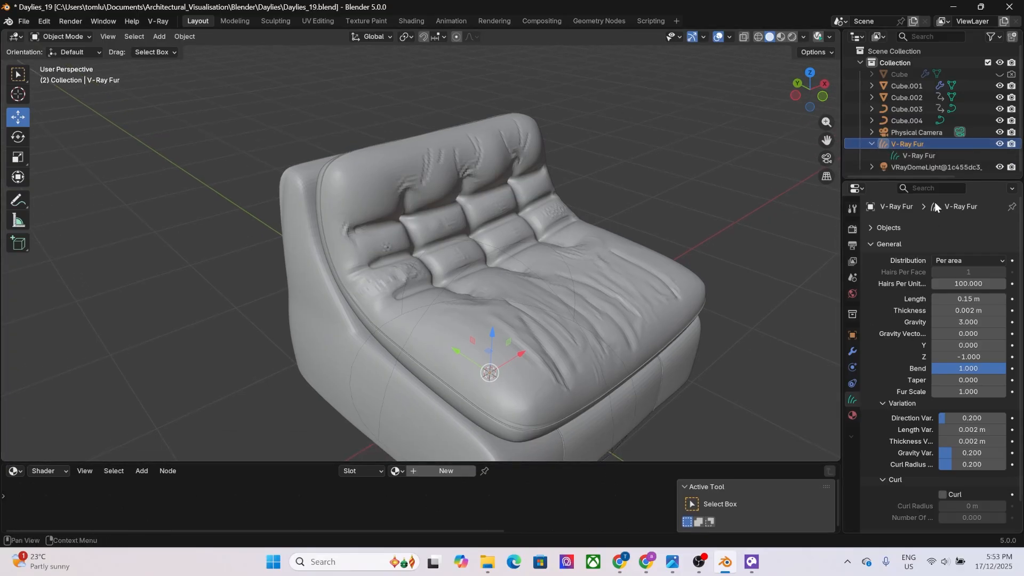
left_click_drag(934, 178, 934, 118)
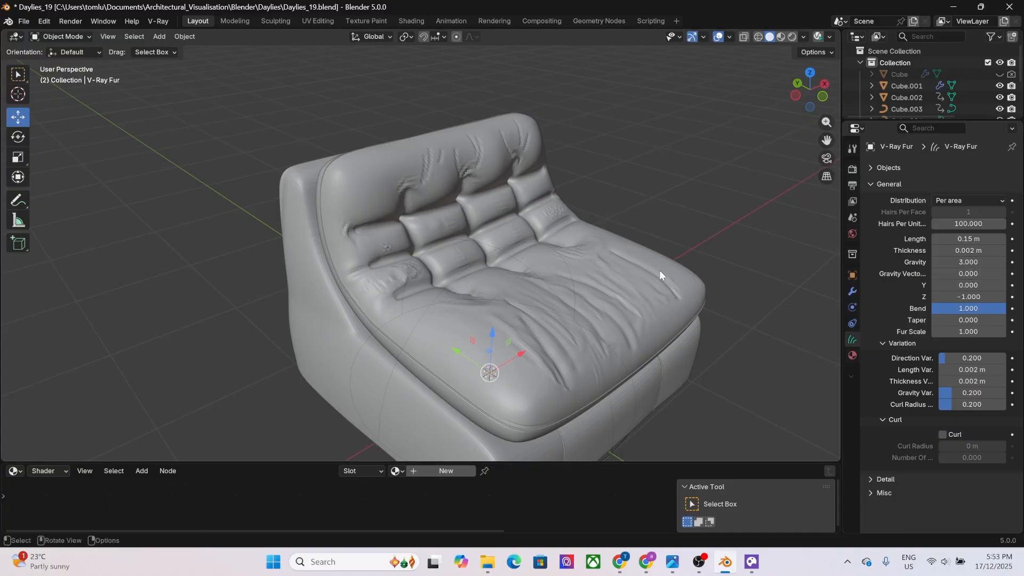
middle_click_drag(686, 251, 644, 221, "shift")
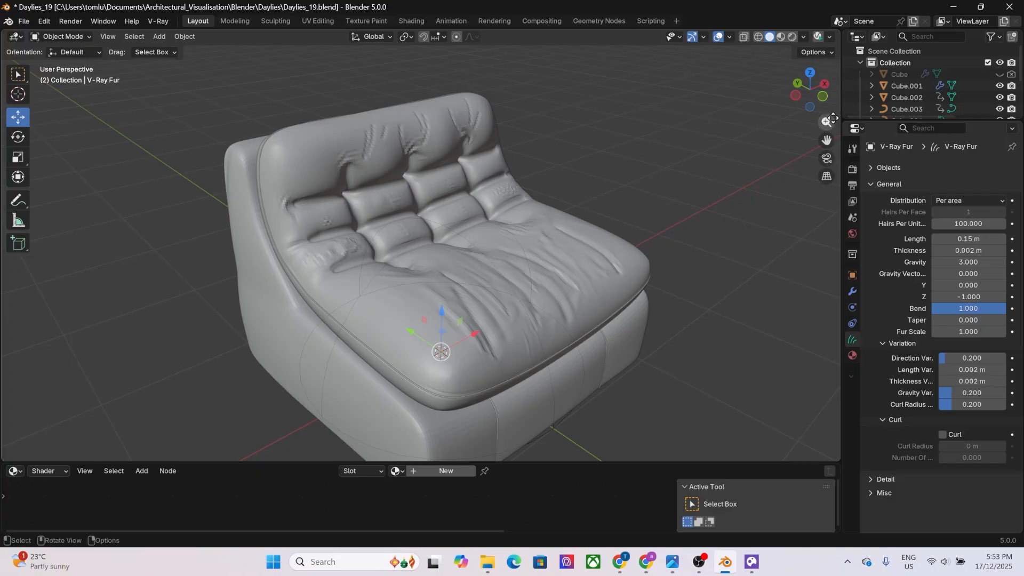
Test-render the chair with V-Ray, examine the fur in the frame buffer, and close the render.
left_click(818, 36)
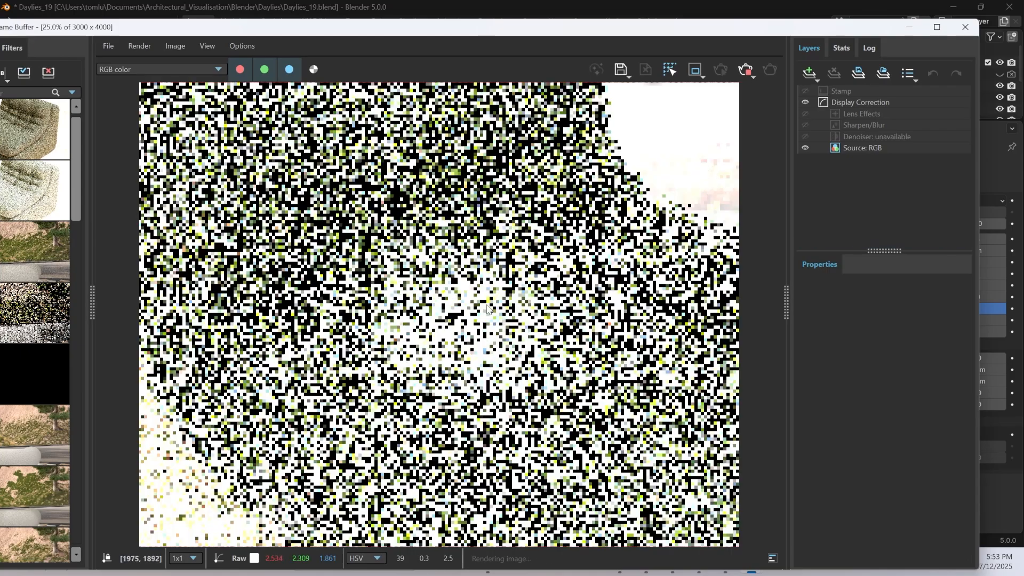
scroll(625, 212, "down", 2)
scroll(560, 256, "down", 1)
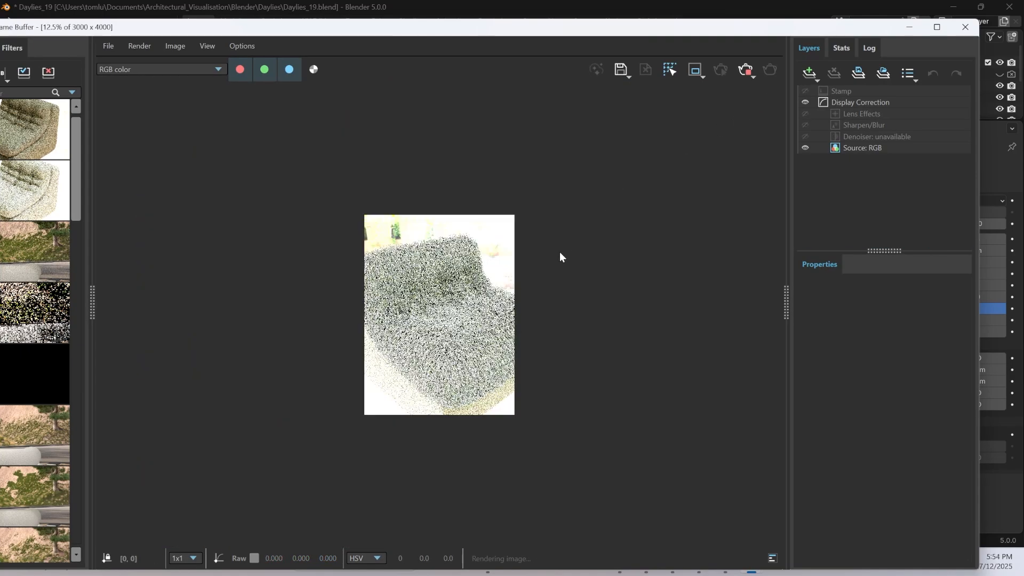
scroll(432, 379, "up", 2)
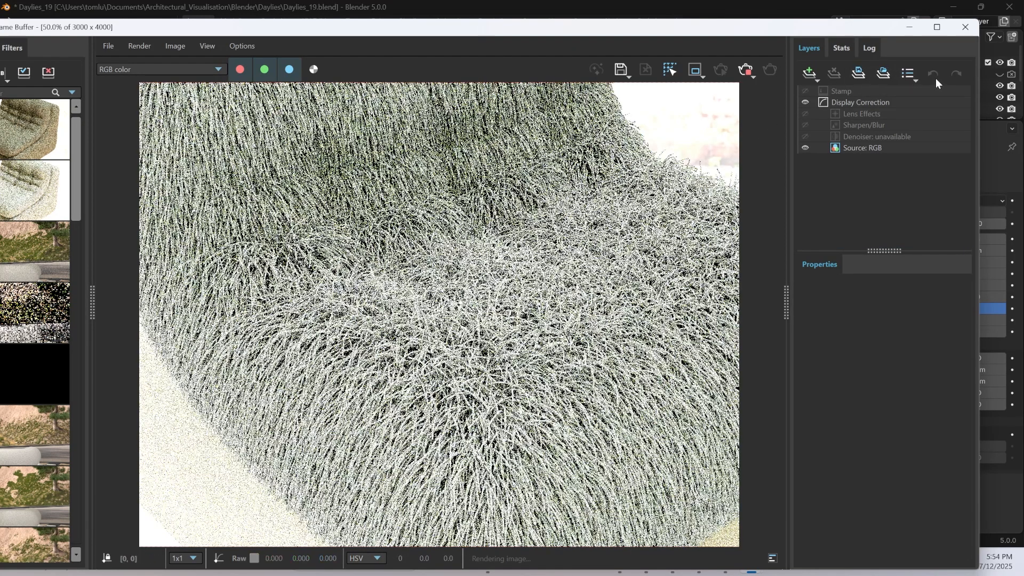
left_click(974, 30)
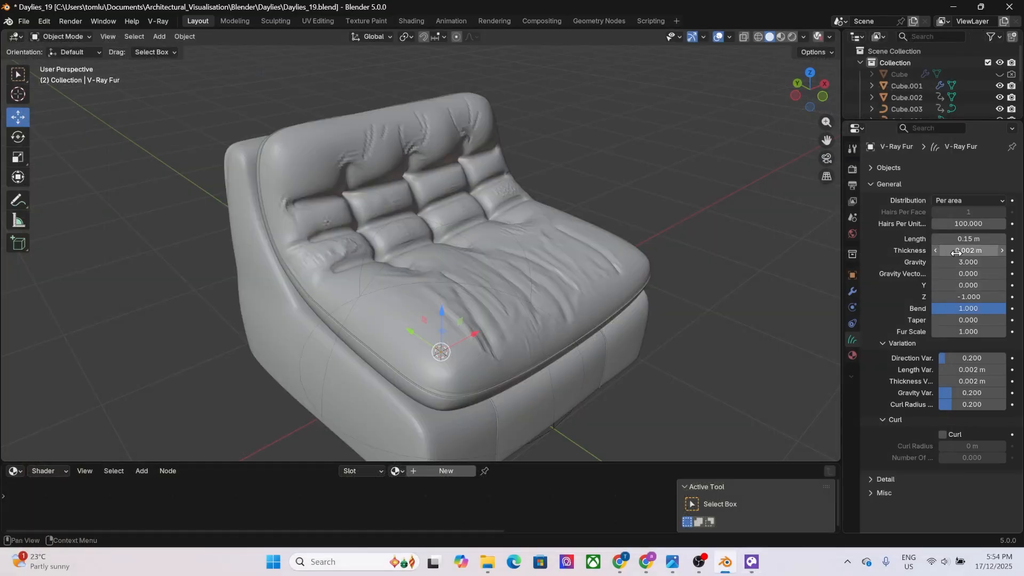
Set the fur length to 0.001 m and check it with another V-Ray test render.
left_click(941, 239)
left_click_drag(953, 235, 976, 236)
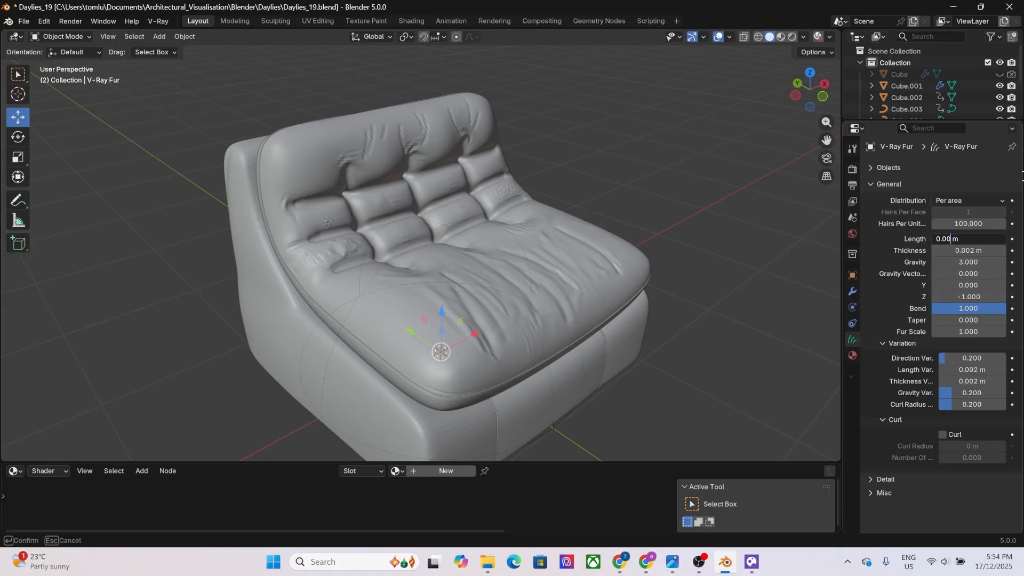
key("Return")
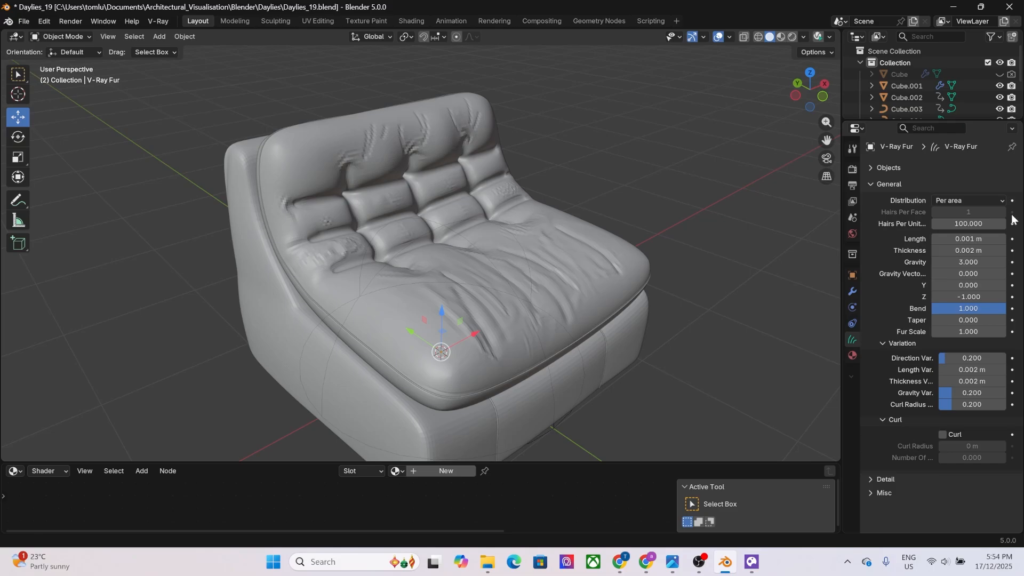
left_click(824, 24)
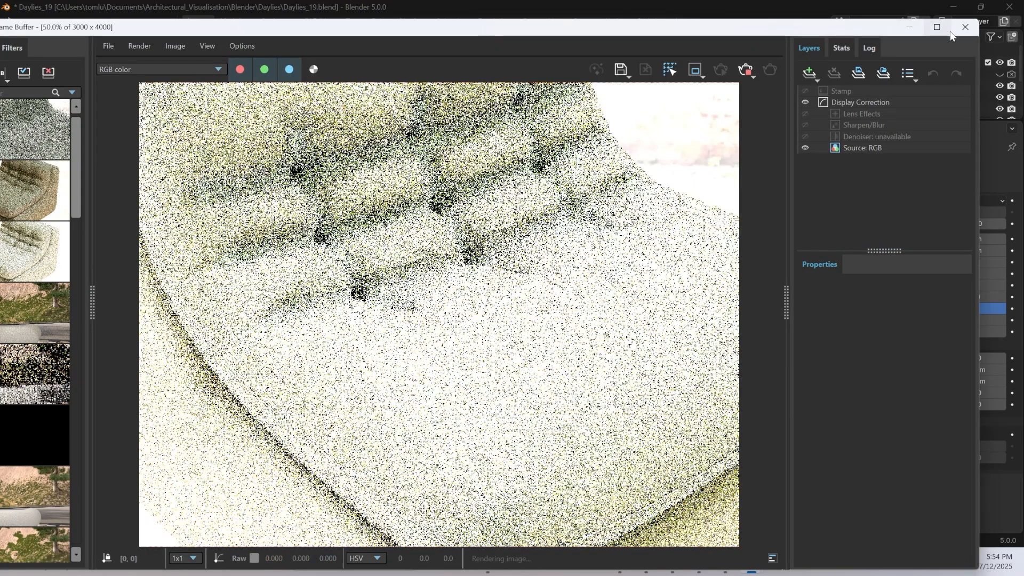
left_click(965, 27)
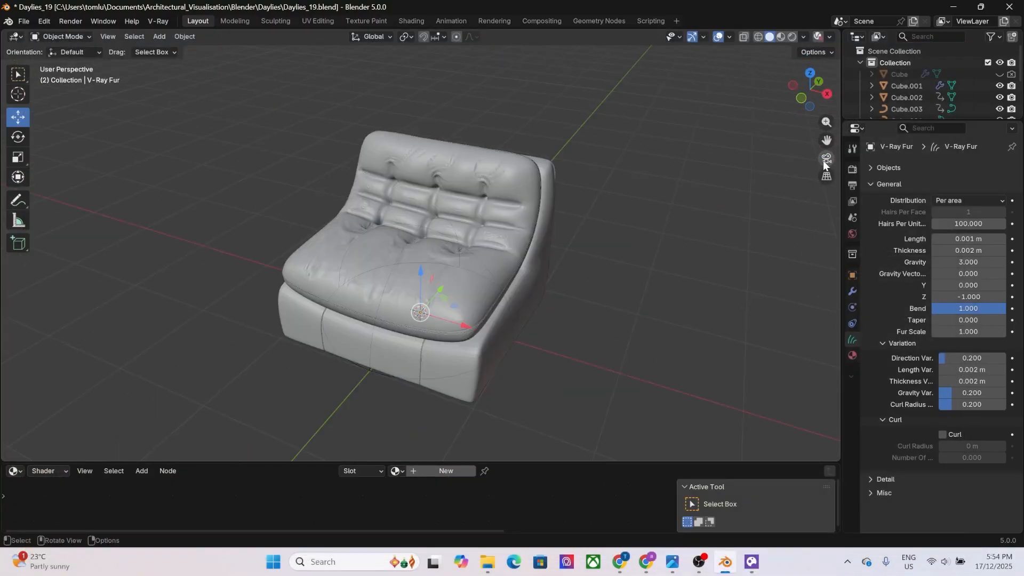
Lock the camera to the view and frame a close-up of the cushion's tufted seat and backrest junction.
left_click(826, 159)
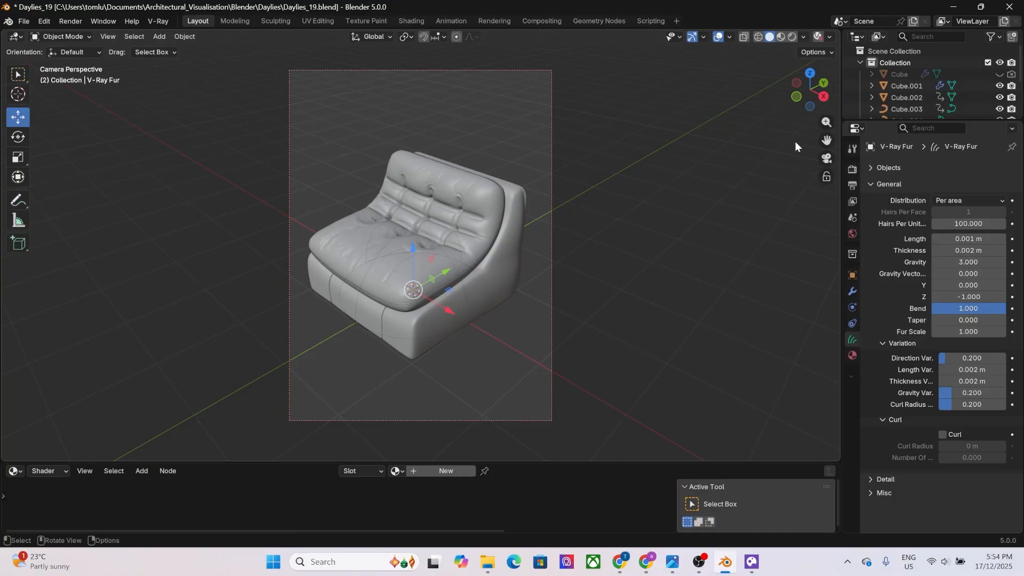
left_click(826, 177)
scroll(393, 267, "up", 2)
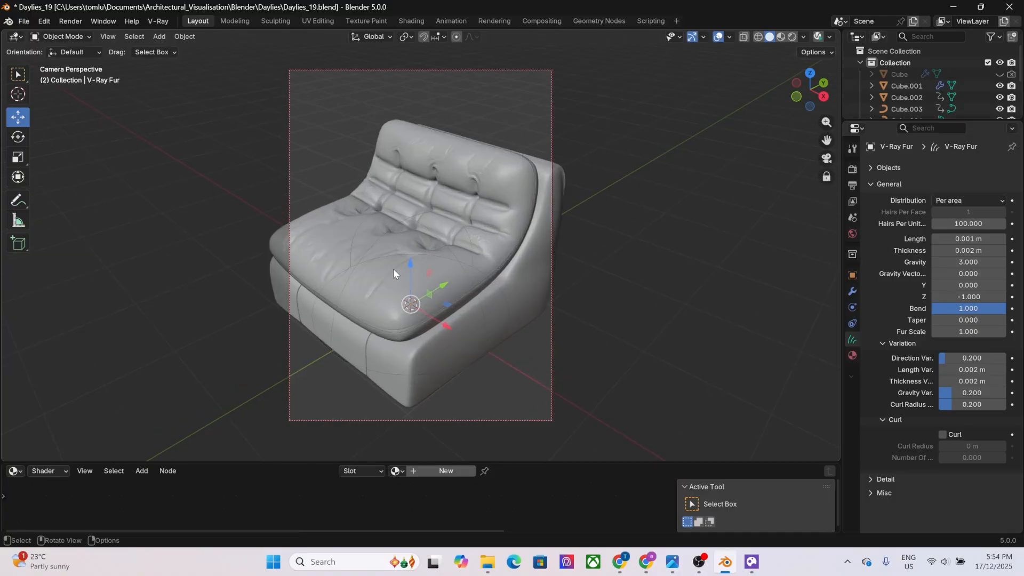
scroll(394, 272, "up", 4)
scroll(394, 273, "up", 2)
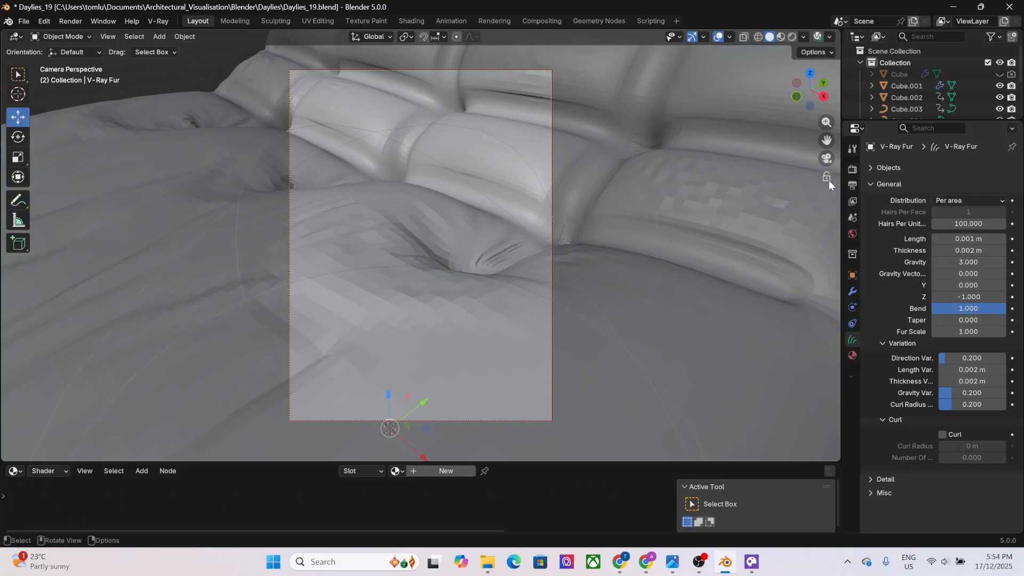
Render the close-up in a maximized V-Ray frame buffer, inspect the fur strands at 100%, and close it.
left_click(818, 36)
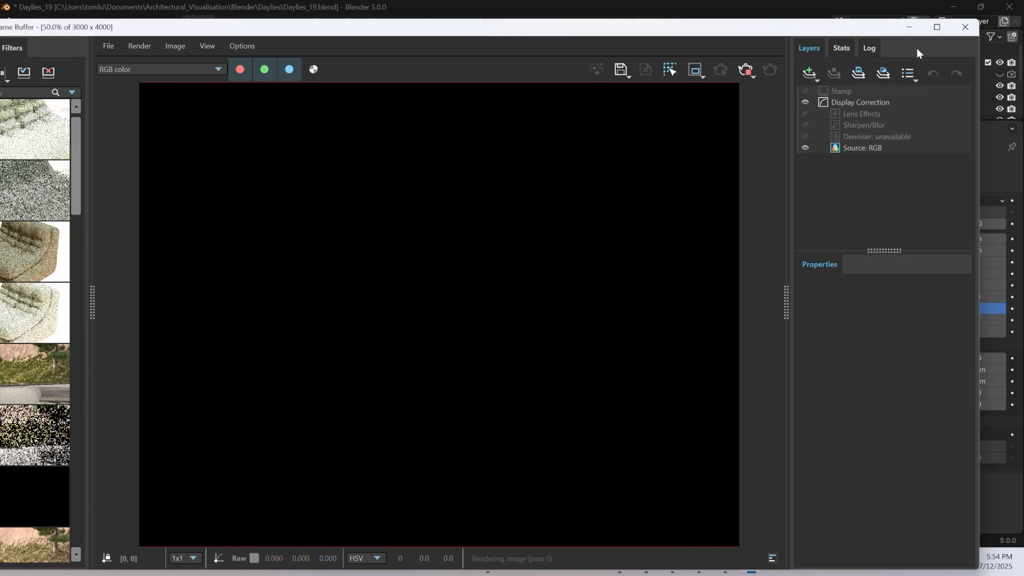
left_click(937, 28)
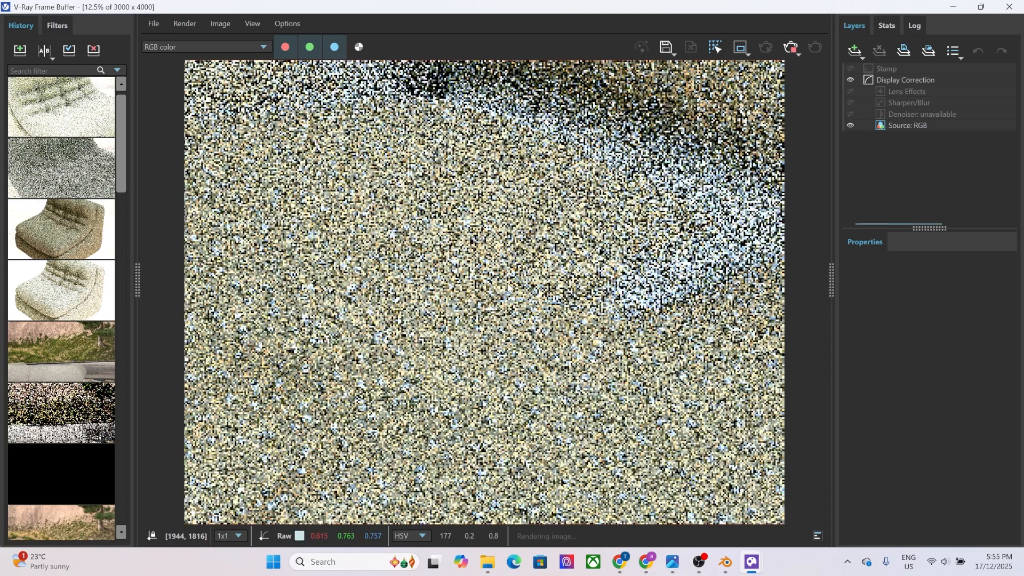
scroll(514, 276, "up", 1)
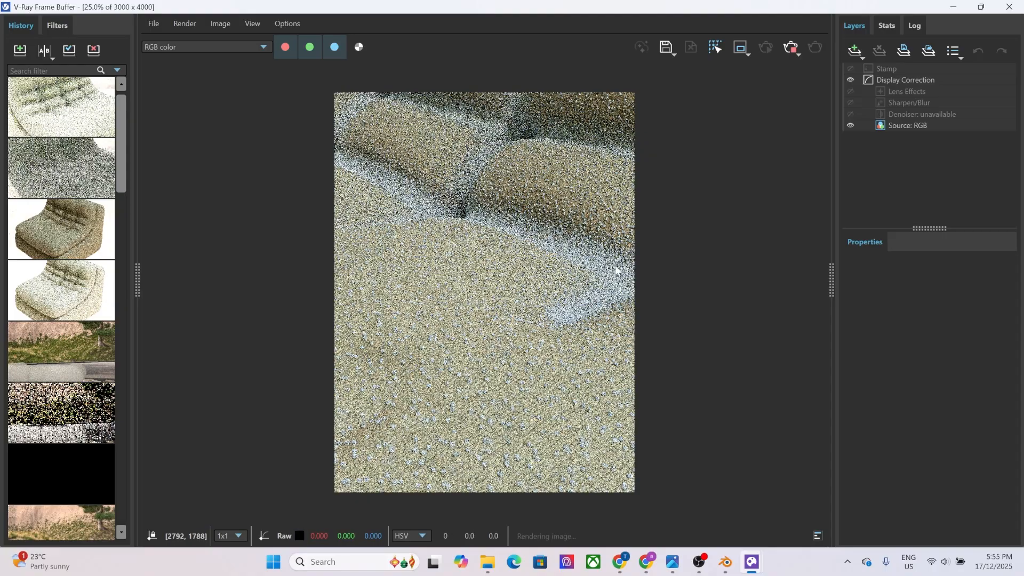
scroll(480, 384, "up", 2)
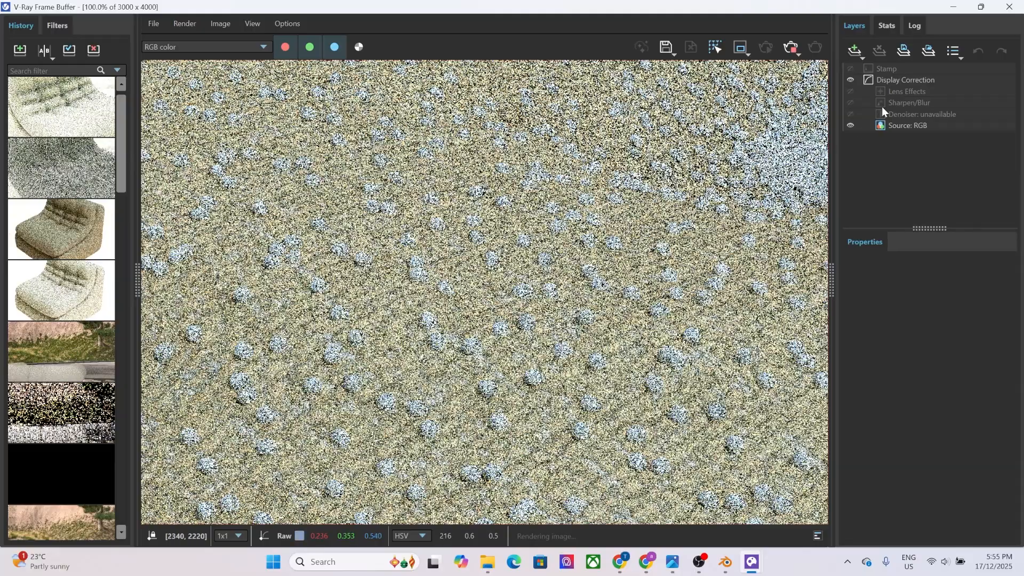
left_click(1008, 6)
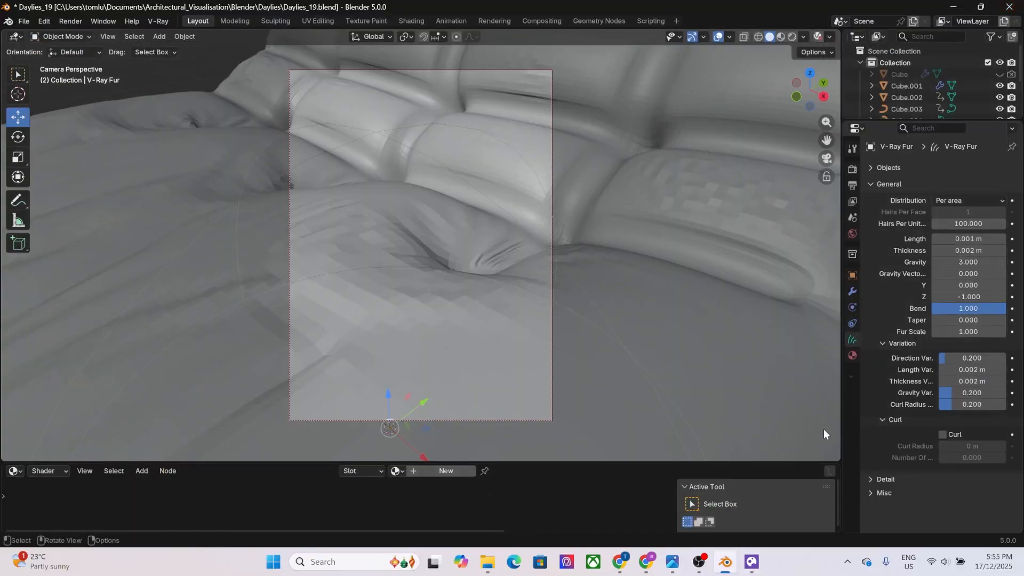
left_click(978, 320)
type("0.0")
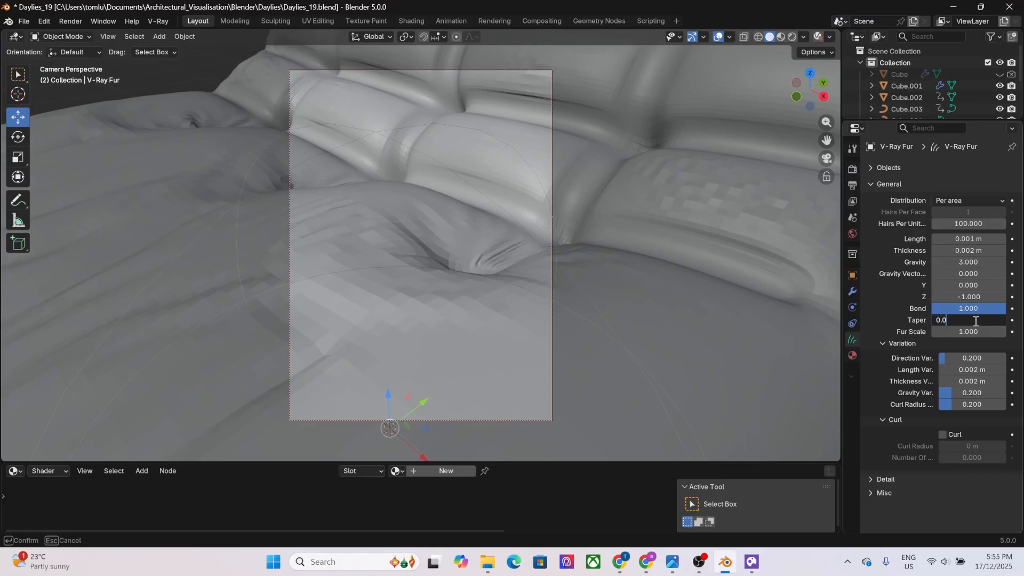
left_click(914, 322)
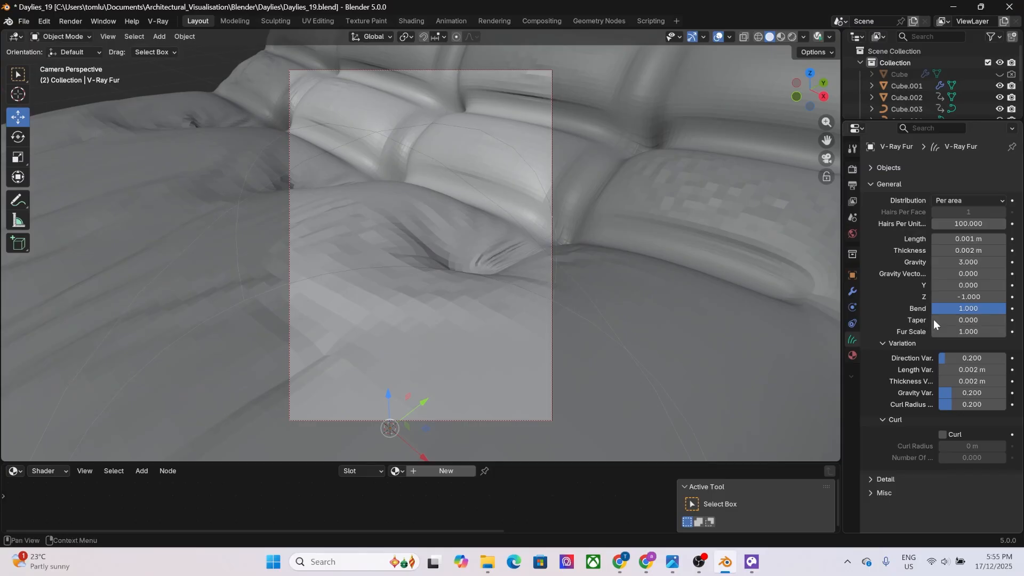
Set the V-Ray fur's taper to 0.495 and its fur scale to 0.07.
left_click_drag(941, 323, 956, 320)
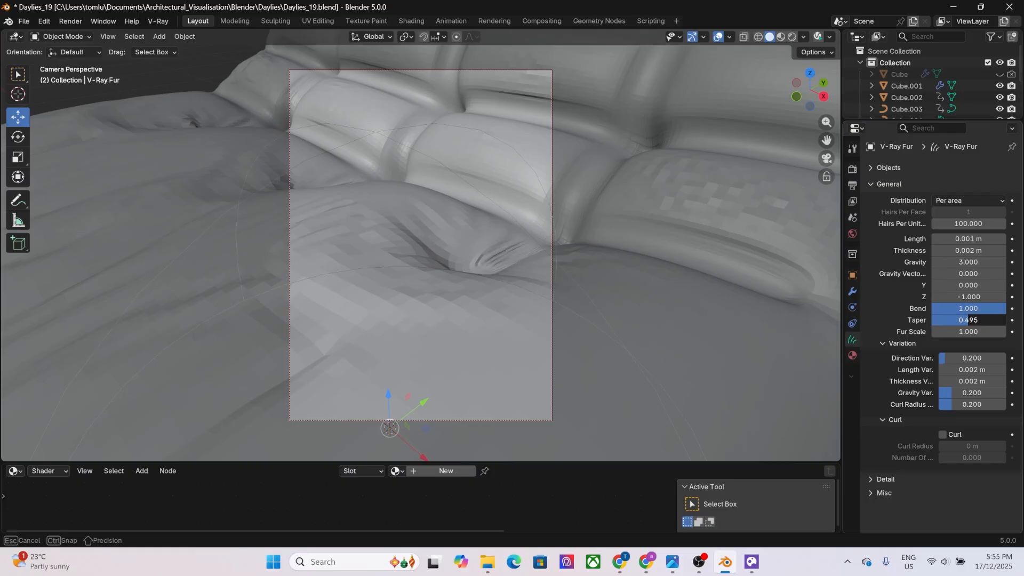
left_click(969, 320)
left_click(920, 314)
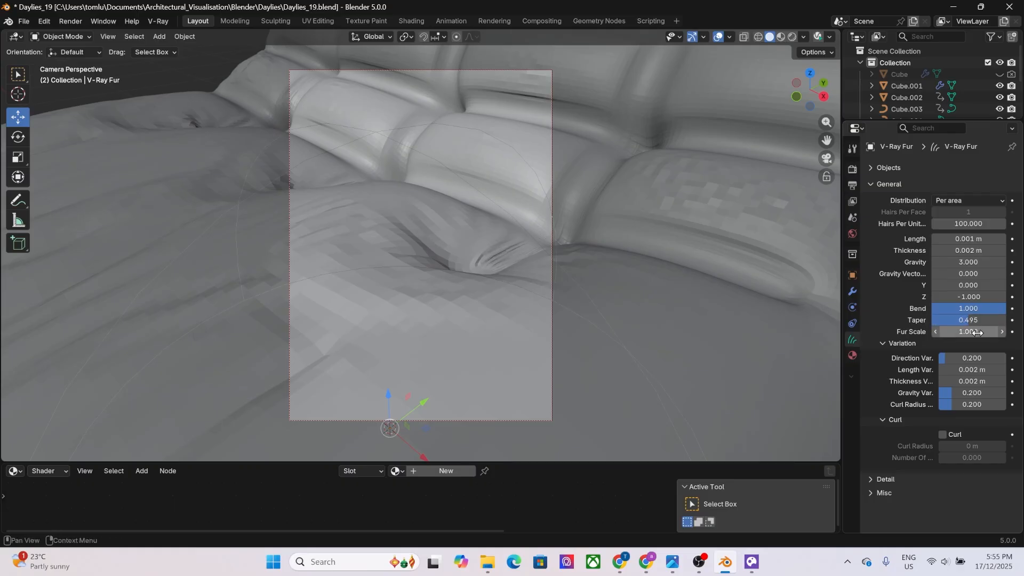
left_click_drag(989, 331, 988, 332)
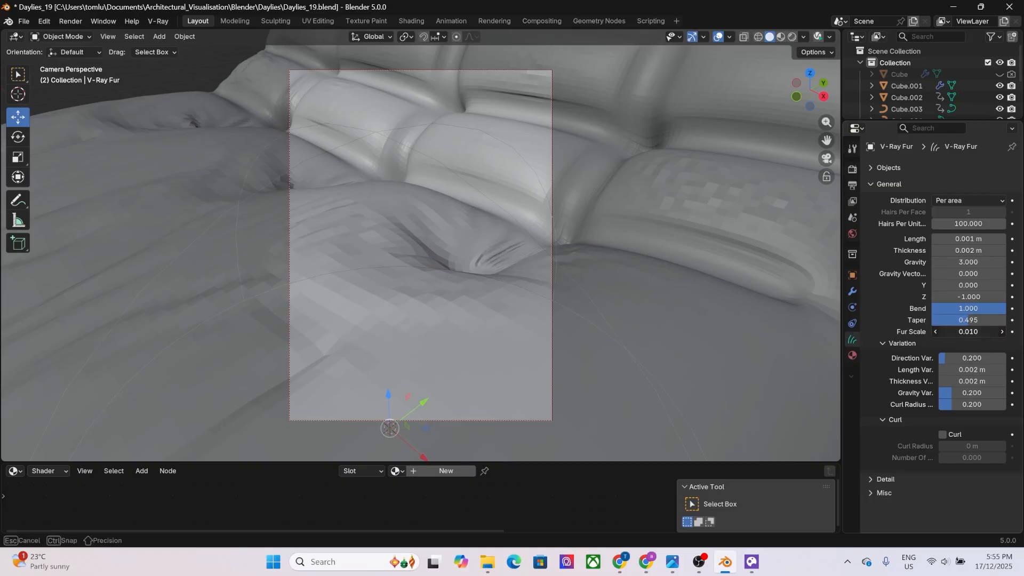
left_click(990, 332)
left_click(884, 323)
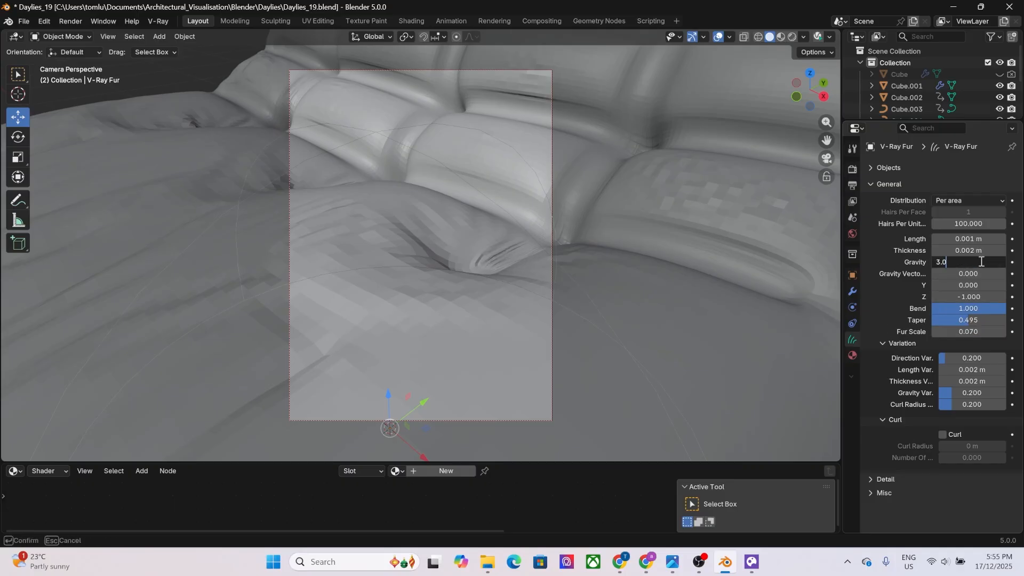
Set the V-Ray fur's gravity to 1.5.
key("BackSpace")
key("BackSpace")
key("BackSpace")
type("1")
key("BackSpace")
type(".5")
key("Return")
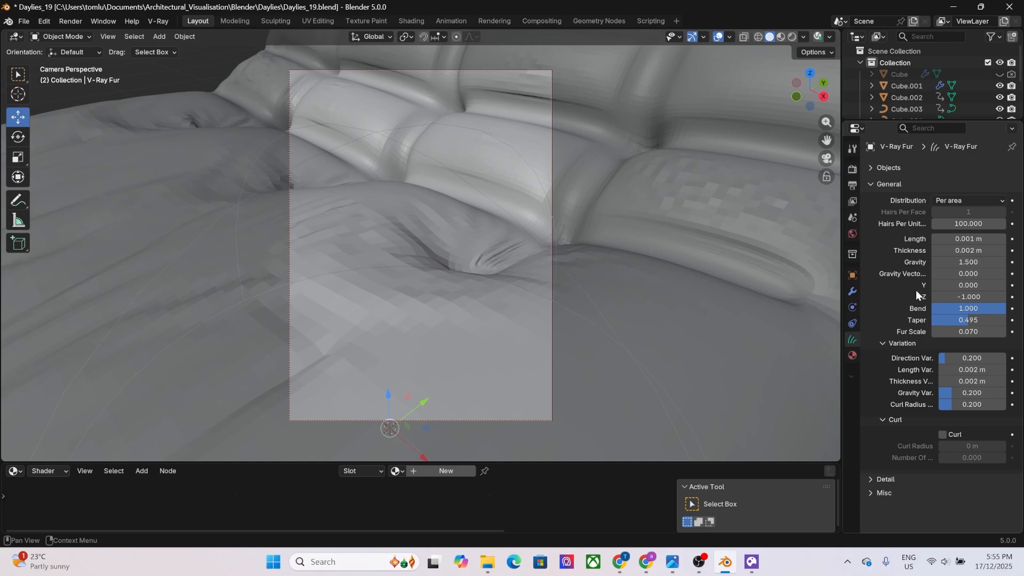
Reduce the V-Ray fur's thickness to 0.0005 m.
left_click(958, 251)
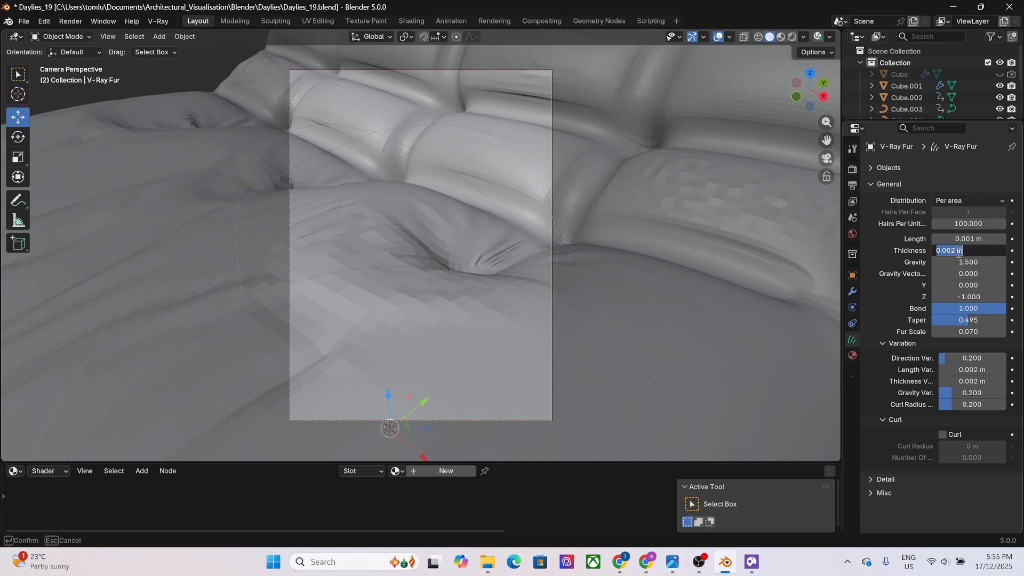
left_click(954, 250)
key("BackSpace")
type("05")
key("Return")
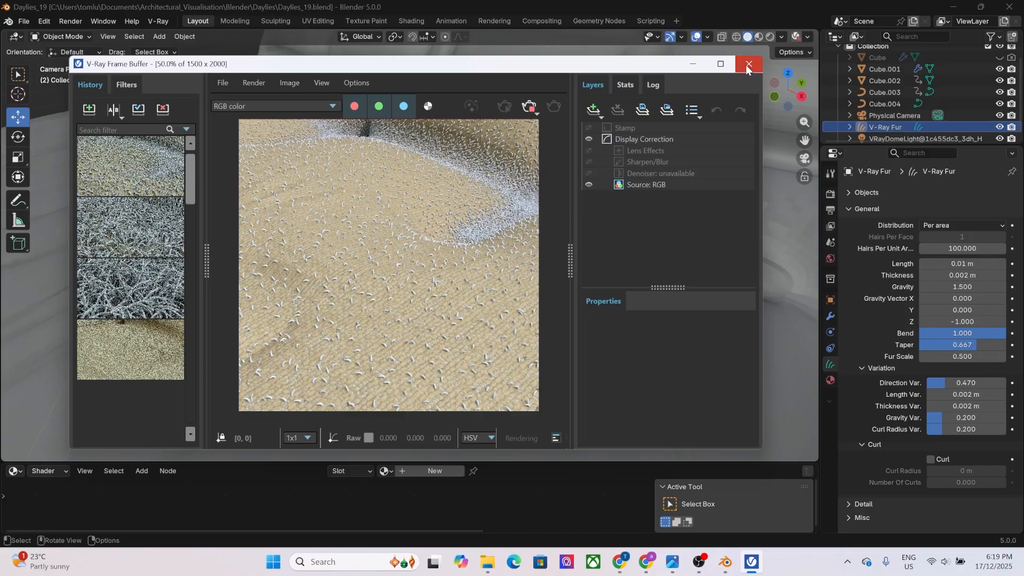
Close the V-Ray render of the cushion close-up and save the Blender file.
left_click(748, 66)
key("ctrl+s")
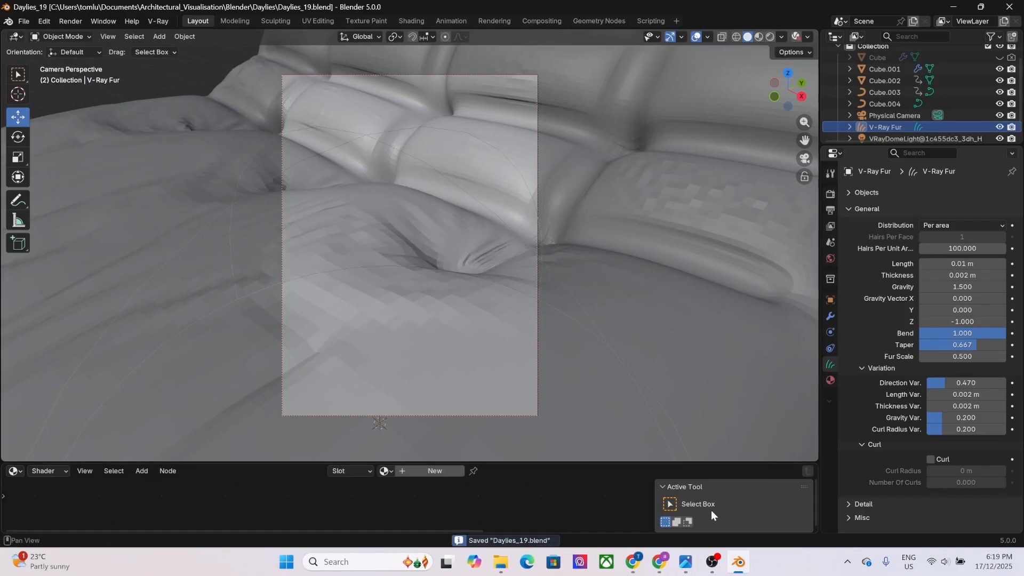
left_click(713, 562)
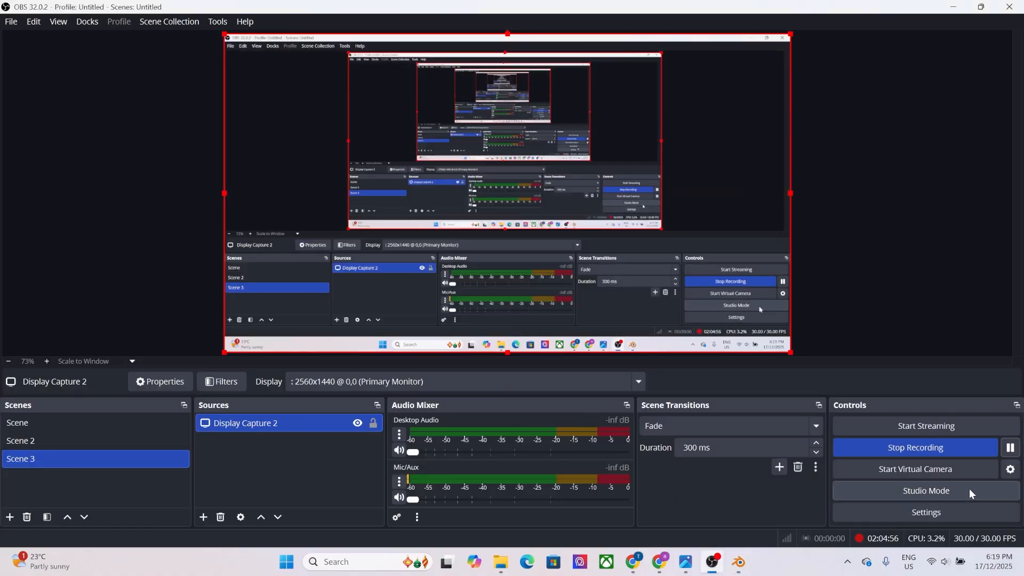
left_click(1010, 448)
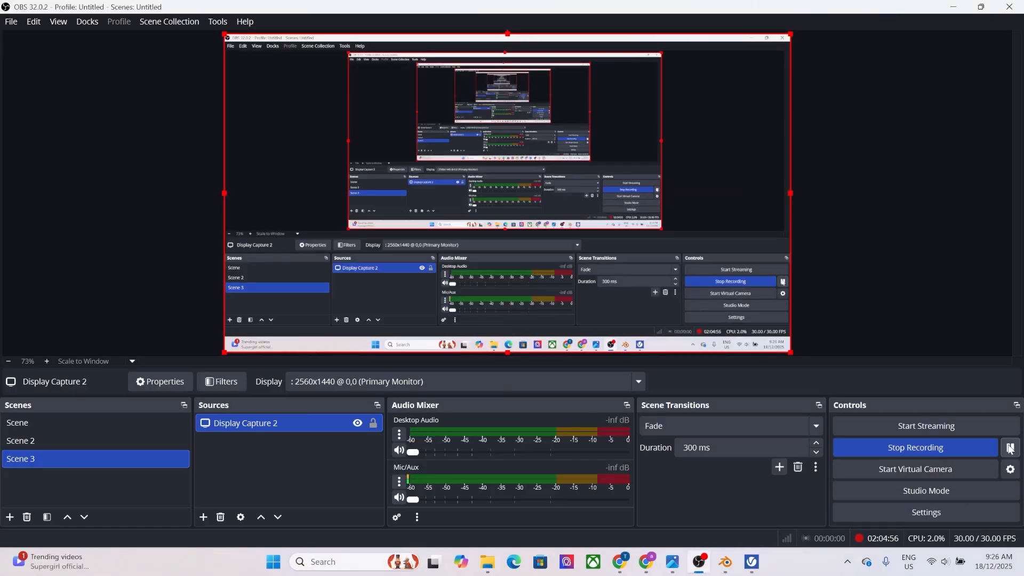
left_click(737, 563)
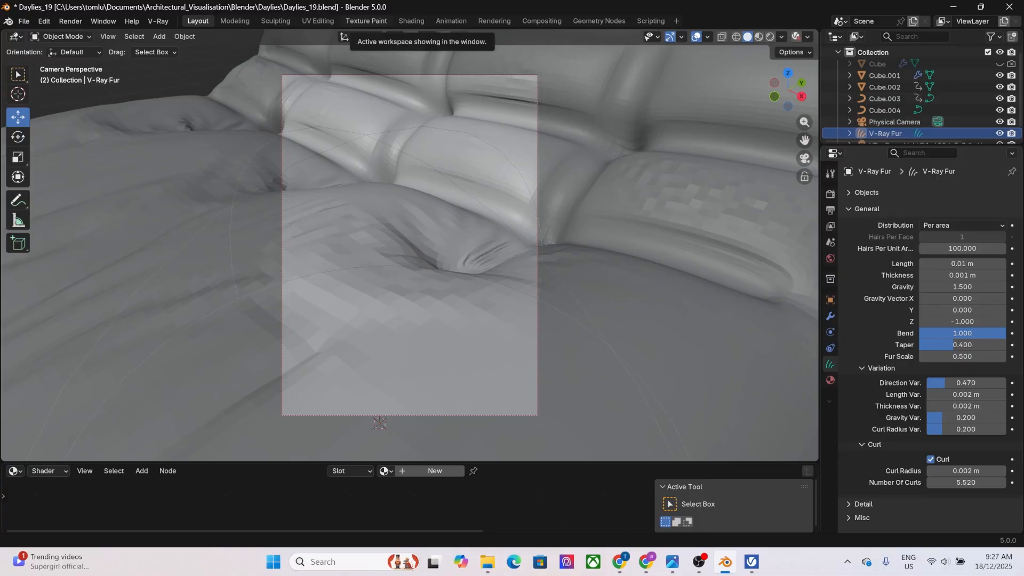
Maximize the V-Ray Frame Buffer, examine the curled fur strands at up to 400%, and close the render.
left_click_drag(960, 0, 553, 101)
left_click(692, 75)
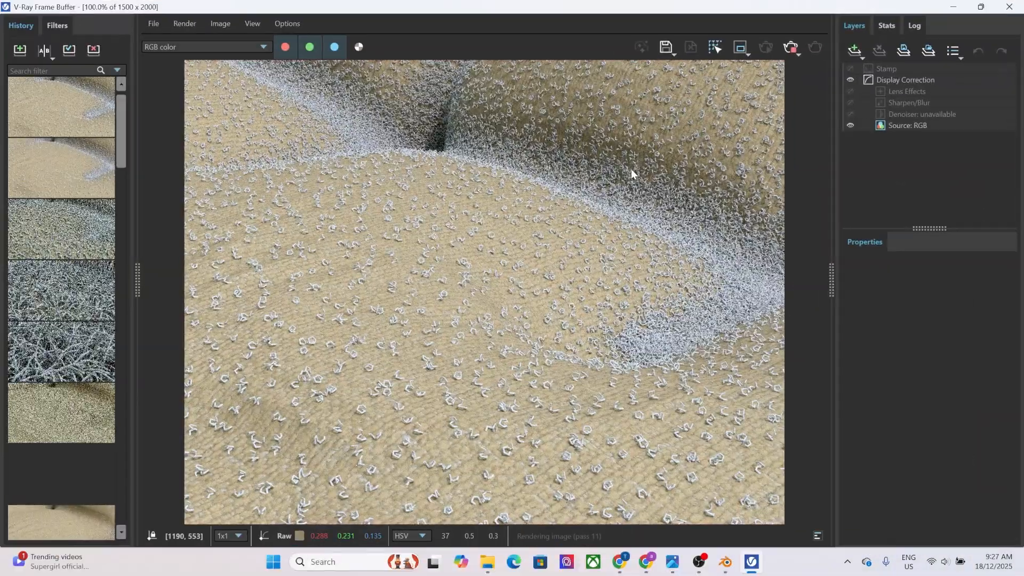
scroll(424, 401, "up", 2)
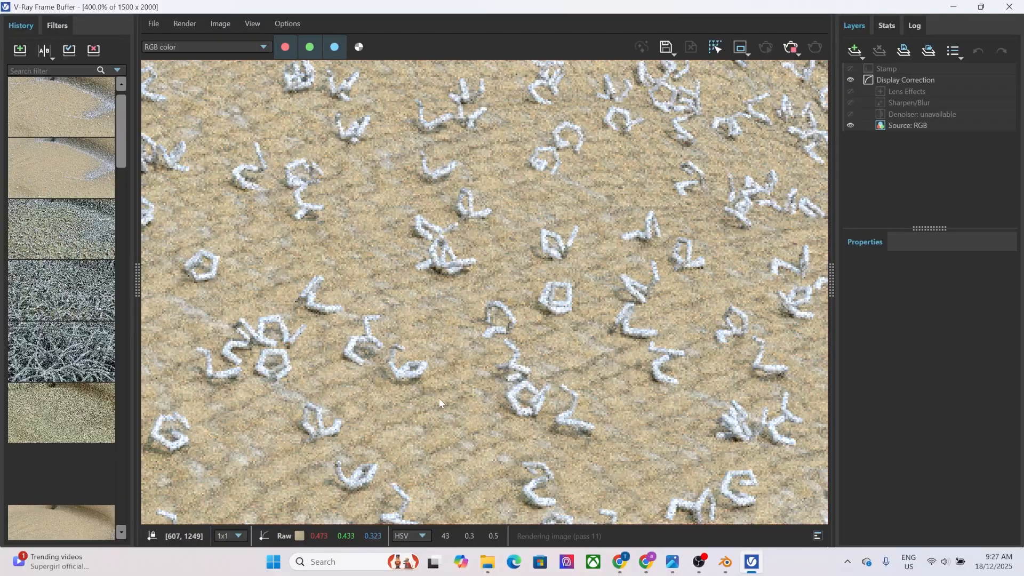
scroll(440, 404, "down", 1)
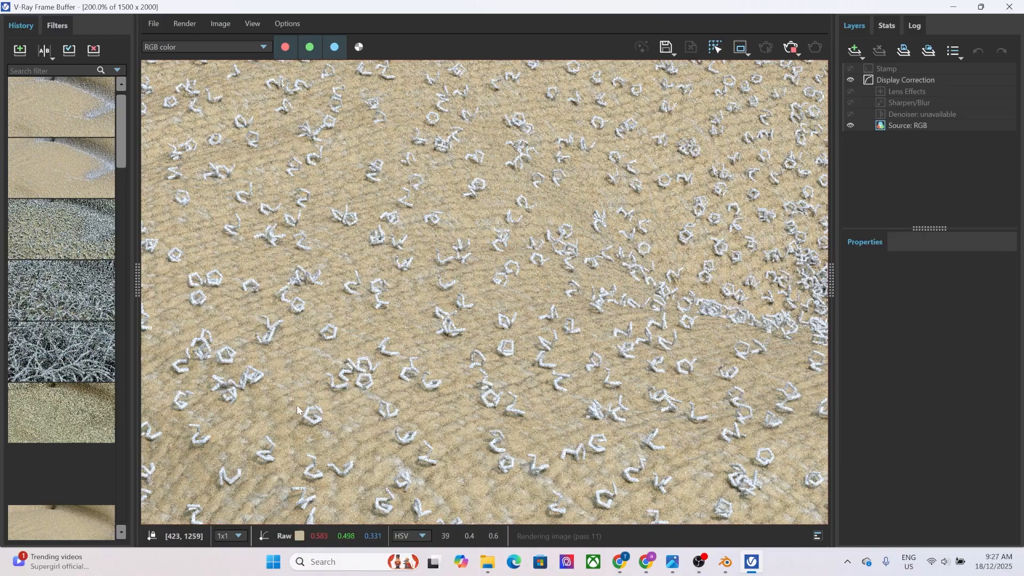
scroll(296, 405, "down", 1)
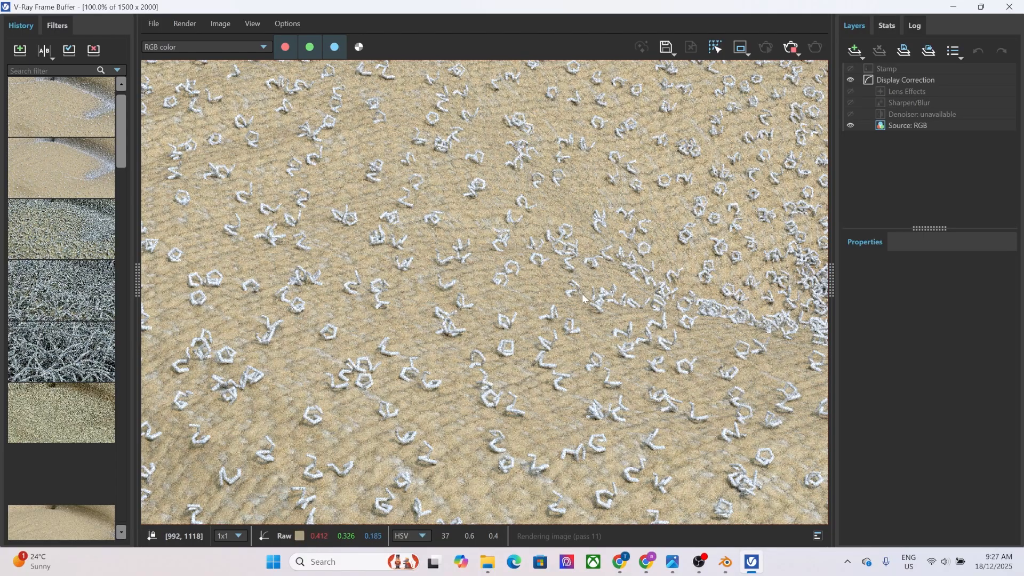
scroll(582, 298, "down", 2)
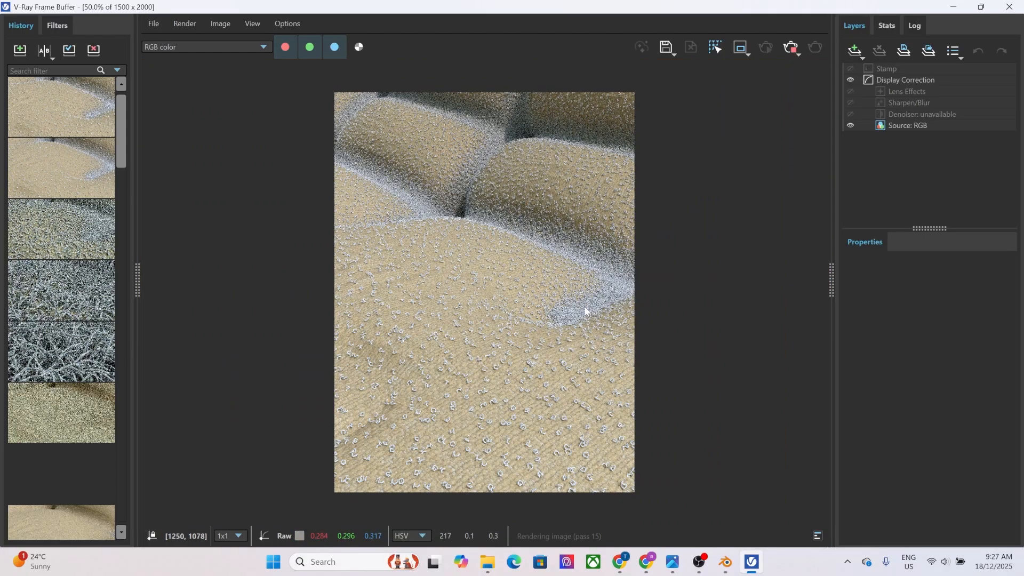
left_click(1007, 7)
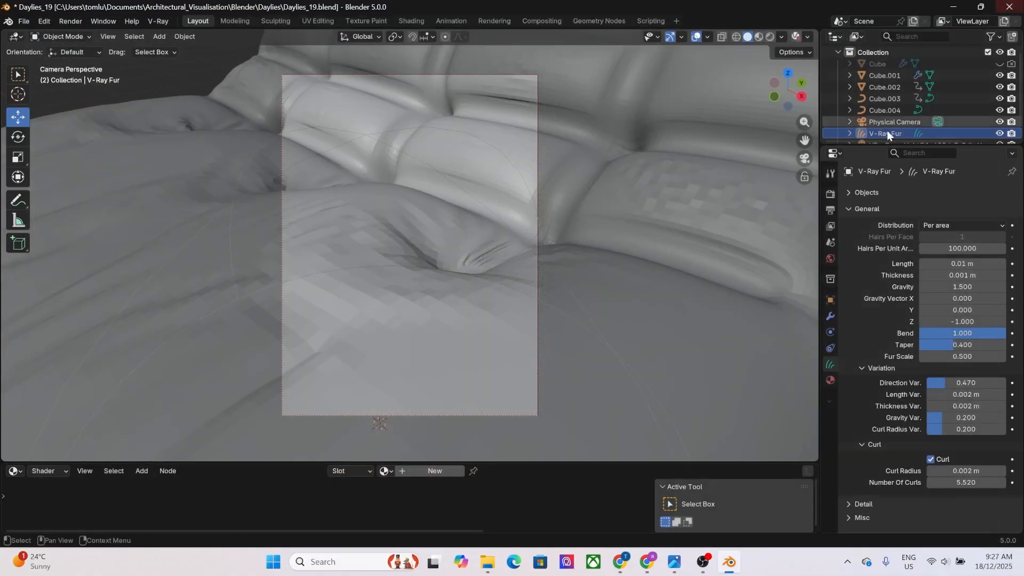
Set the number of curls to 10.23, inspect the fur in a V-Ray test render at 200%, and close it.
left_click_drag(962, 479, 1001, 479)
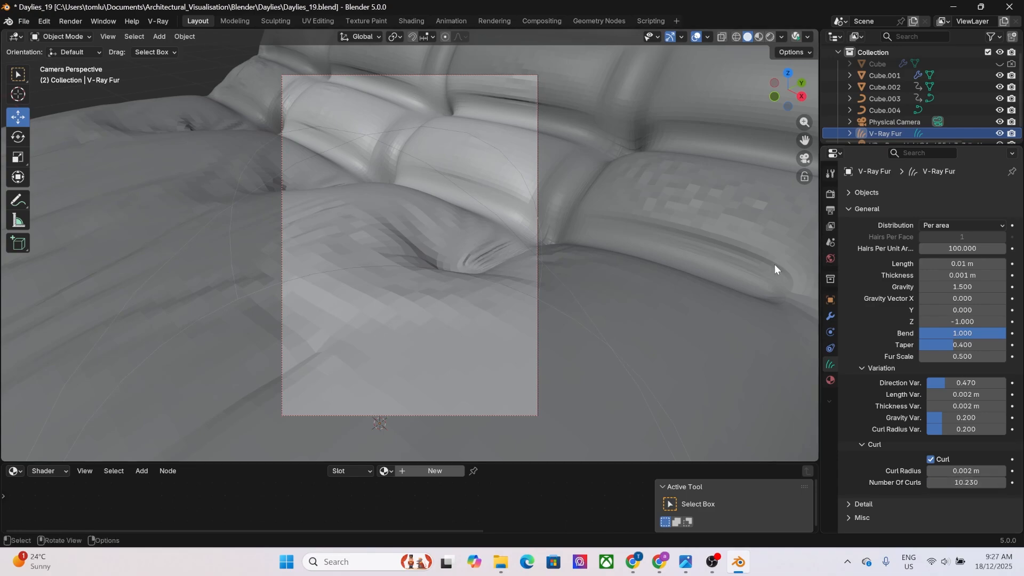
left_click(793, 37)
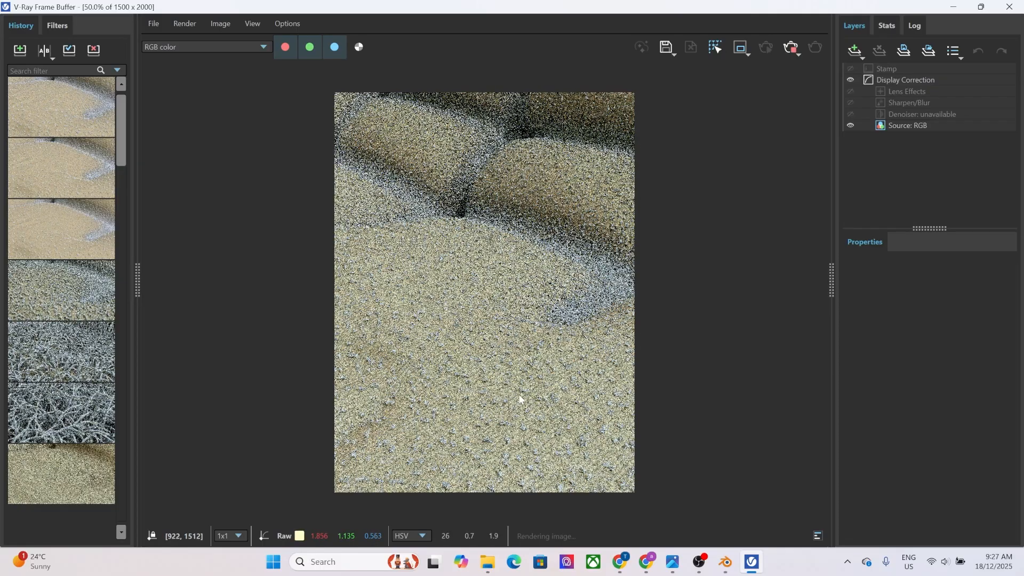
scroll(519, 397, "up", 2)
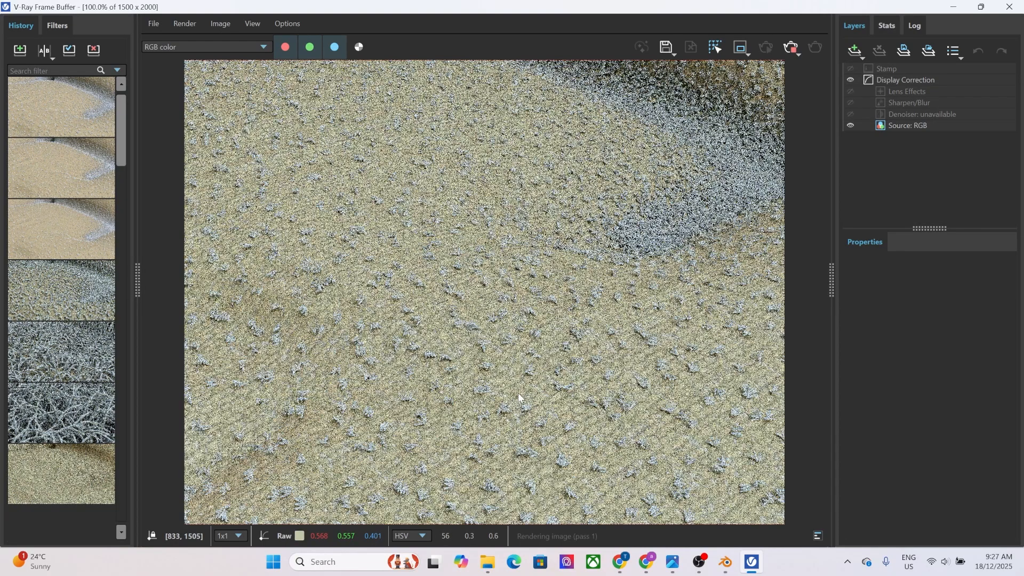
scroll(379, 409, "up", 1)
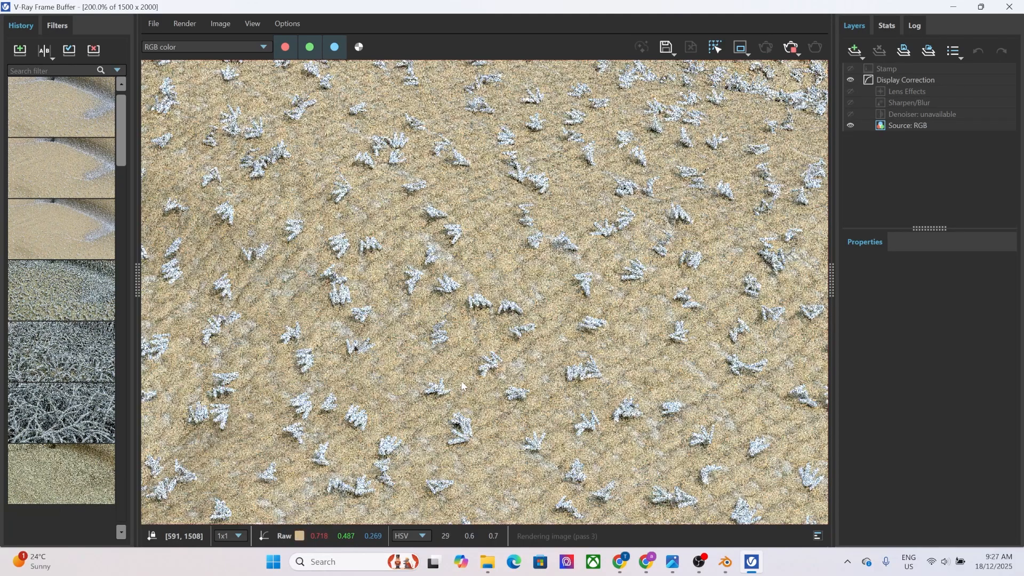
left_click(1008, 6)
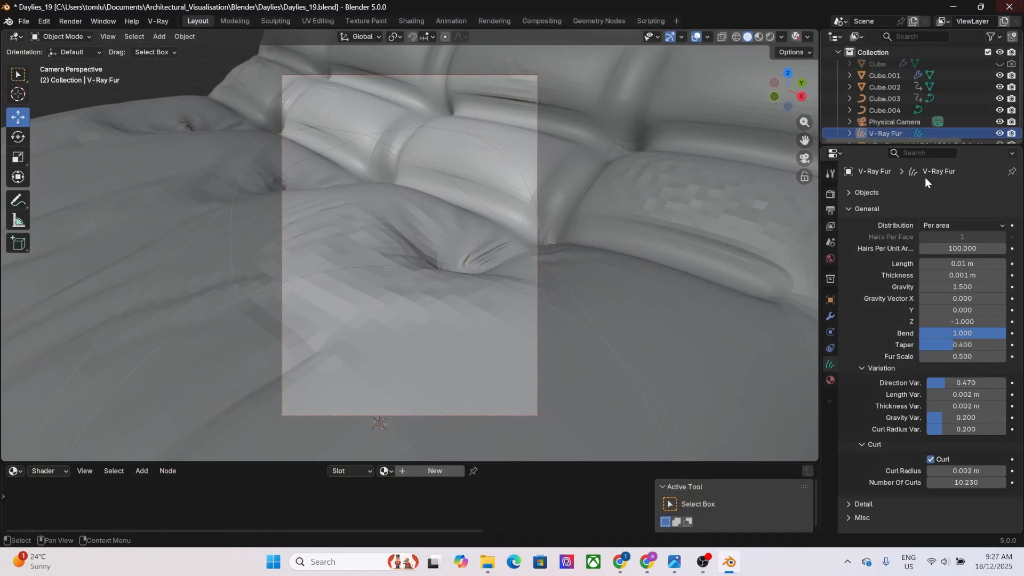
Set the fur's number of curls to 5 and its knots to 20.
left_click(966, 482)
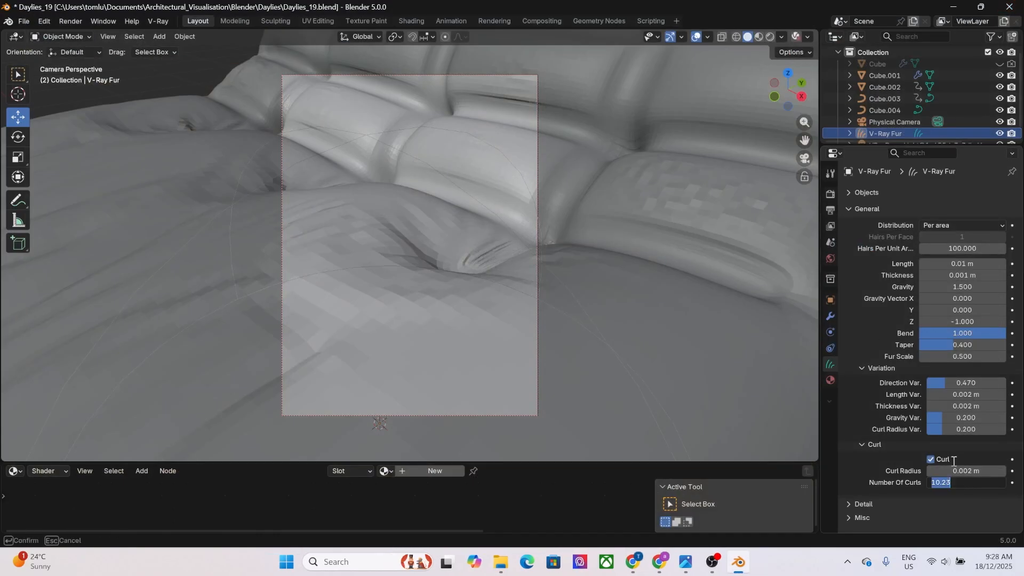
type("5")
key("Return")
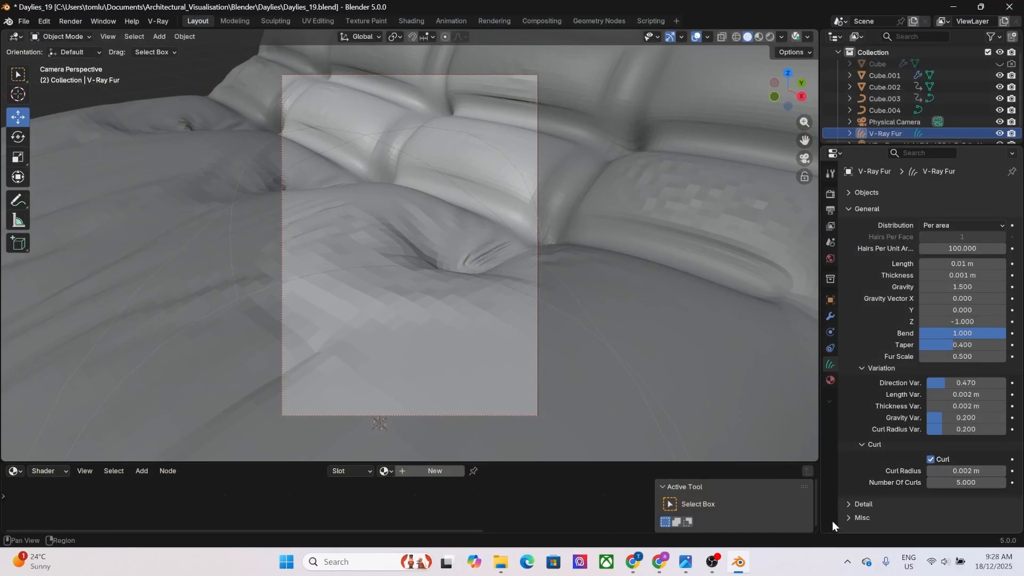
left_click(854, 501)
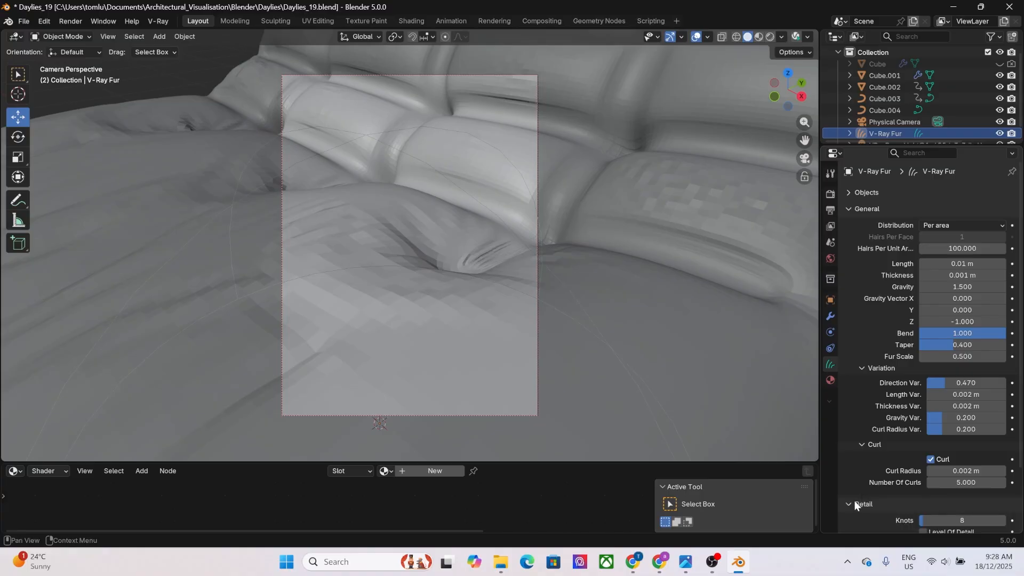
scroll(955, 519, "down", 2)
left_click(952, 472)
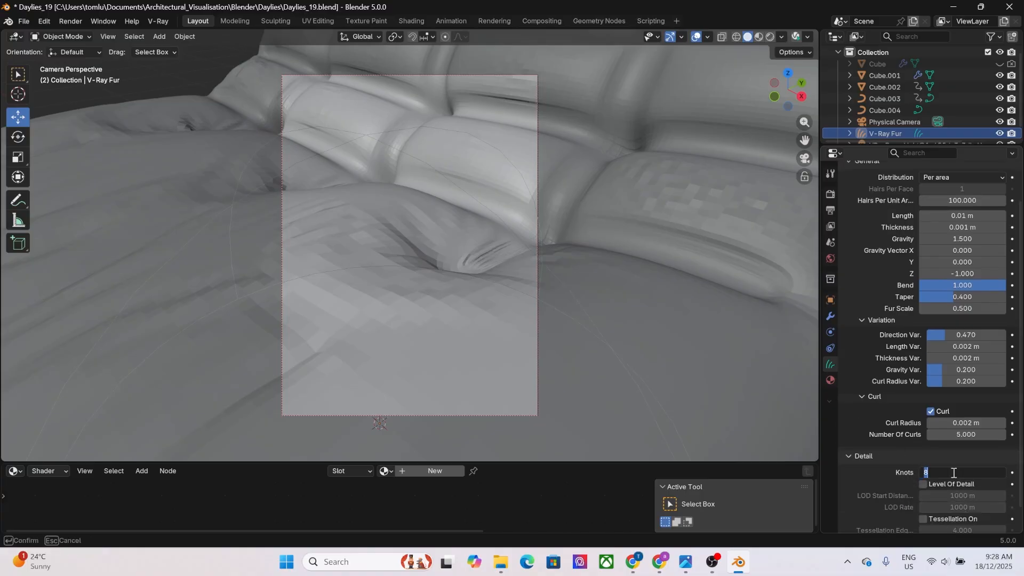
type("20")
key("Return")
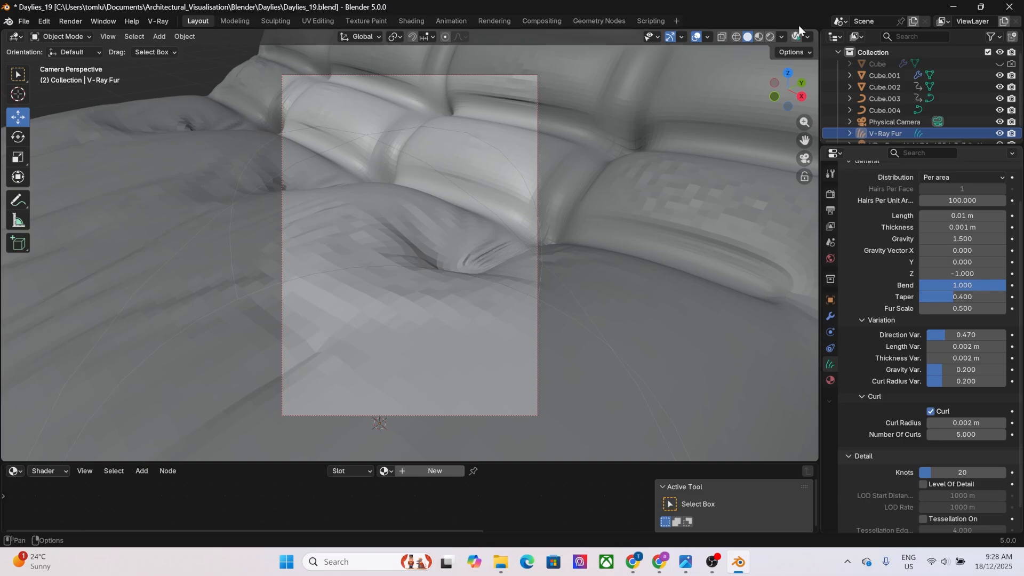
Render the cushion close-up with V-Ray, examine the curl shapes at up to 400%, and close the frame buffer.
left_click(796, 39)
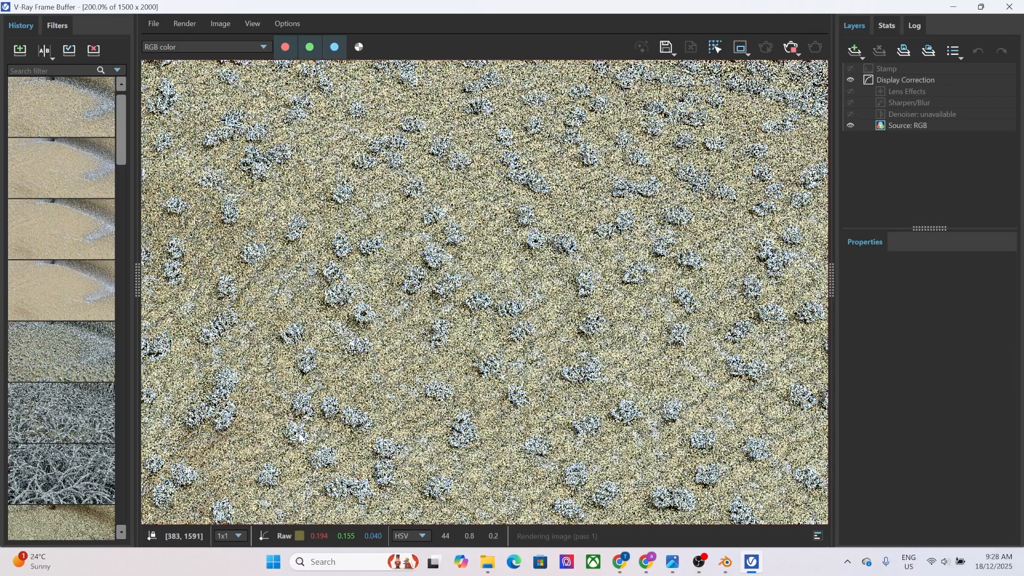
scroll(383, 351, "down", 2)
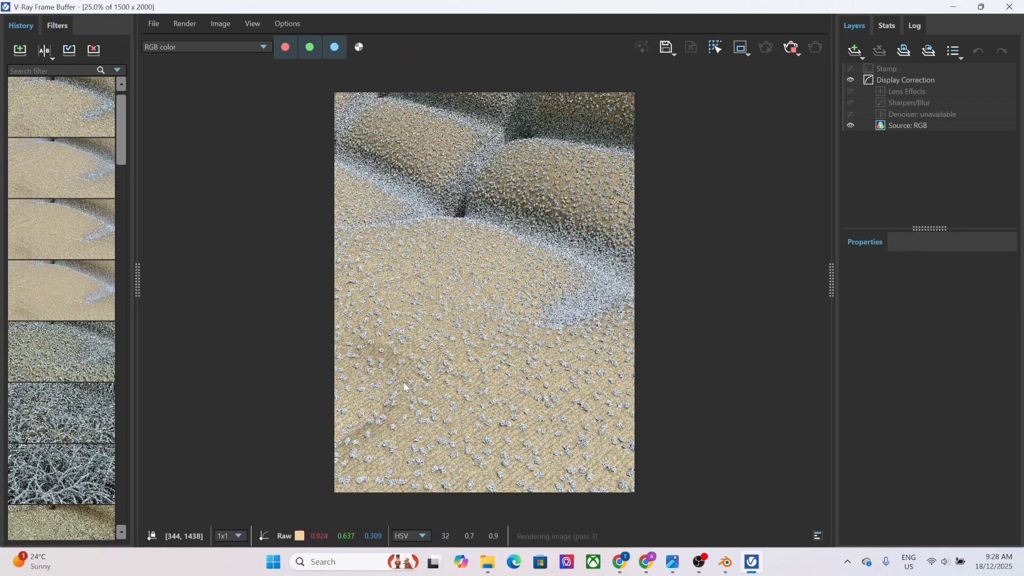
scroll(402, 385, "down", 1)
scroll(474, 385, "up", 3)
scroll(453, 374, "up", 1)
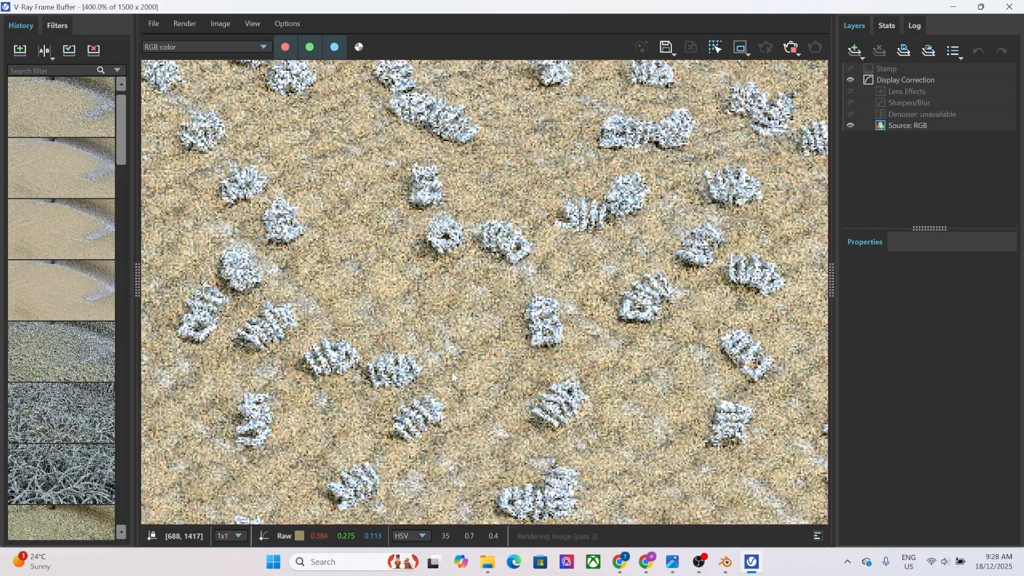
scroll(452, 372, "down", 1)
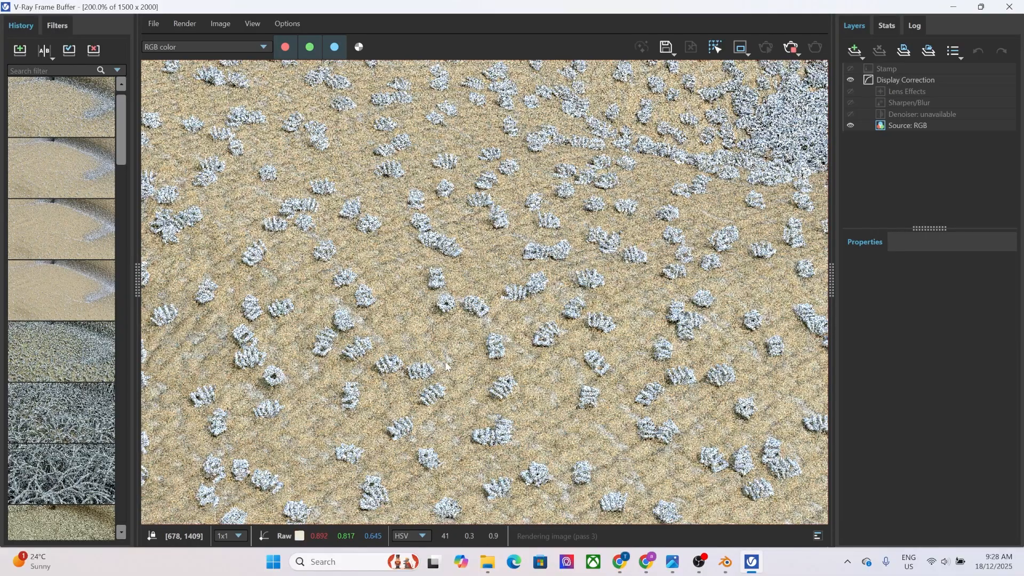
left_click(1006, 8)
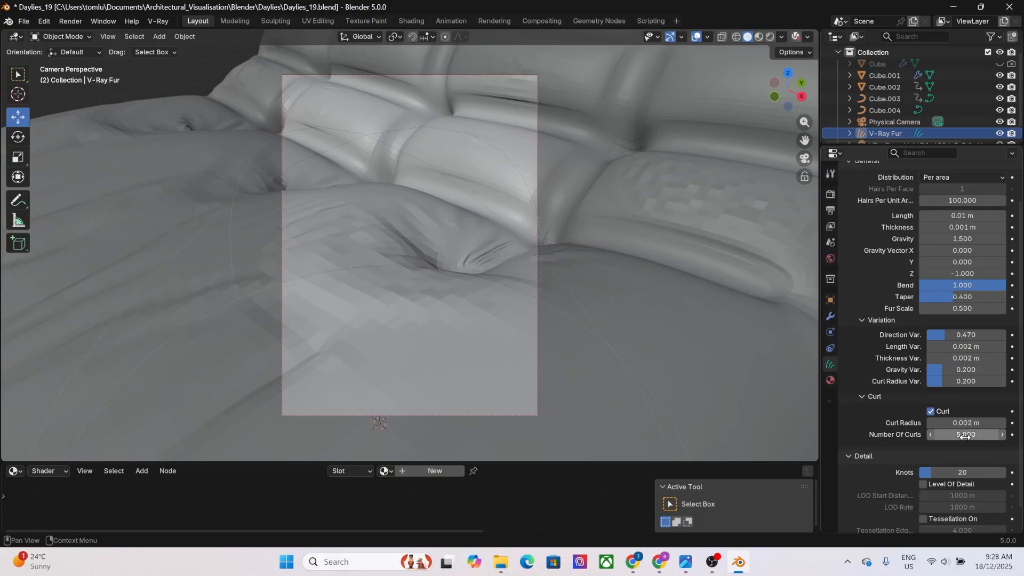
Set the fur's number of curls to 0.38, inspect the strands in a V-Ray test render at up to 200%, and close it.
mouse_move(964, 436)
left_mouse_down()
mouse_move(930, 436)
mouse_move(963, 436)
left_mouse_up()
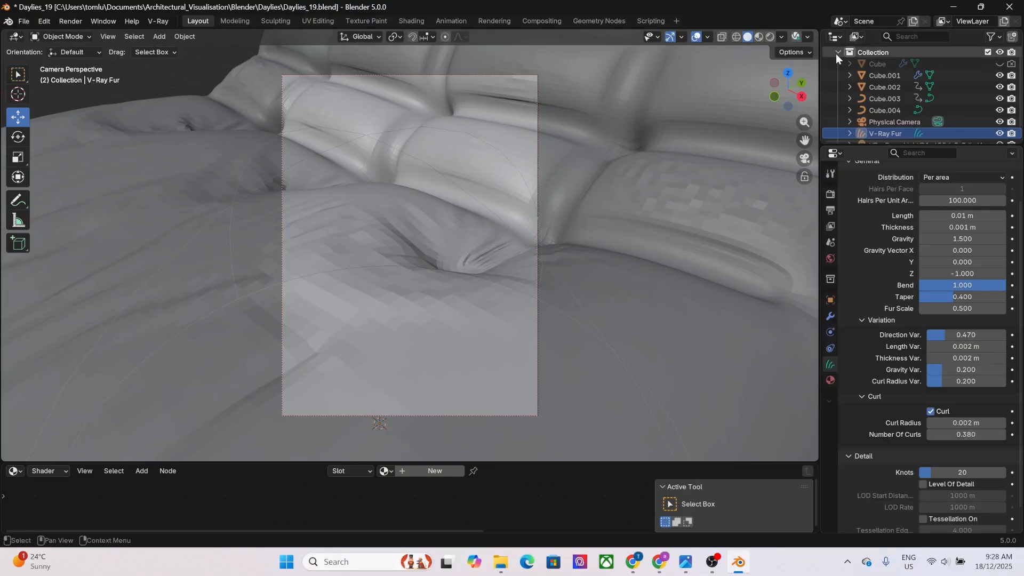
left_click(797, 36)
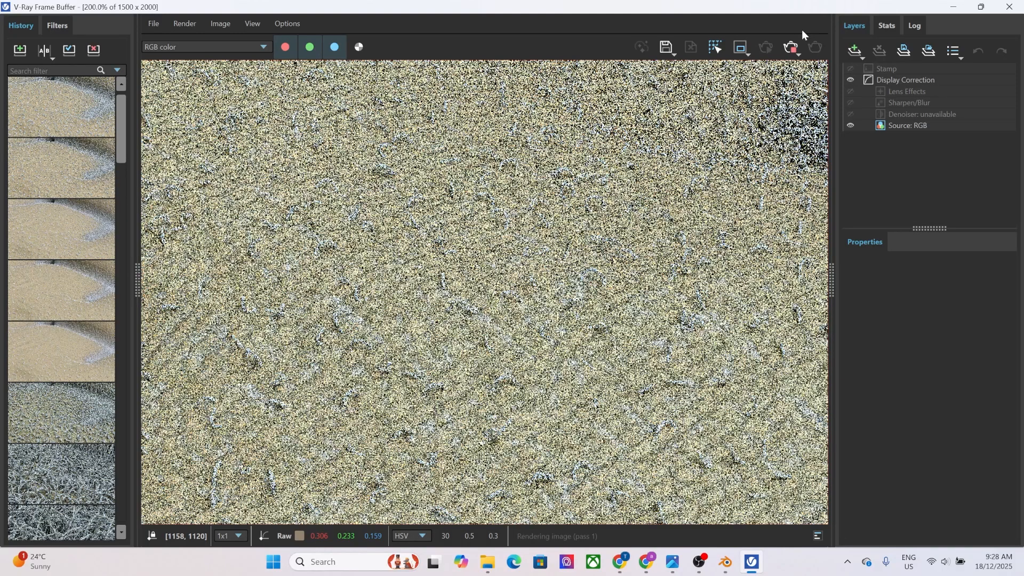
scroll(523, 297, "down", 2)
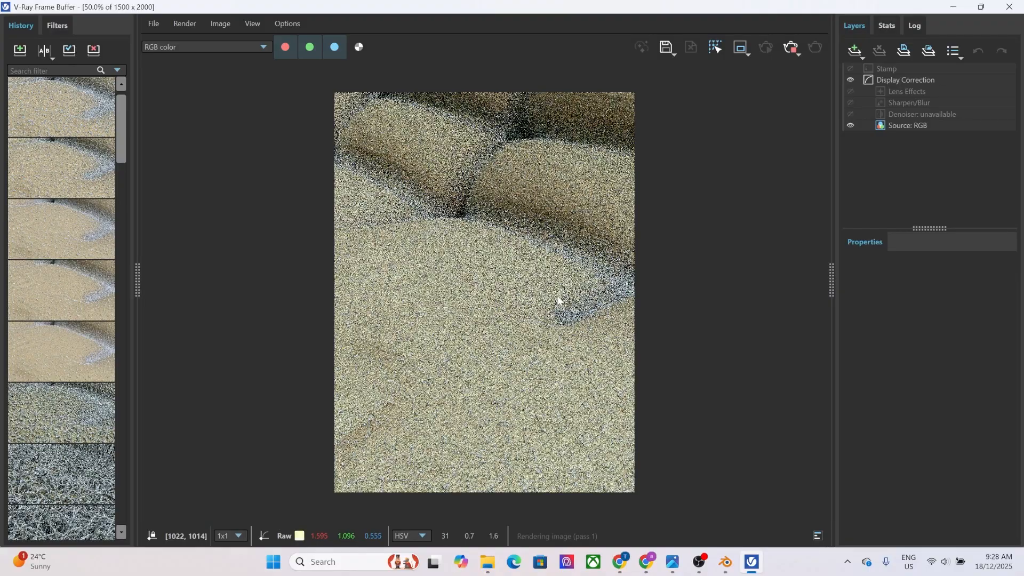
scroll(632, 318, "up", 3)
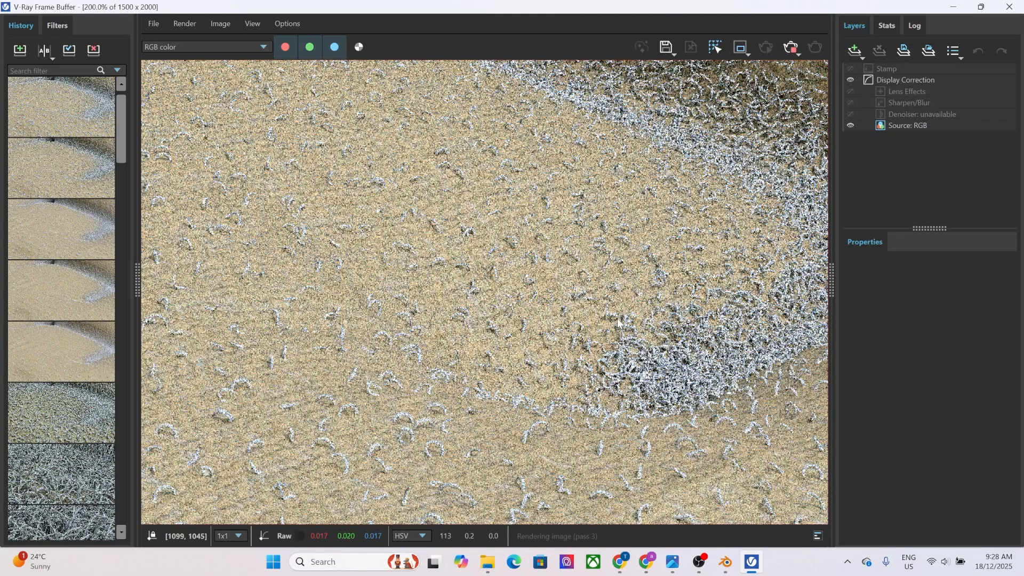
scroll(475, 443, "down", 1)
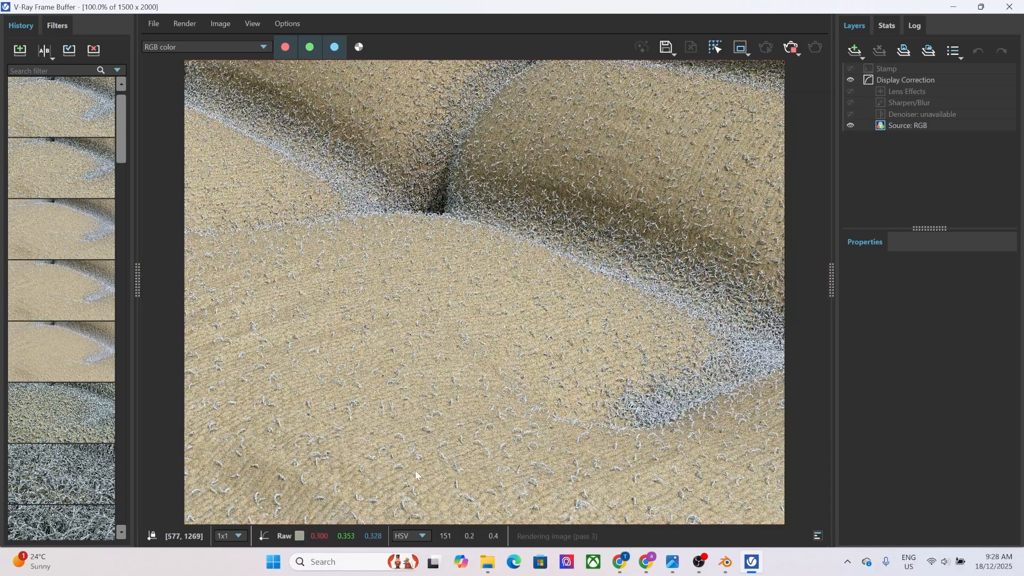
scroll(434, 304, "up", 2)
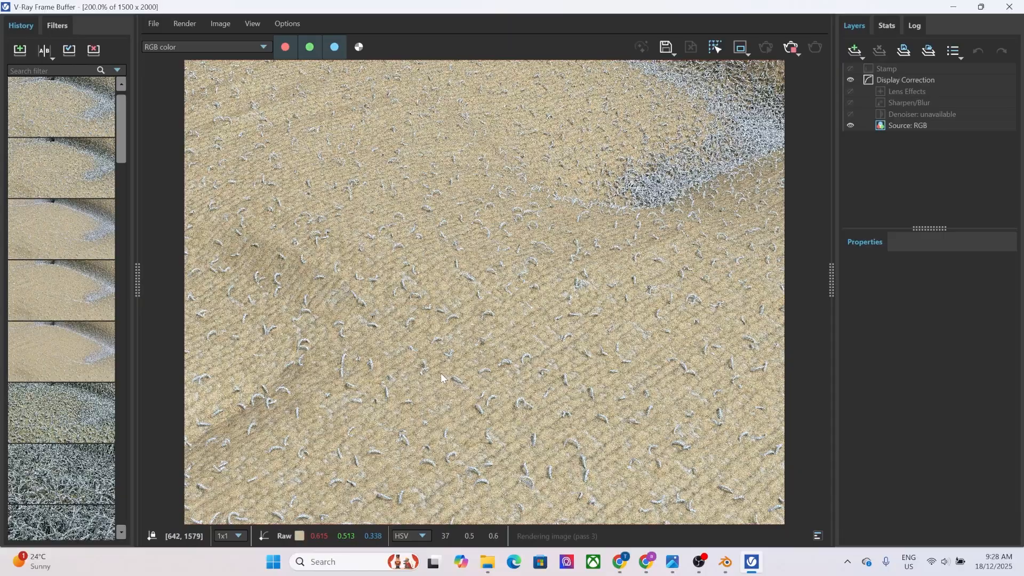
scroll(442, 385, "down", 1)
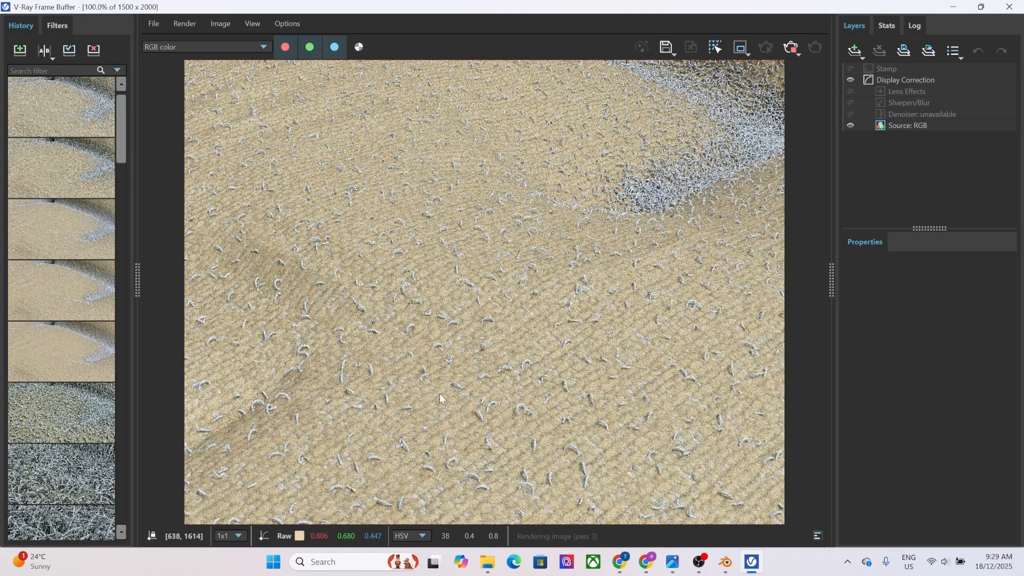
scroll(440, 402, "down", 1)
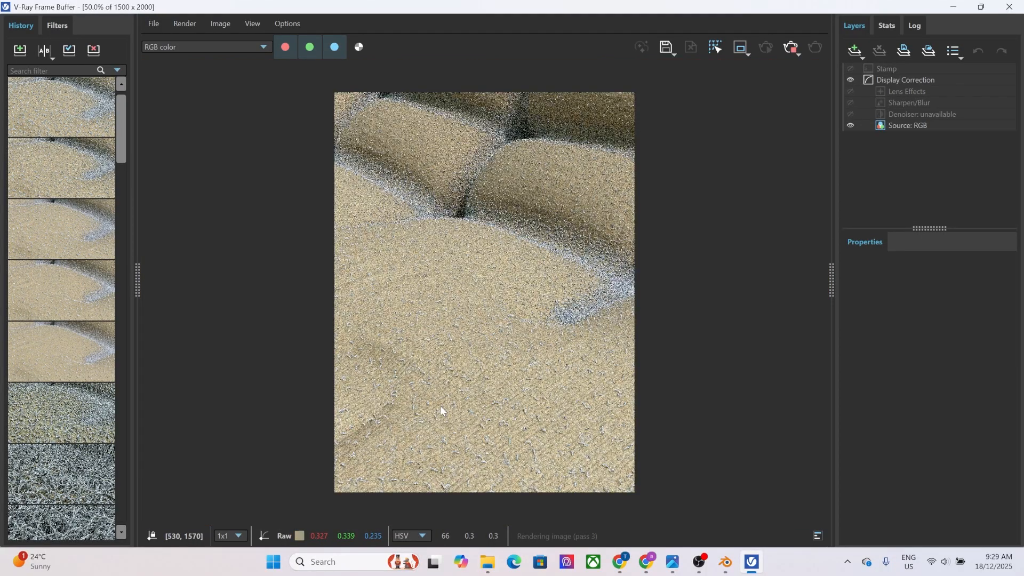
scroll(439, 401, "up", 1)
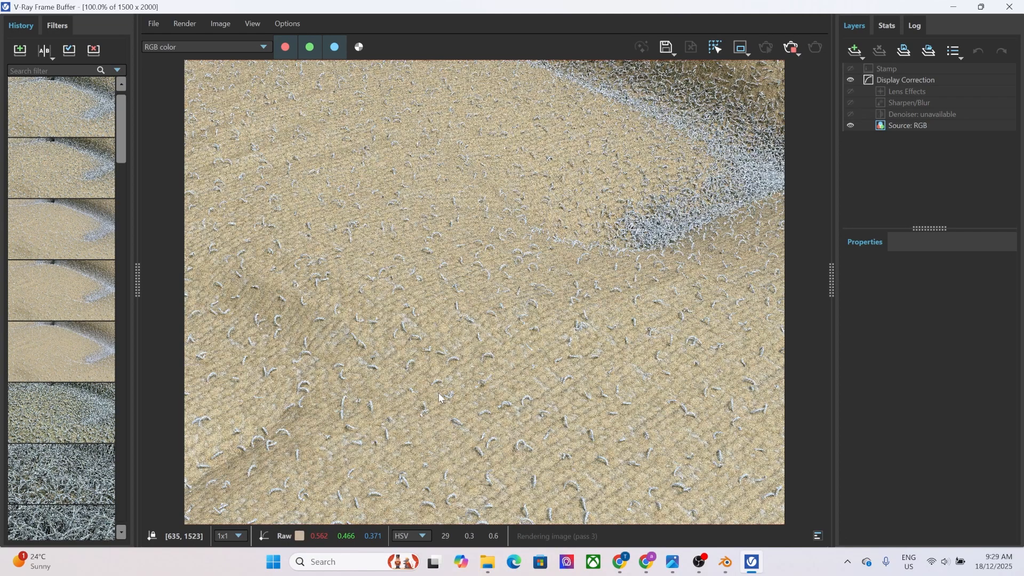
left_click(1009, 7)
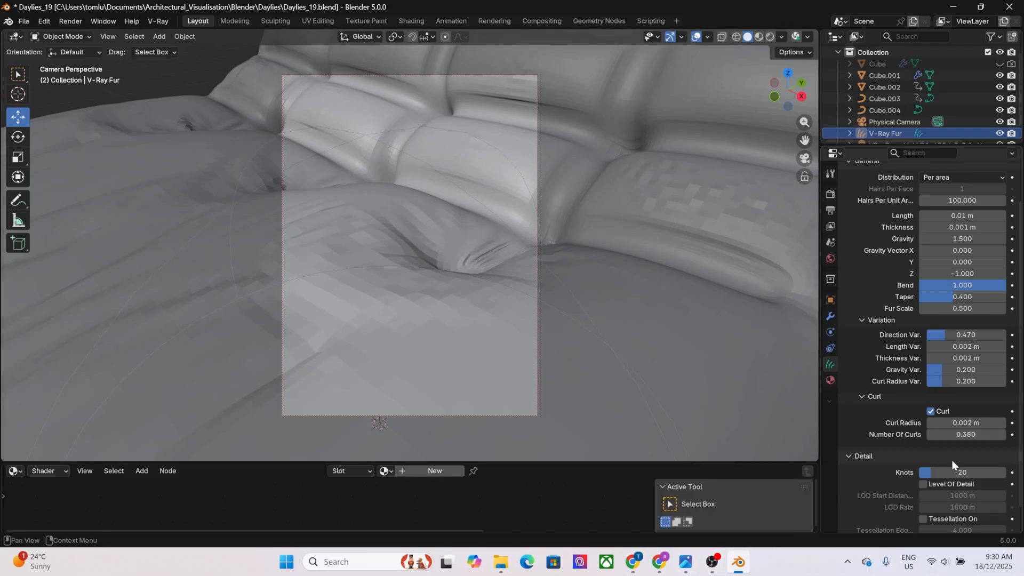
scroll(954, 458, "down", 2)
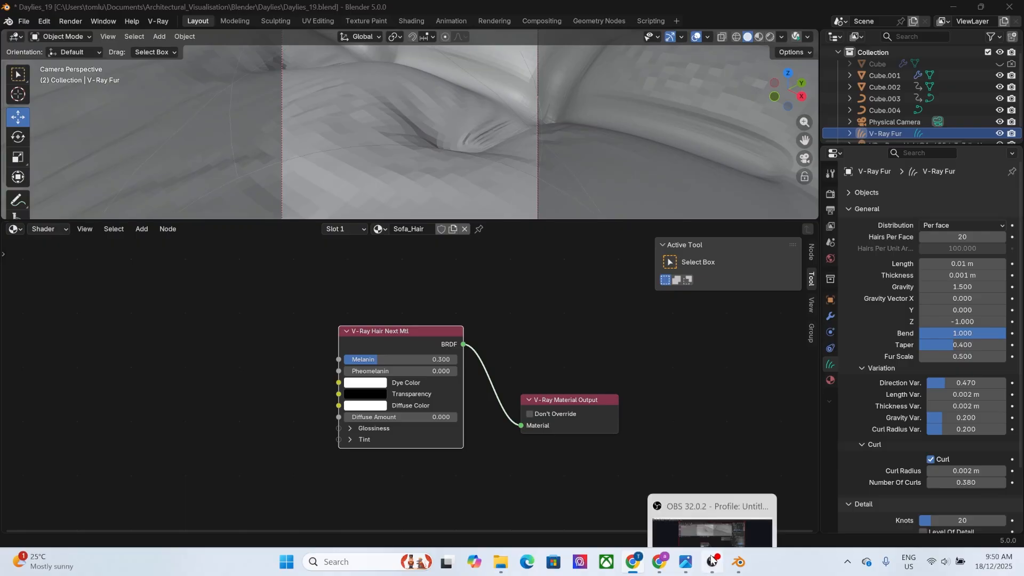
left_click(712, 559)
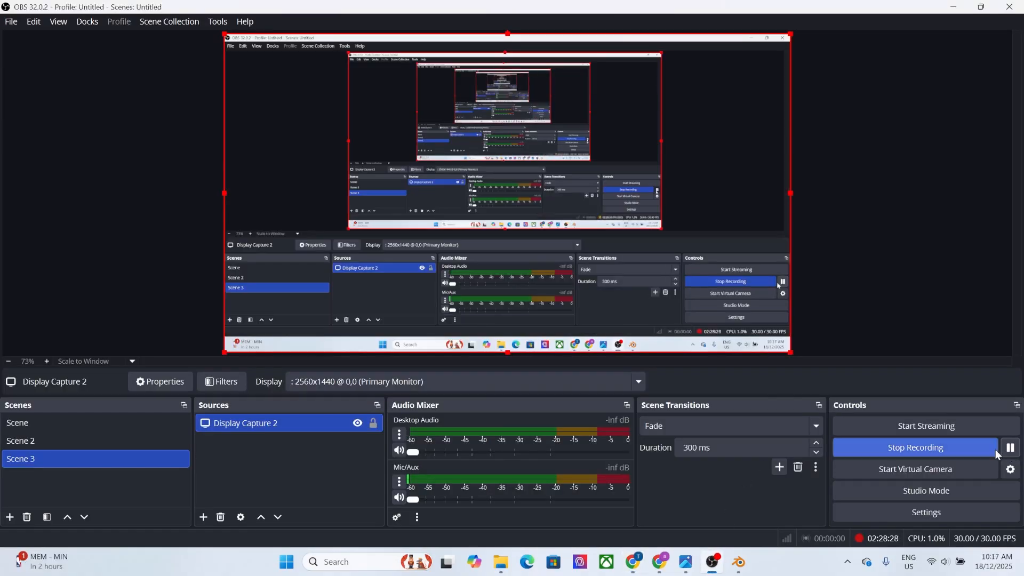
left_click(738, 561)
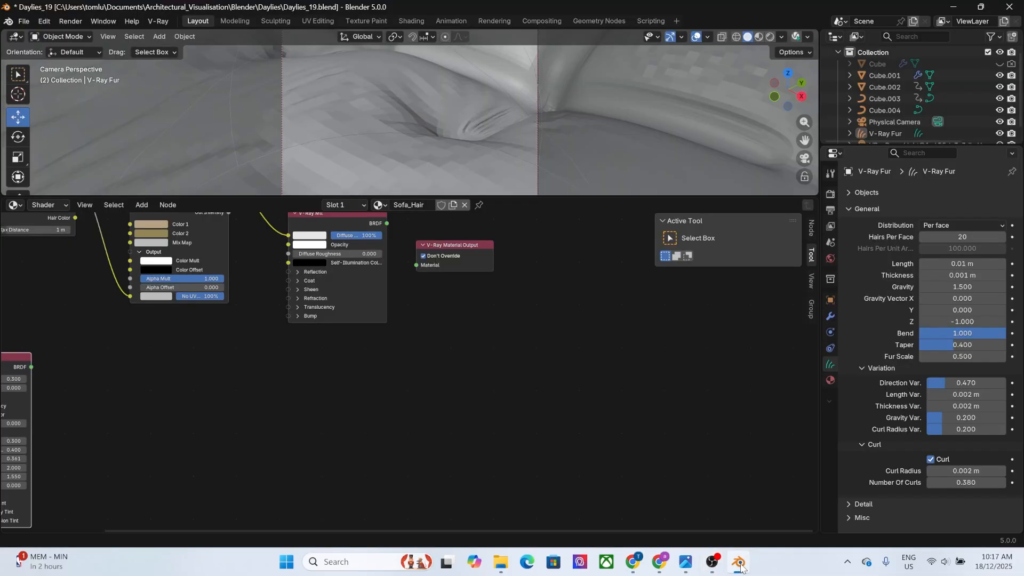
Connect the V-Ray Mtl's BRDF output to the V-Ray Material Output in the Sofa_Hair material.
middle_click_drag(492, 381, 571, 473)
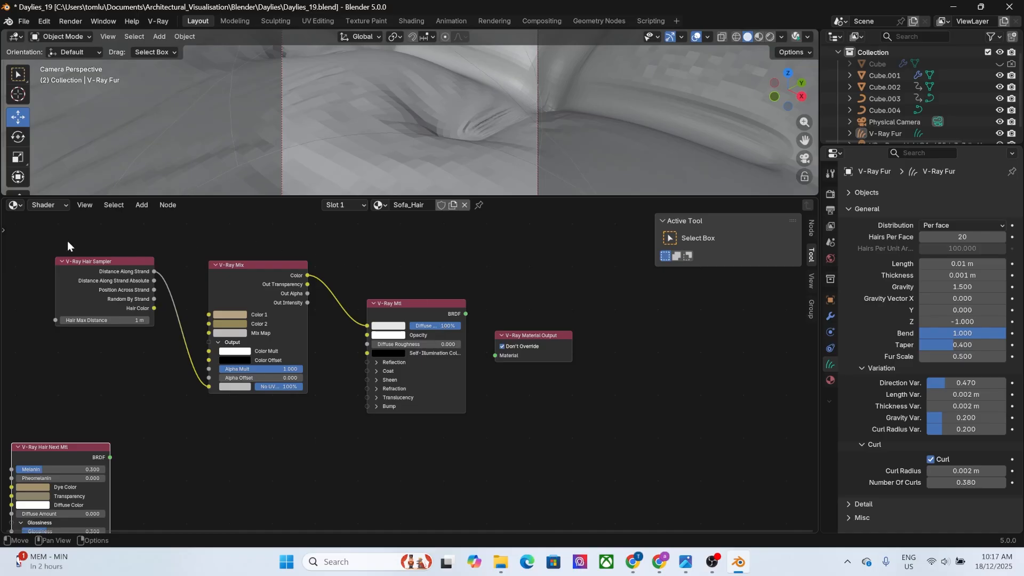
left_click_drag(39, 242, 447, 407)
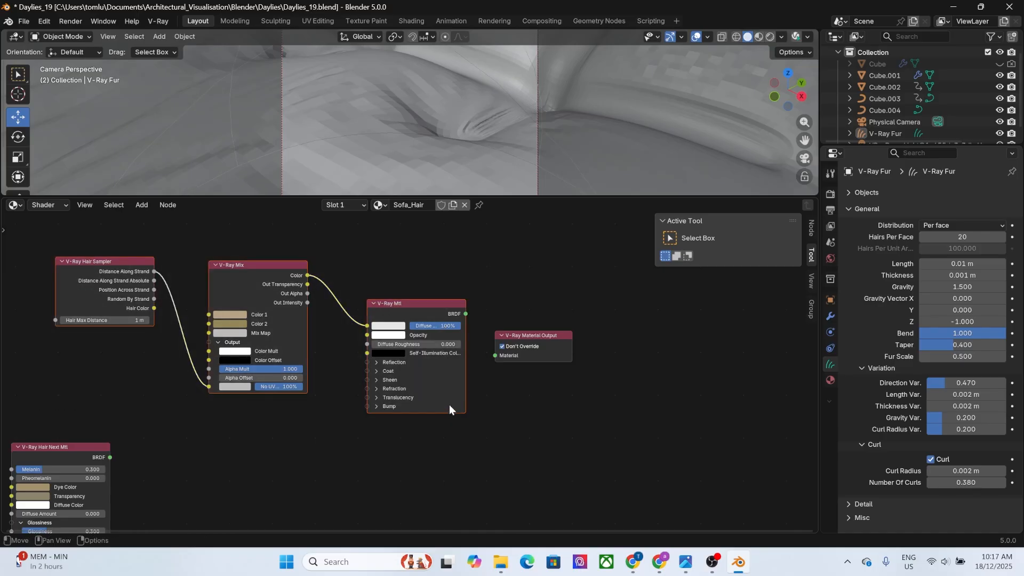
left_click_drag(465, 313, 494, 356)
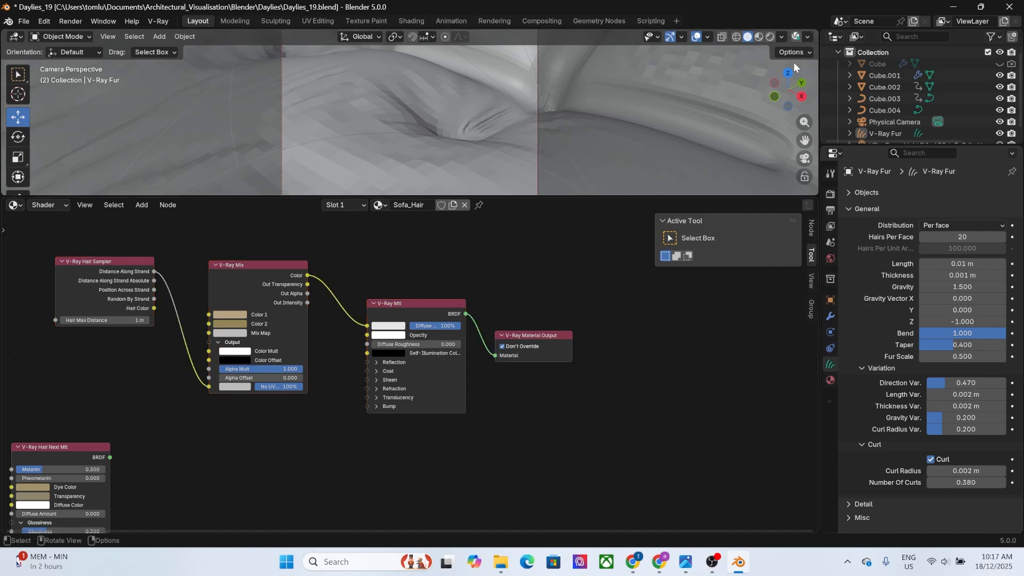
Render the cushion close-up with V-Ray, examine the fur's shading with the standard material at 50% and 200%, and close the frame buffer.
key("F12")
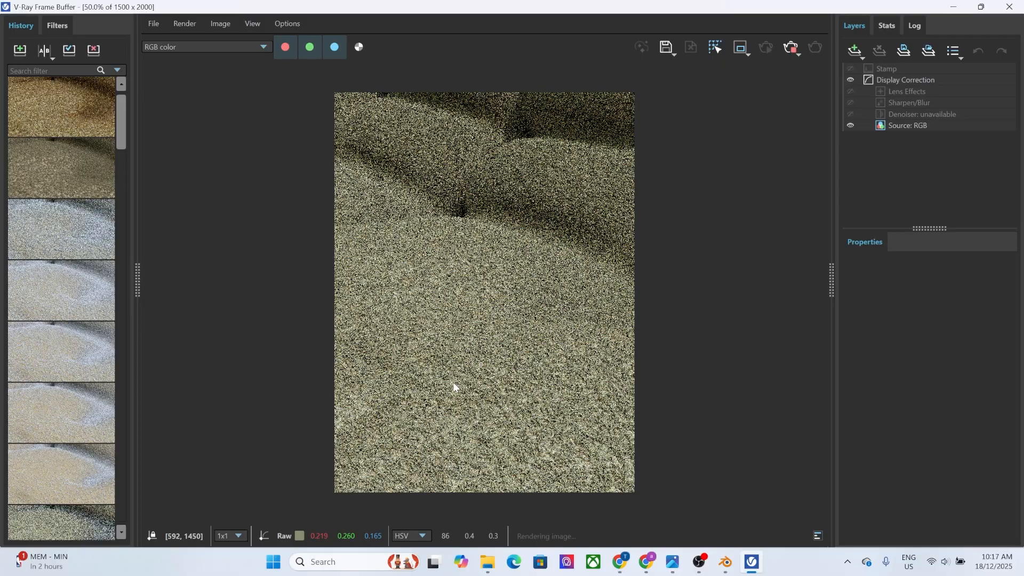
scroll(452, 392, "up", 2)
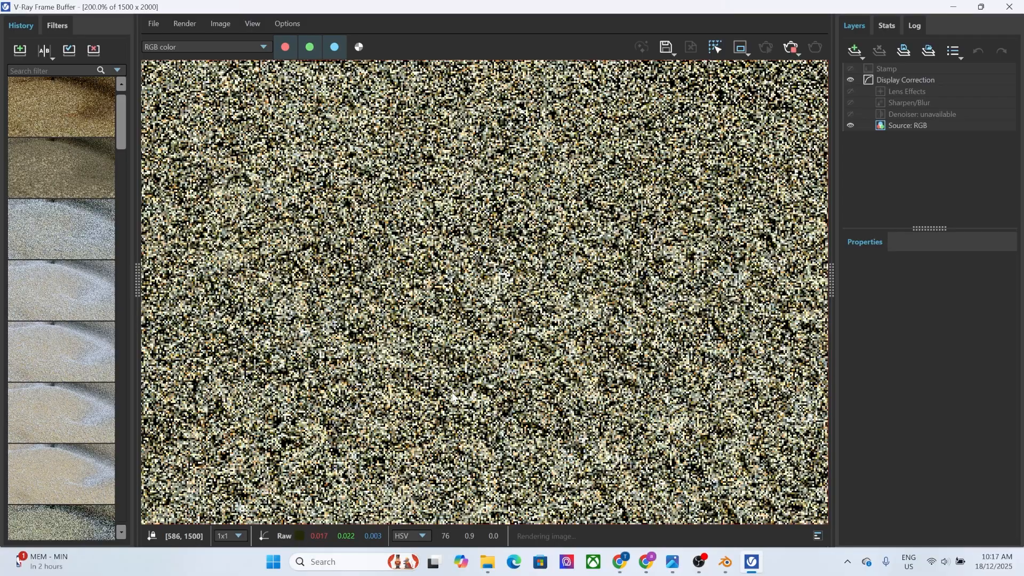
scroll(452, 396, "down", 3)
scroll(452, 395, "up", 2)
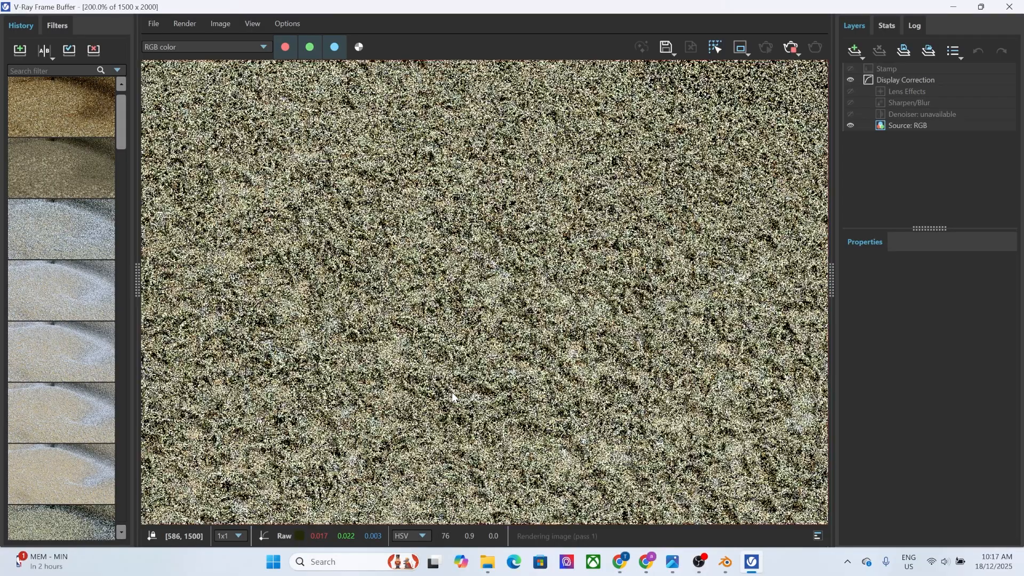
scroll(452, 392, "down", 1)
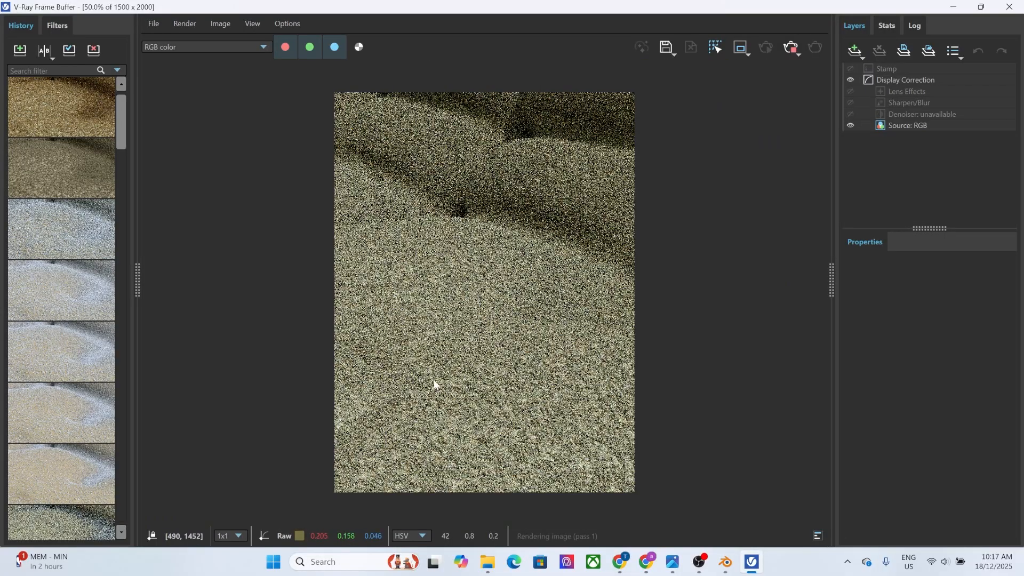
scroll(437, 380, "up", 2)
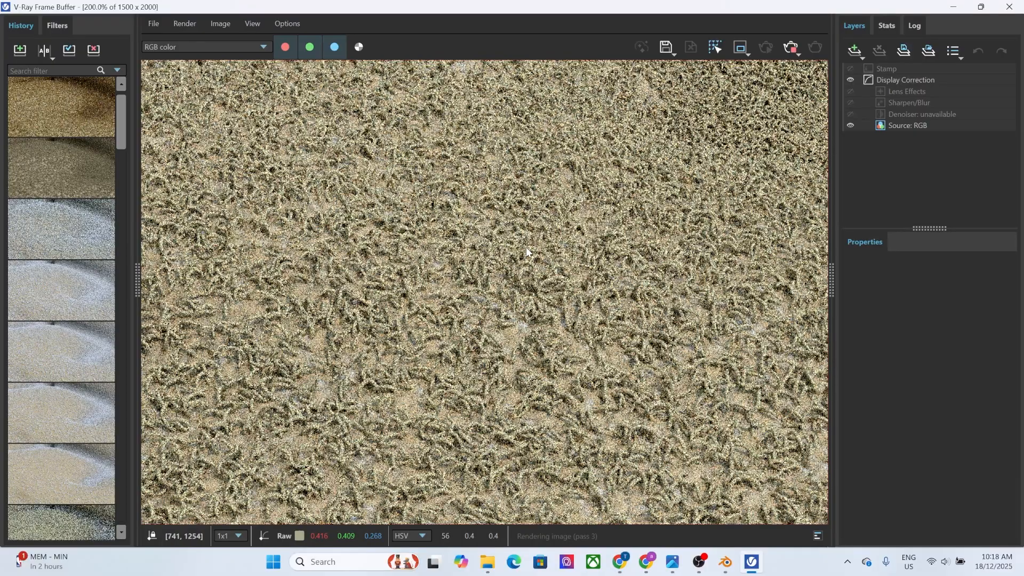
scroll(522, 280, "down", 1)
scroll(522, 277, "down", 1)
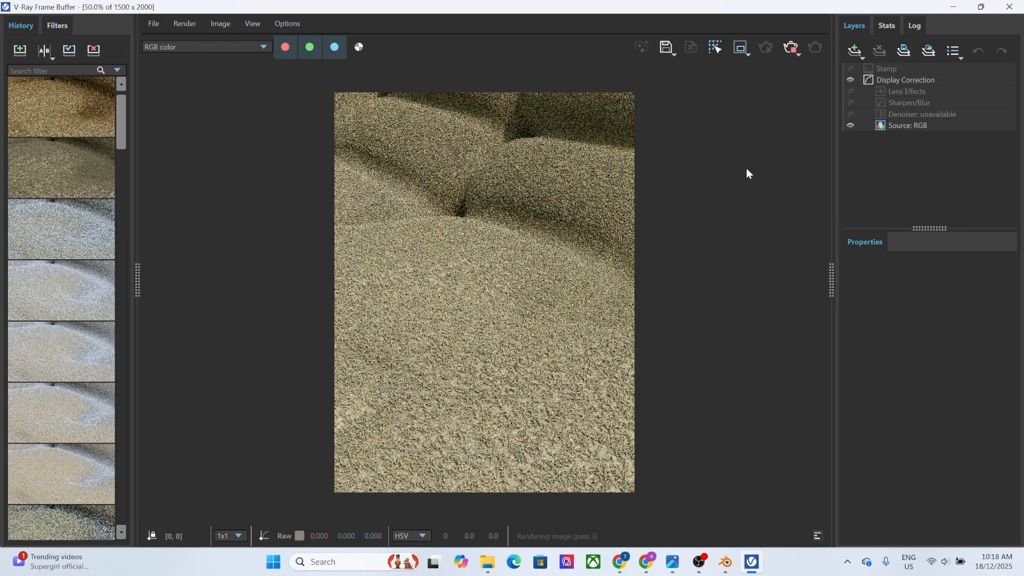
left_click(1008, 7)
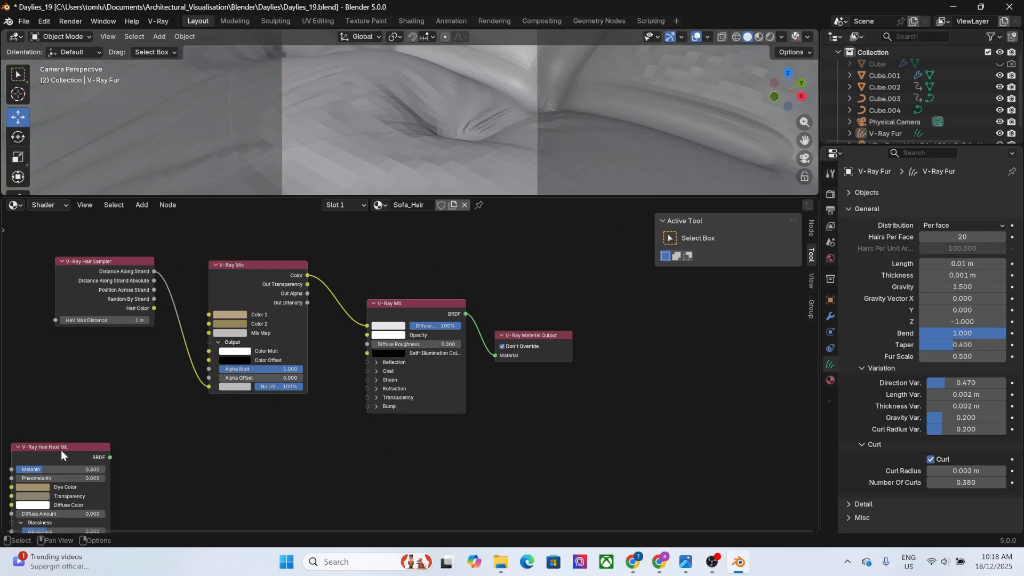
Move the V-Ray Hair Next Mtl node beyond the material output, and add a second one with its Glossiness and Tint sections expanded.
left_click_drag(63, 447, 698, 318)
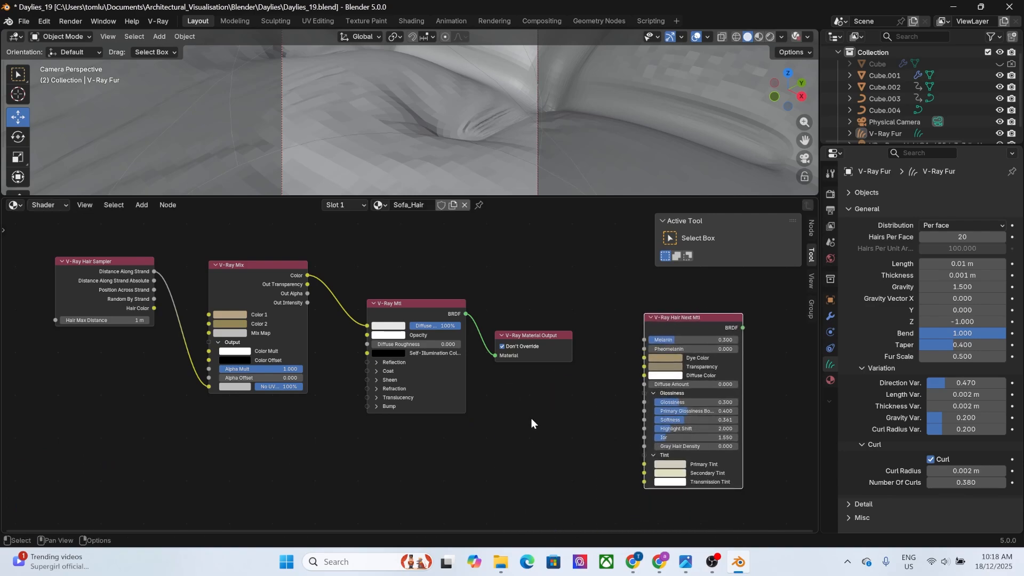
key("shift+a")
mouse_move(488, 452)
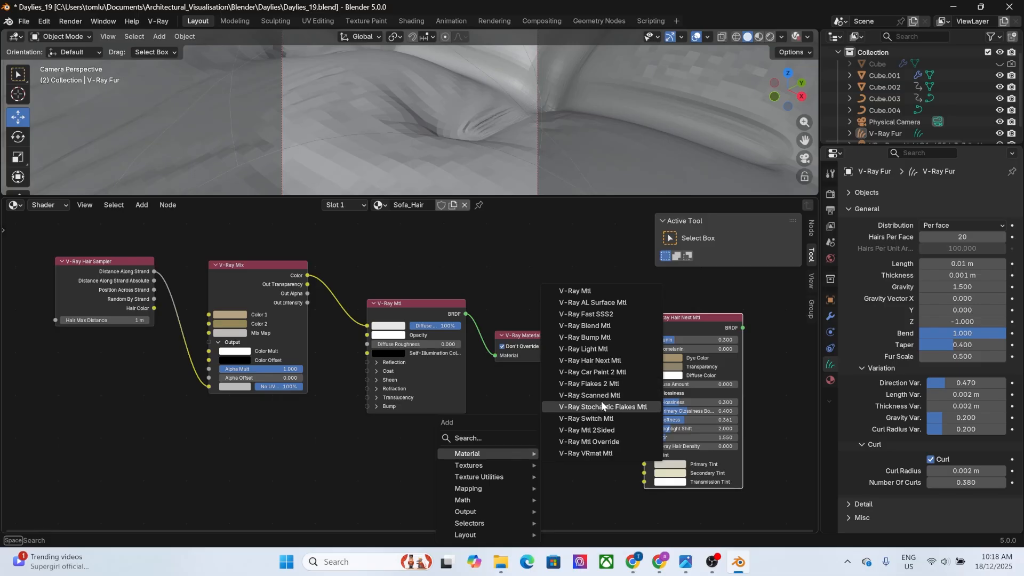
left_click(626, 360)
left_click(512, 400)
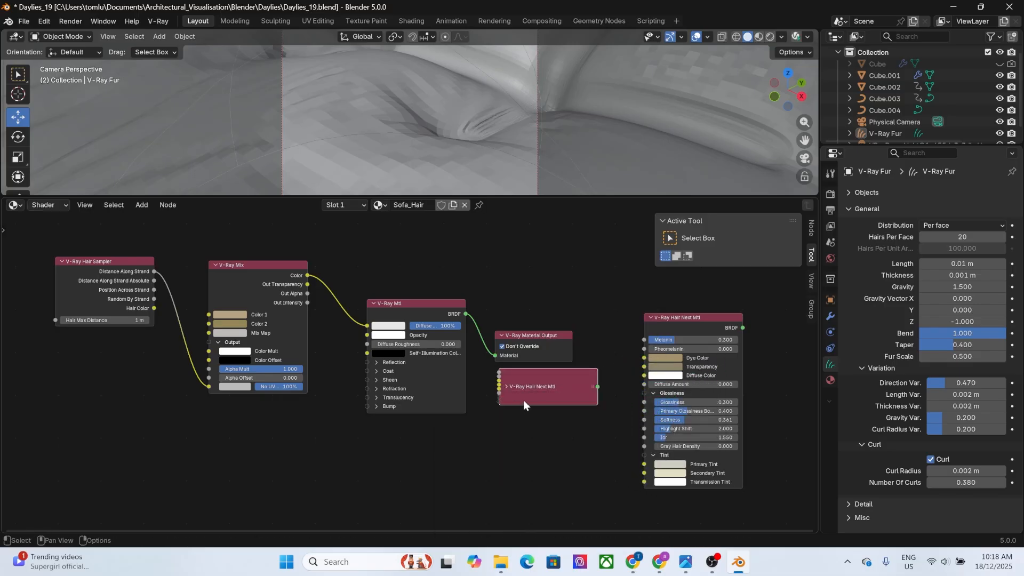
left_click(506, 387)
left_click(509, 473)
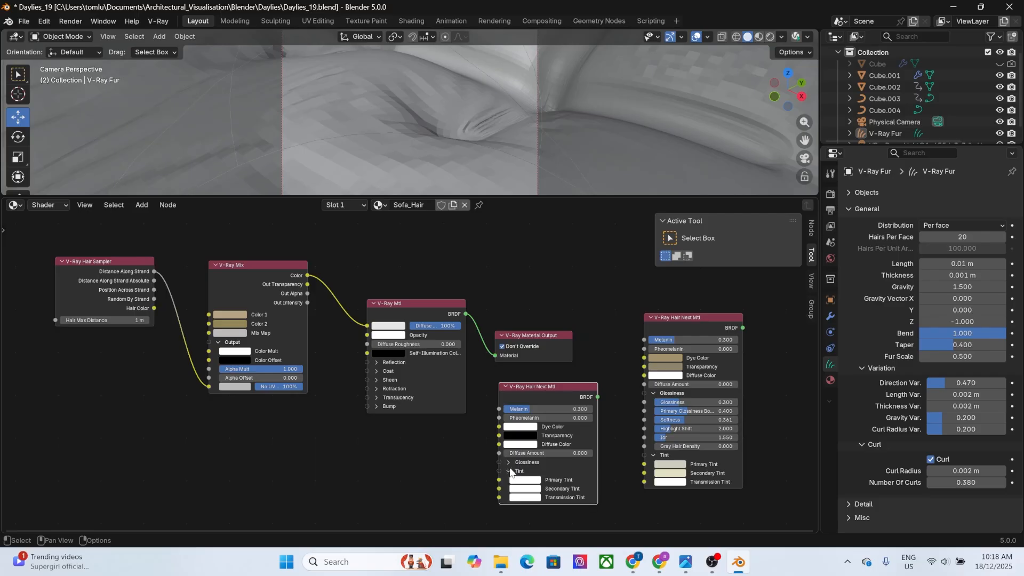
left_click(509, 462)
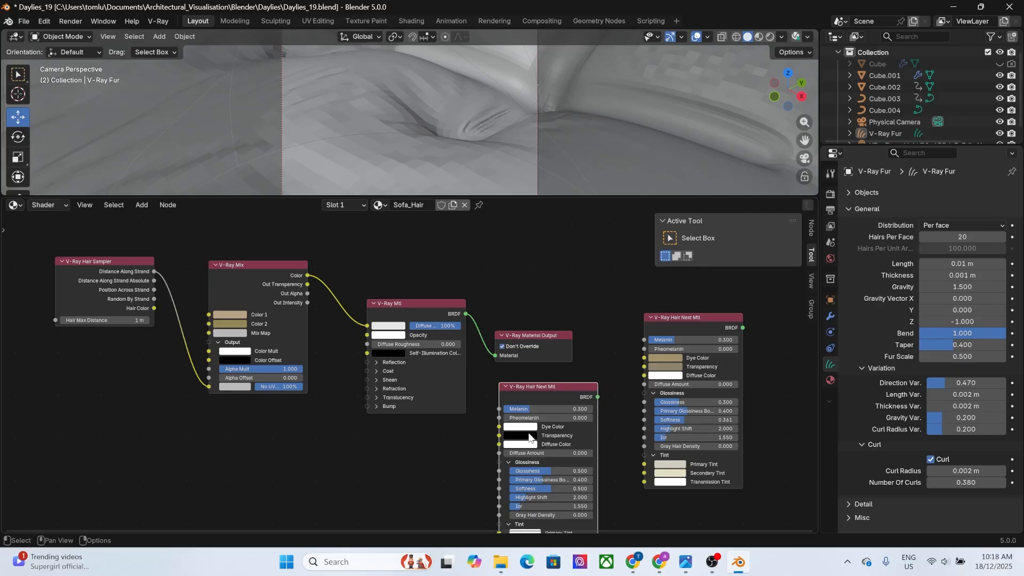
Compare the default V-Ray Hair Next Mtl's settings with the customised node, move the default node aside, and delete it.
scroll(548, 427, "down", 1)
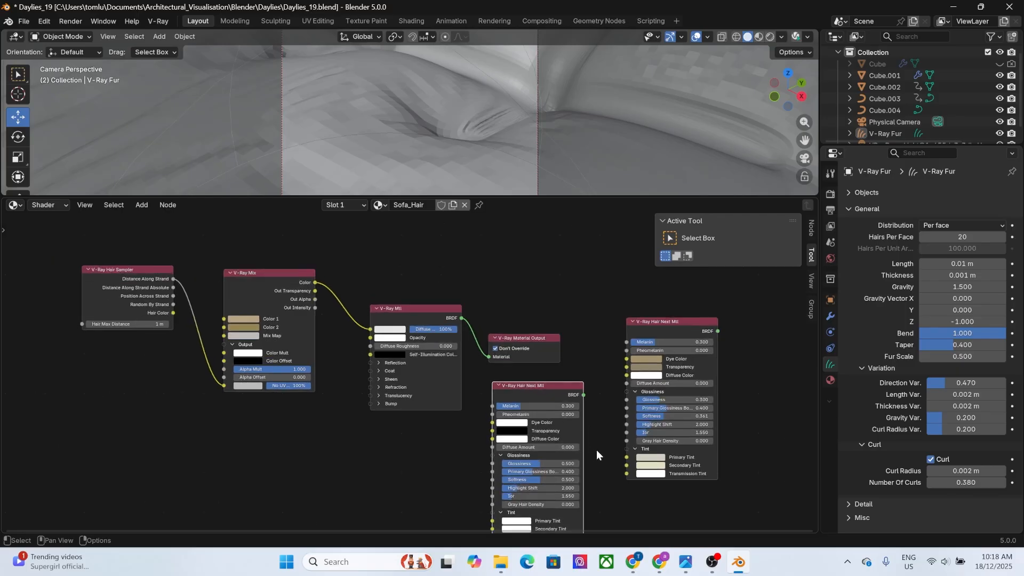
middle_click_drag(596, 450, 598, 339)
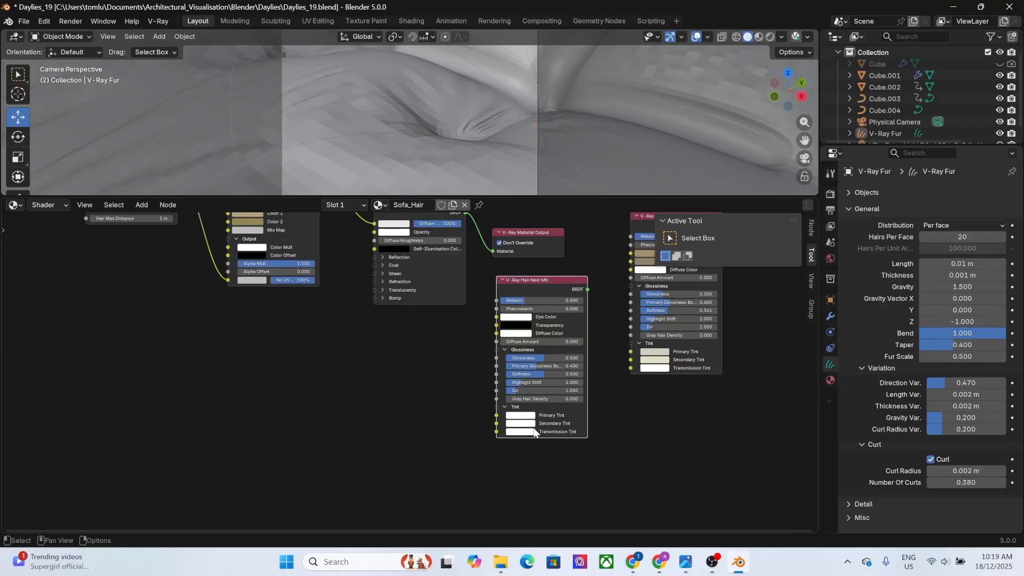
left_click_drag(555, 281, 166, 348)
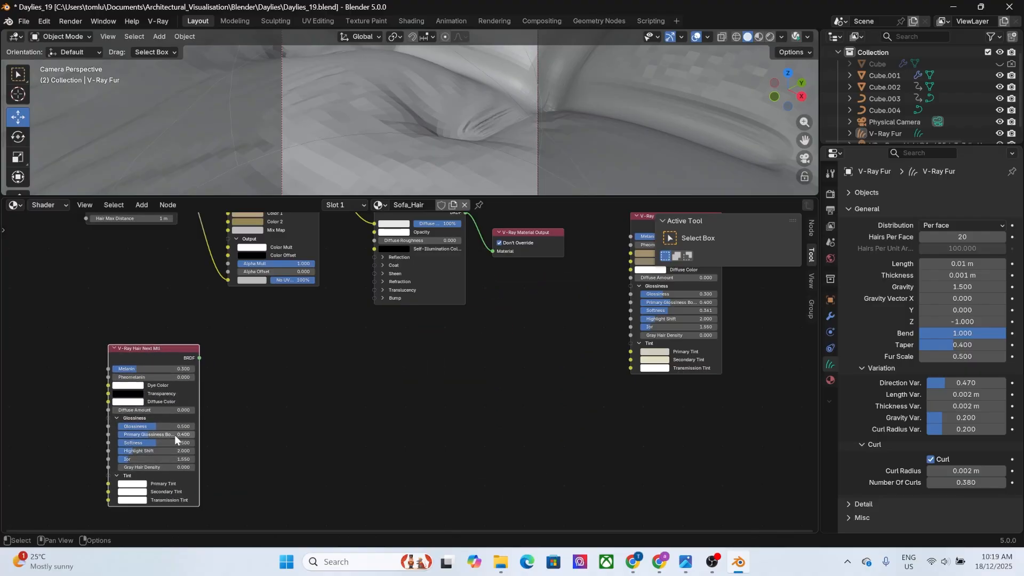
key("x")
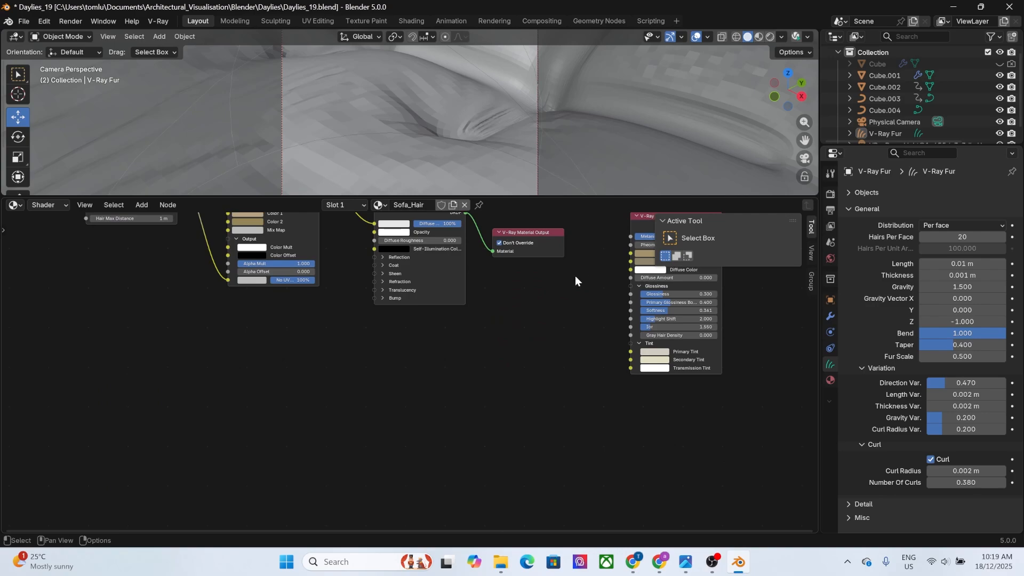
Connect the customised V-Ray Hair Next Mtl to the material output with the nodes spaced apart, and save the file.
key("Home")
left_click_drag(643, 310, 465, 347)
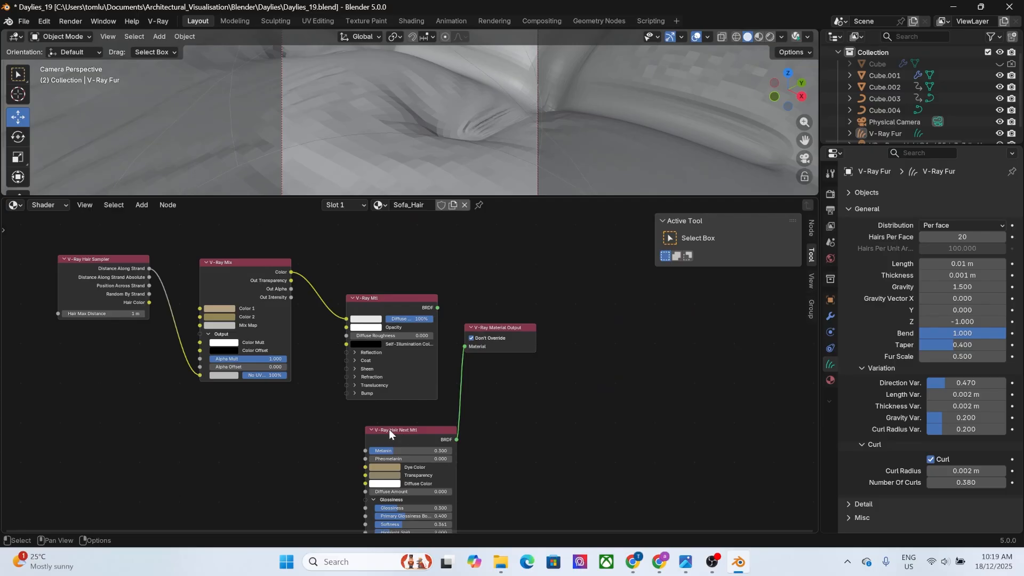
left_click_drag(389, 429, 349, 425)
left_click_drag(488, 325, 564, 348)
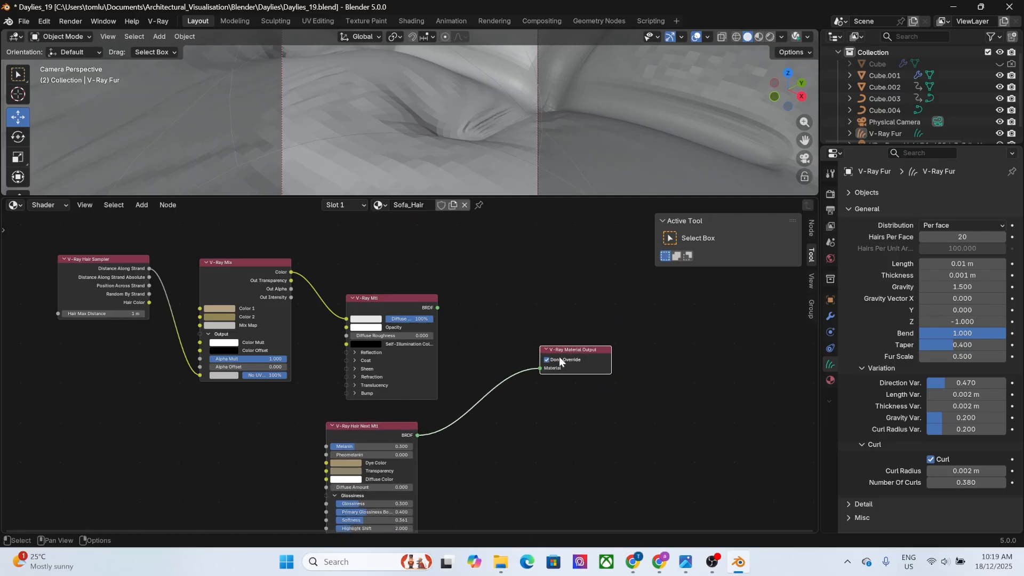
key("ctrl+s")
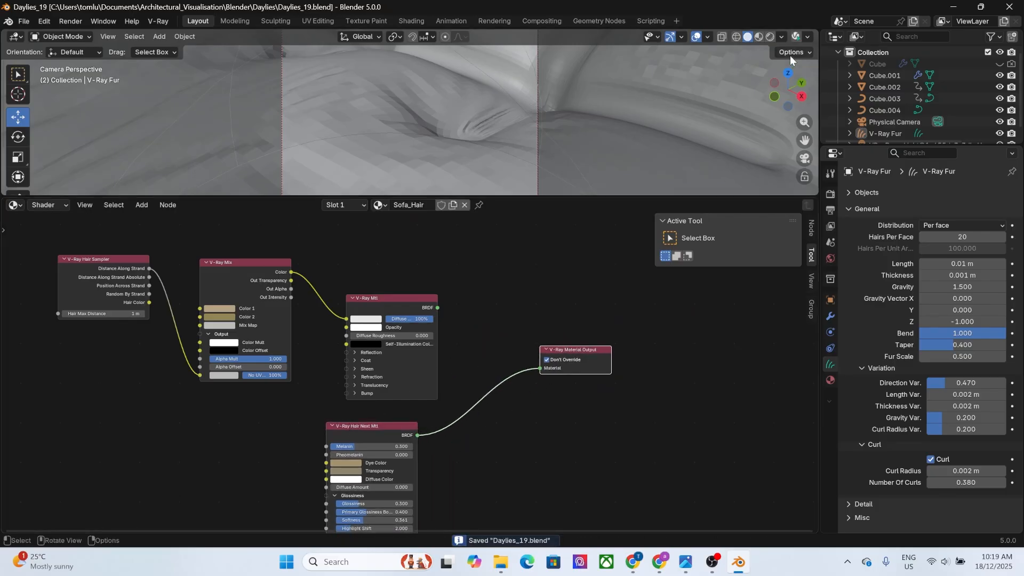
Render the cushion close-up with V-Ray, examine the fur's shading with the V-Ray Hair Next material at 50% and 100%, and close the frame buffer.
key("F12")
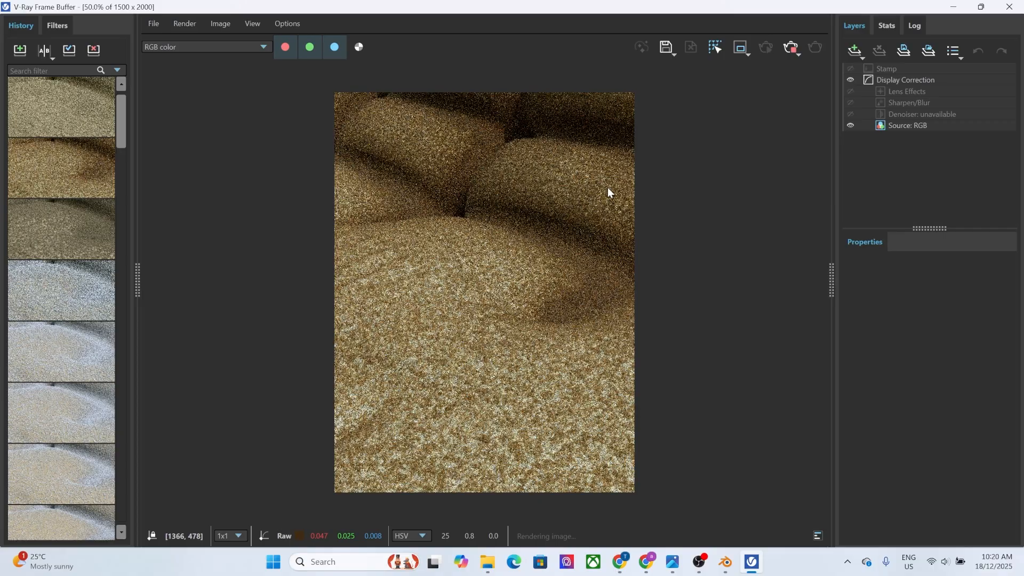
scroll(608, 188, "up", 1)
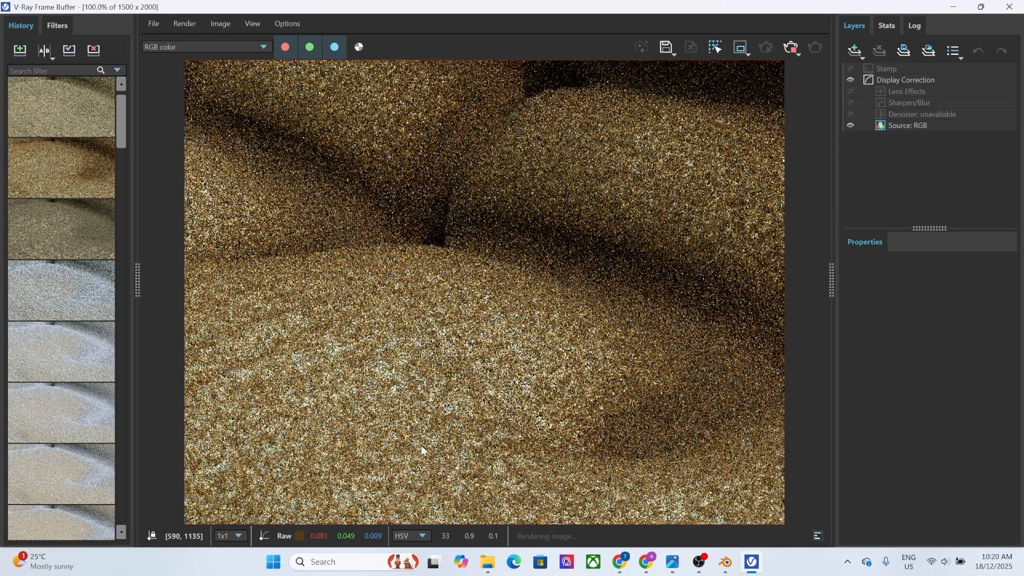
scroll(427, 415, "up", 1)
scroll(409, 450, "down", 1)
scroll(410, 454, "down", 1)
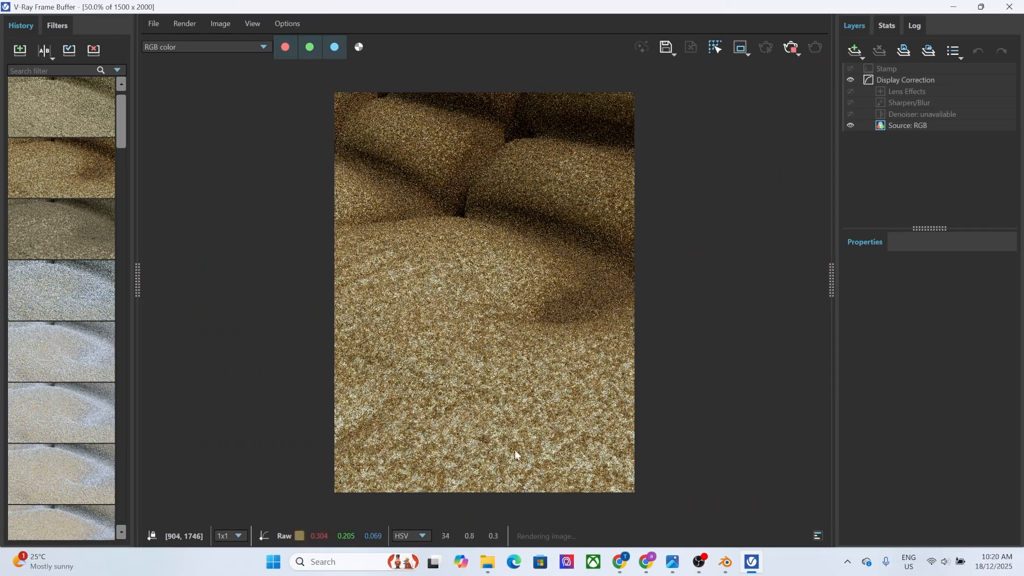
scroll(514, 450, "up", 1)
scroll(362, 371, "down", 1)
left_click(1009, 7)
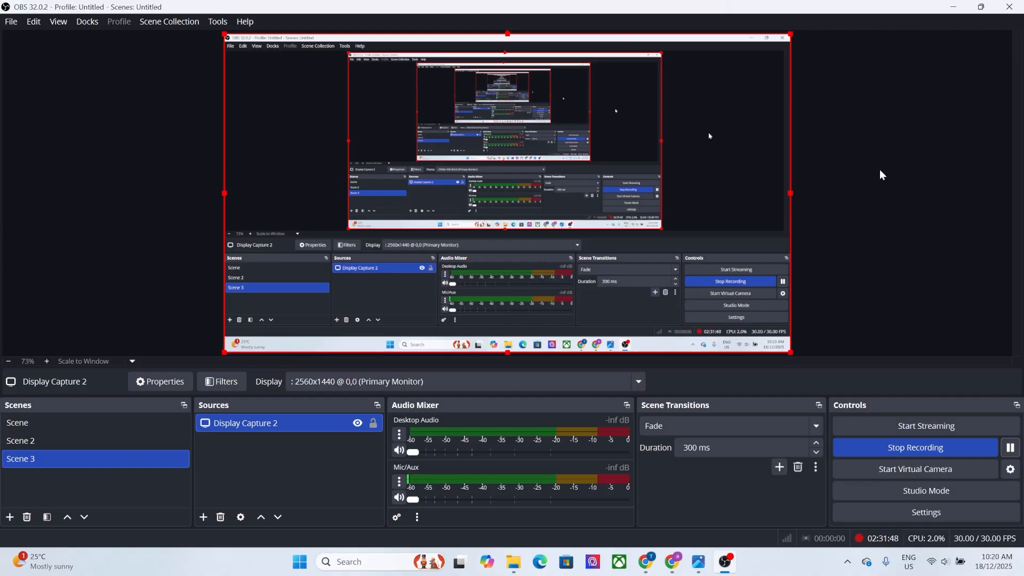
Minimise the OBS and file explorer windows, relaunch Blender 5.0 from the desktop, and recover the last session.
left_click(952, 6)
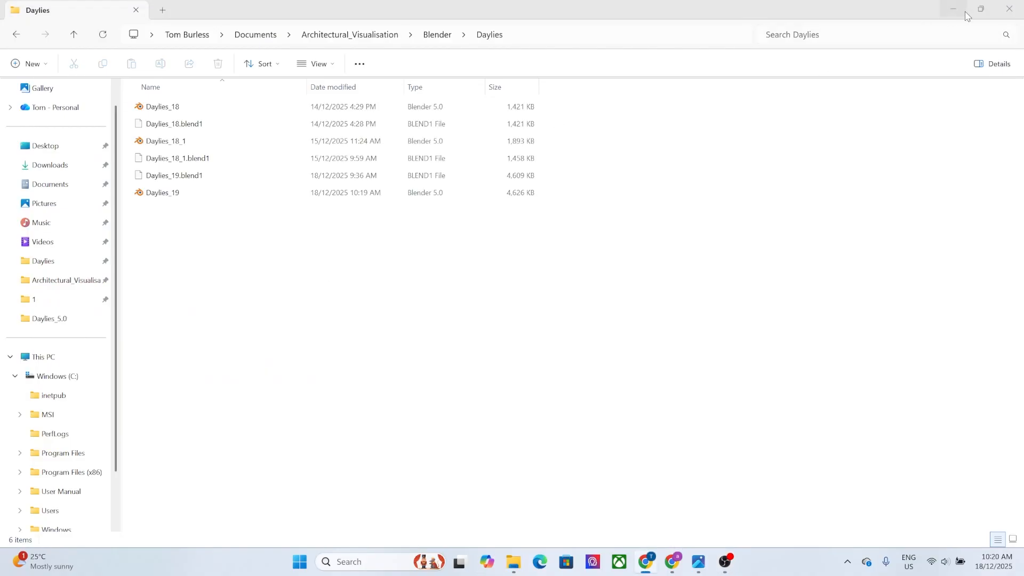
left_click(955, 10)
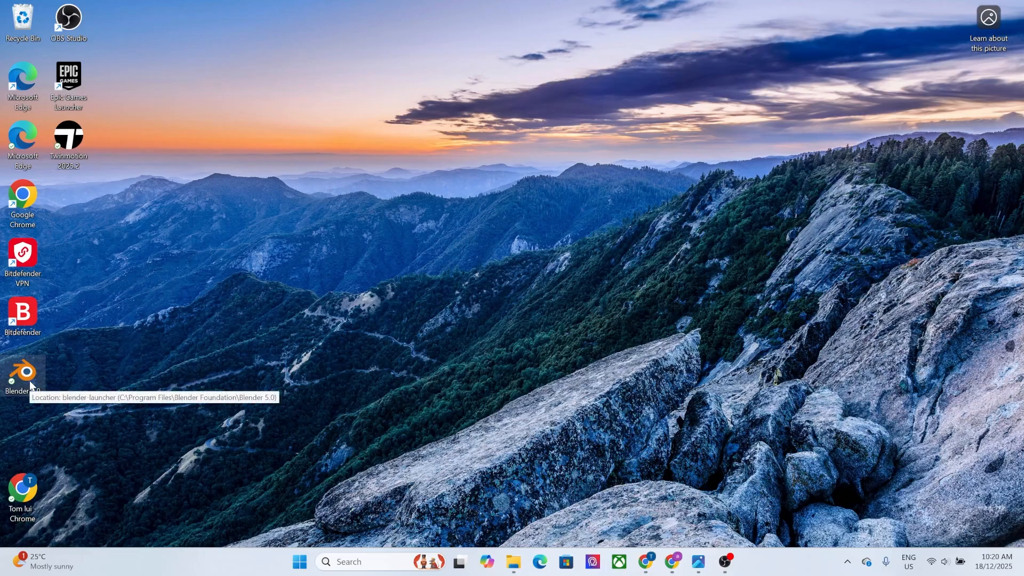
double_click(24, 376)
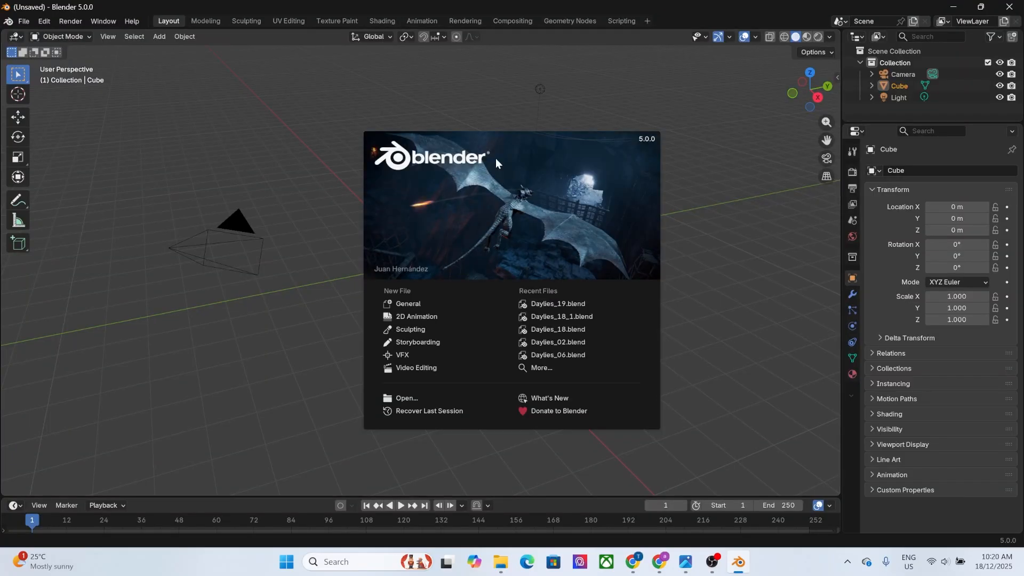
left_click(473, 96)
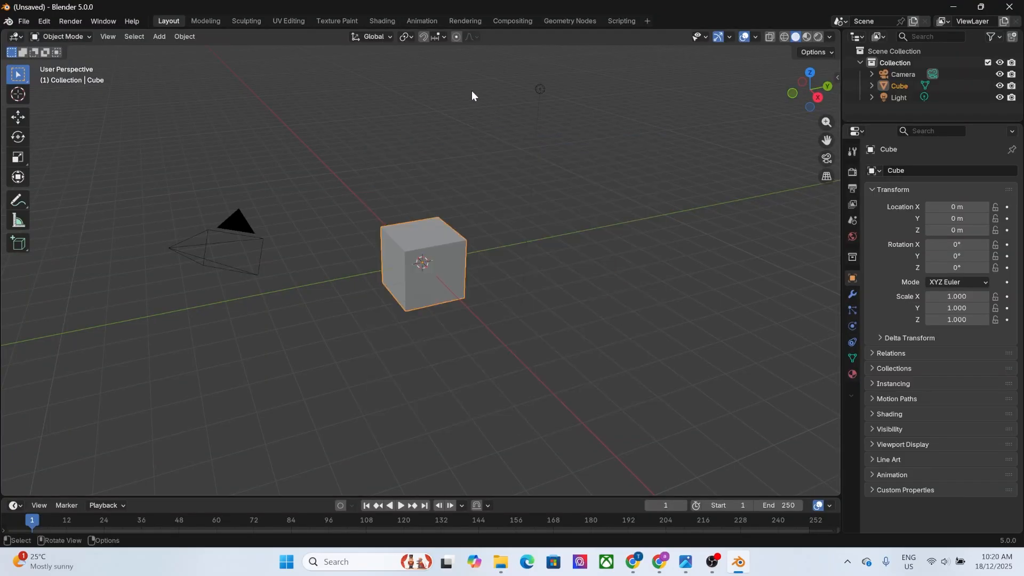
left_click(24, 21)
mouse_move(43, 83)
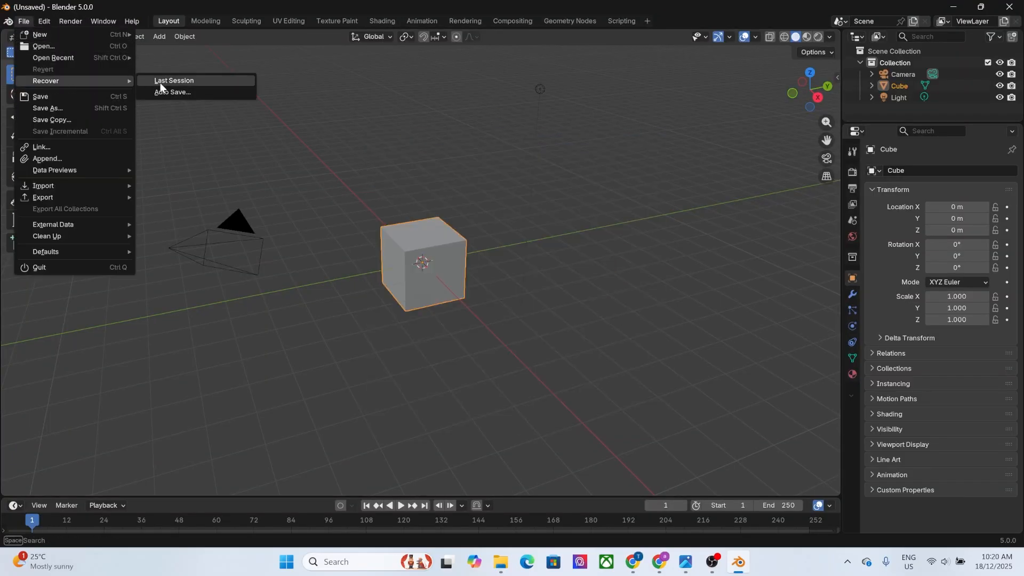
left_click(192, 82)
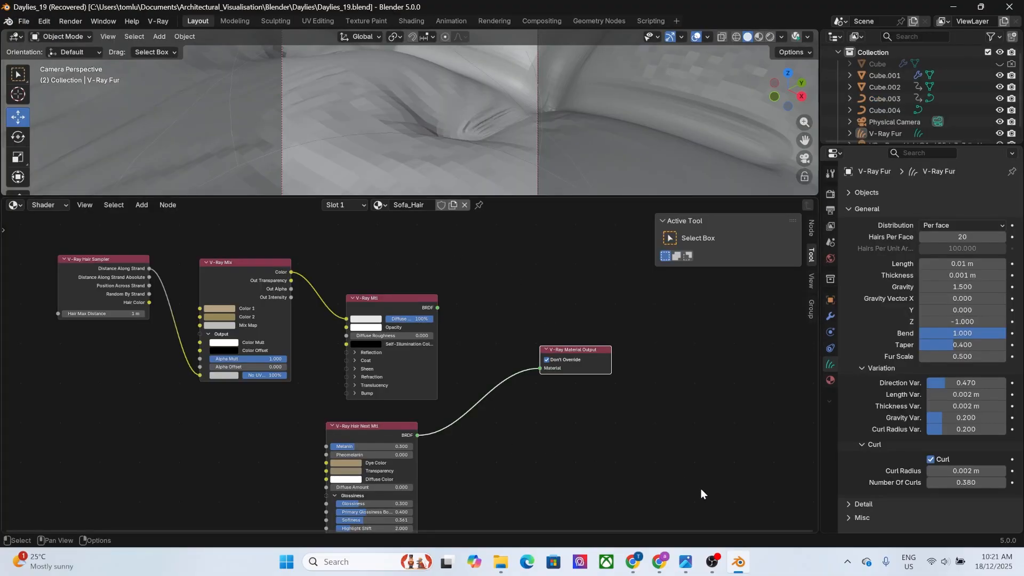
Switch the node editor from Shader to Object, enlarge its area, and enable V-Ray Fur nodes for the fur object.
mouse_move(685, 559)
left_click_drag(606, 198, 594, 376)
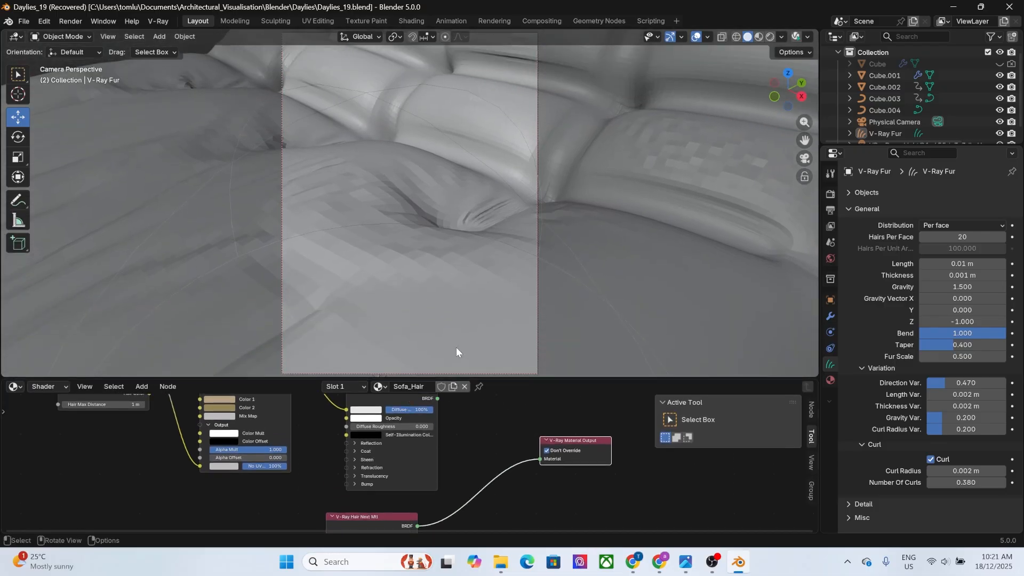
left_click(51, 387)
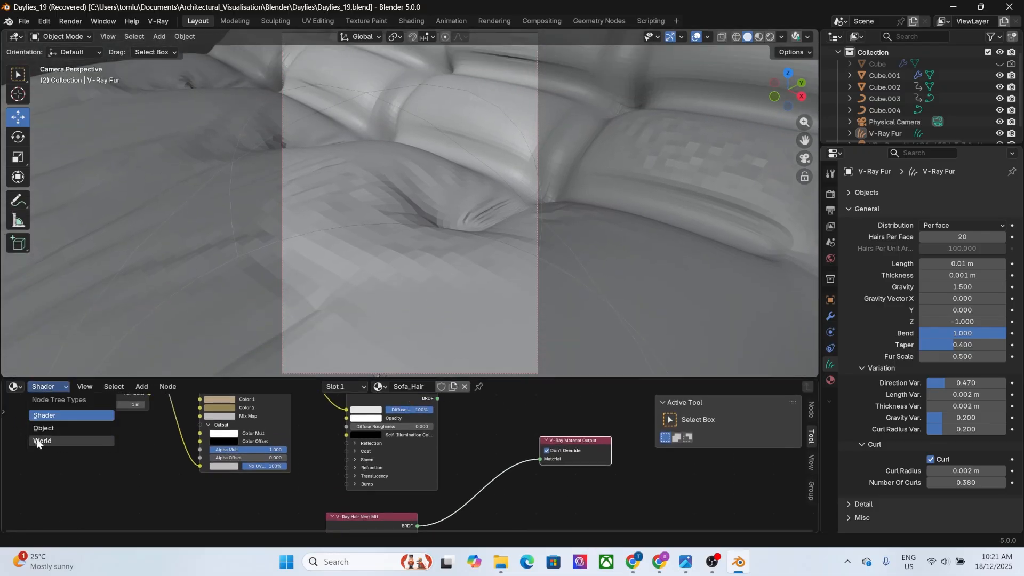
left_click(43, 428)
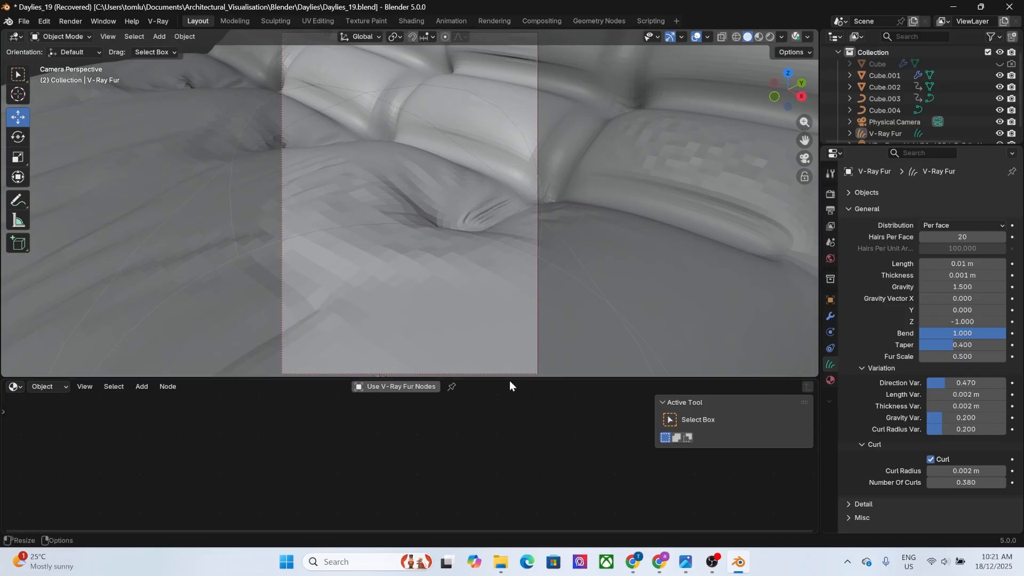
left_click_drag(509, 379, 489, 185)
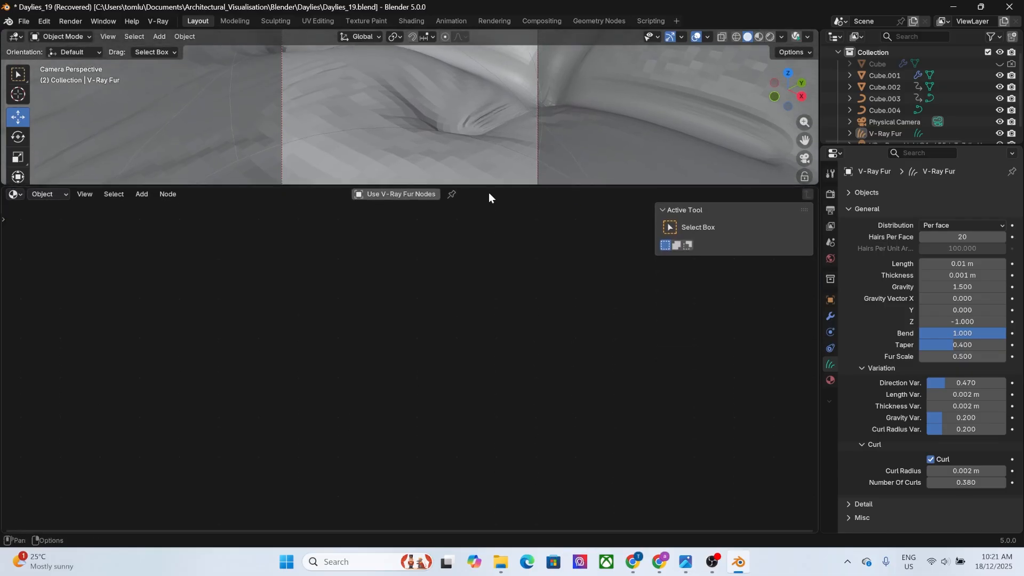
left_click(390, 197)
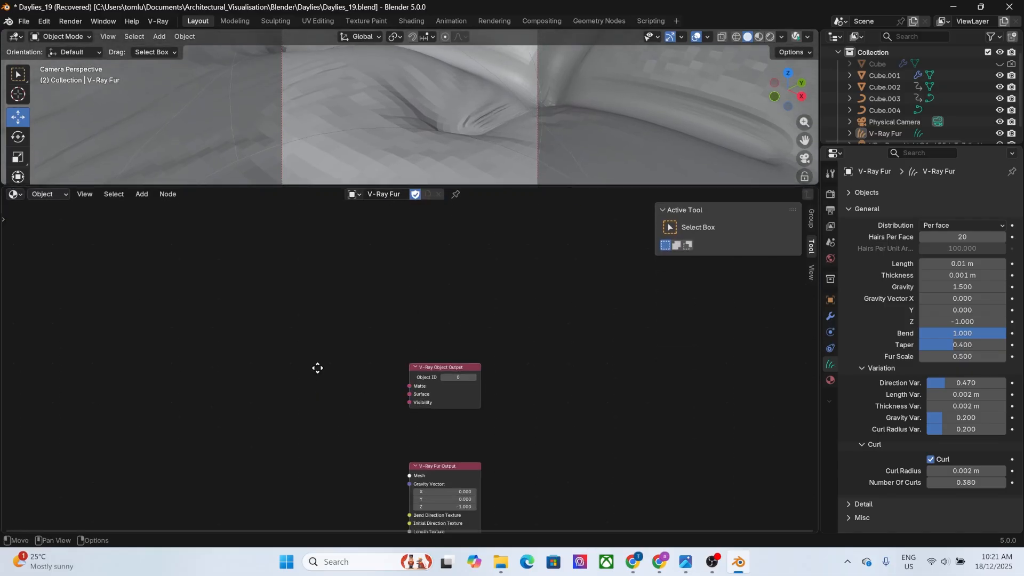
Add a V-Ray Bitmap node beside the V-Ray Fur Output and load TCom_Overlay_Rust2_2K_overlay.tif from the Grunge folder into it.
middle_click_drag(318, 365, 318, 271)
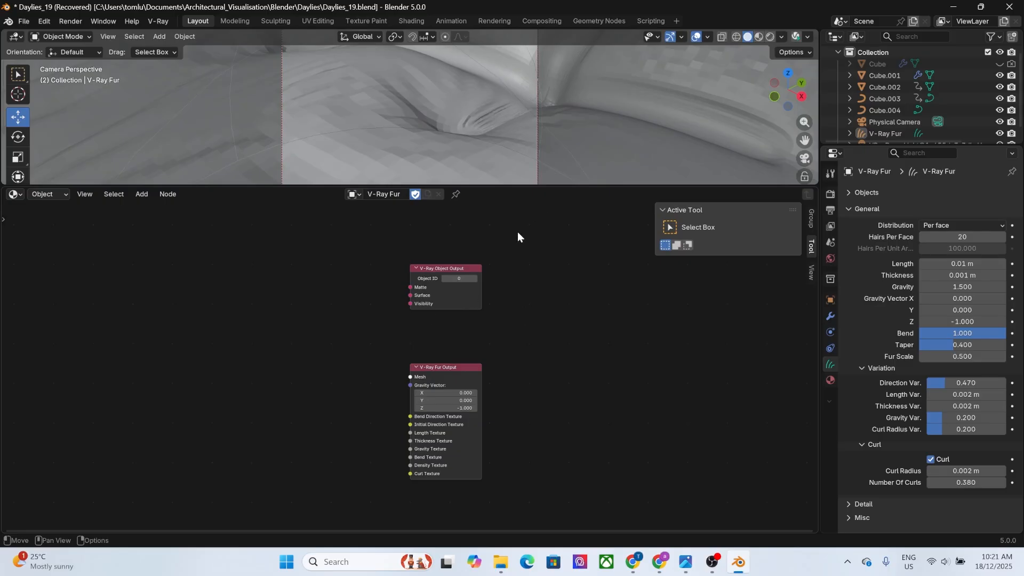
middle_click_drag(491, 380, 491, 290)
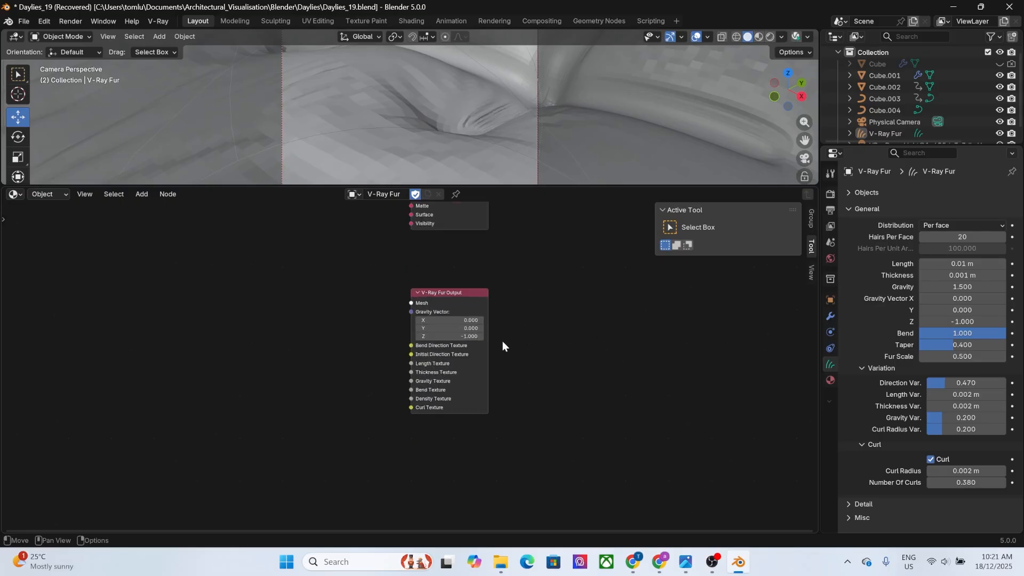
scroll(497, 322, "up", 3)
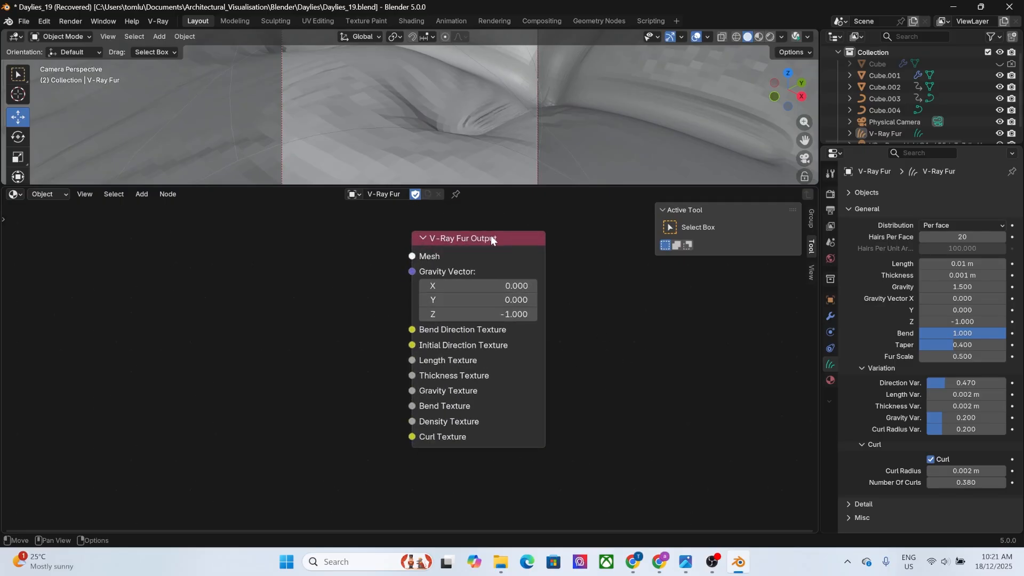
key("shift+a")
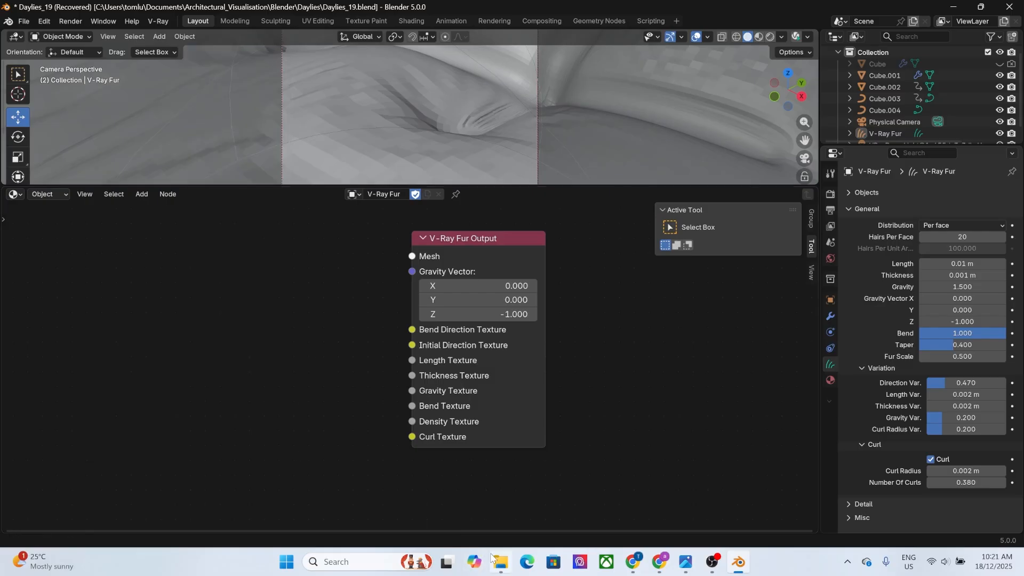
key("shift+a")
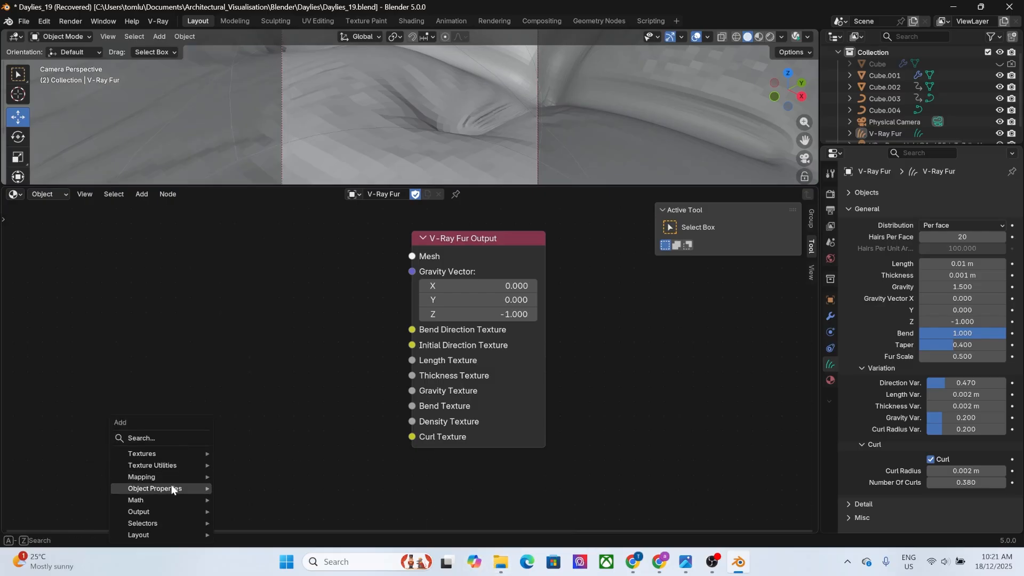
mouse_move(159, 459)
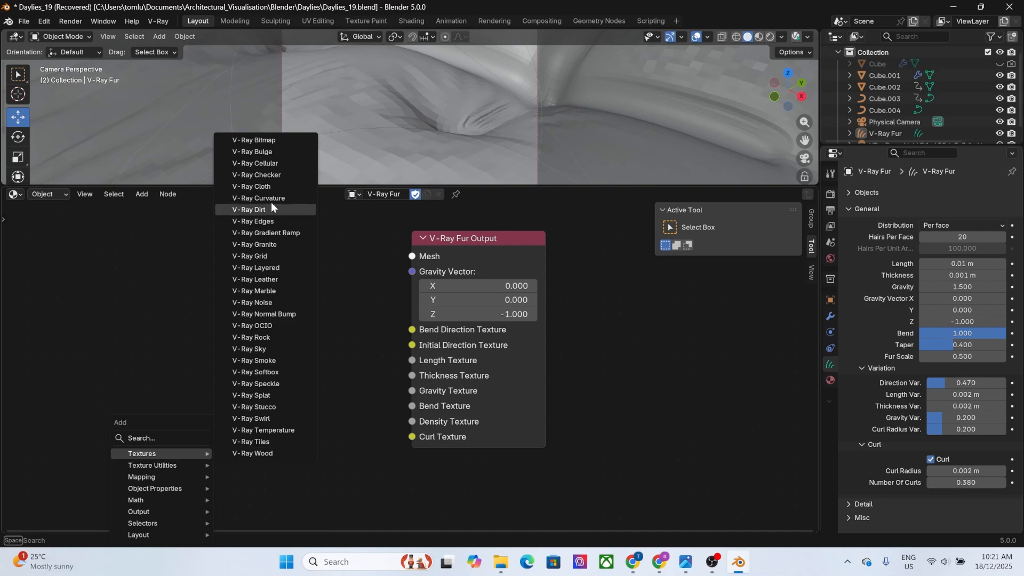
left_click(267, 143)
left_click(118, 273)
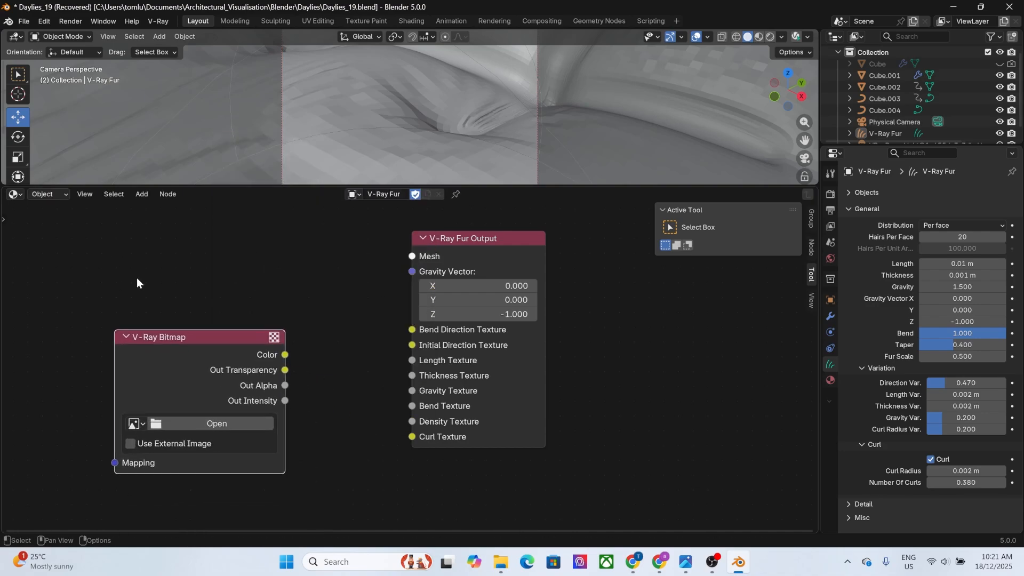
left_click(191, 417)
left_click(70, 376)
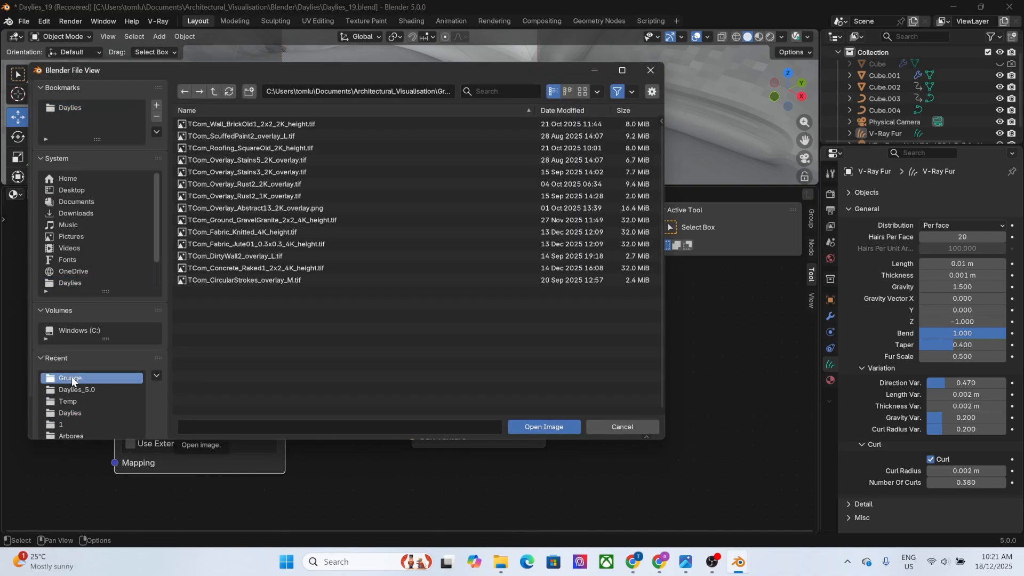
double_click(244, 185)
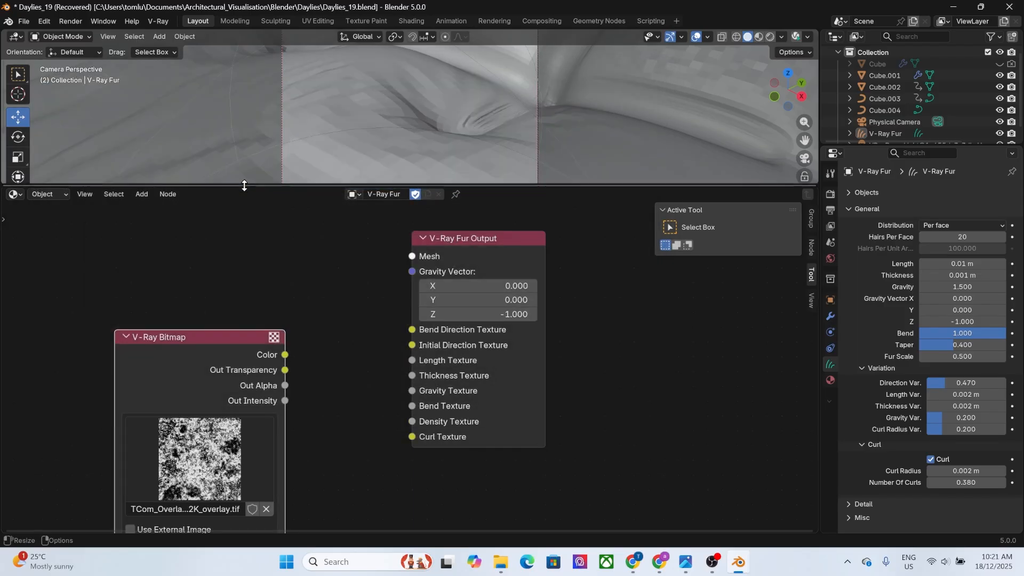
Connect the rust bitmap's Color to the fur output's Curl Texture and place the bitmap node lower to free space above it.
left_click_drag(224, 324, 171, 249)
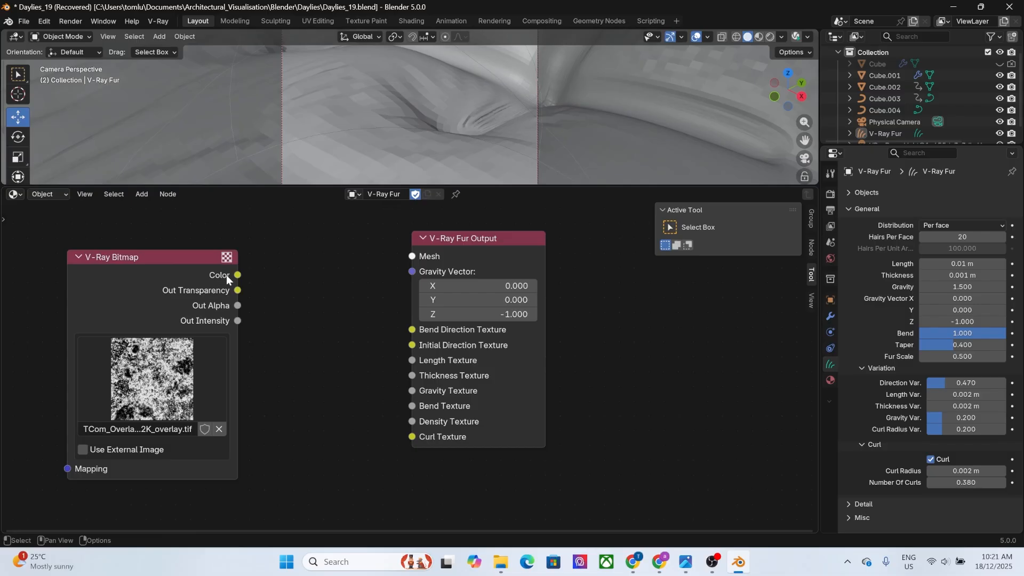
left_click_drag(236, 274, 420, 434)
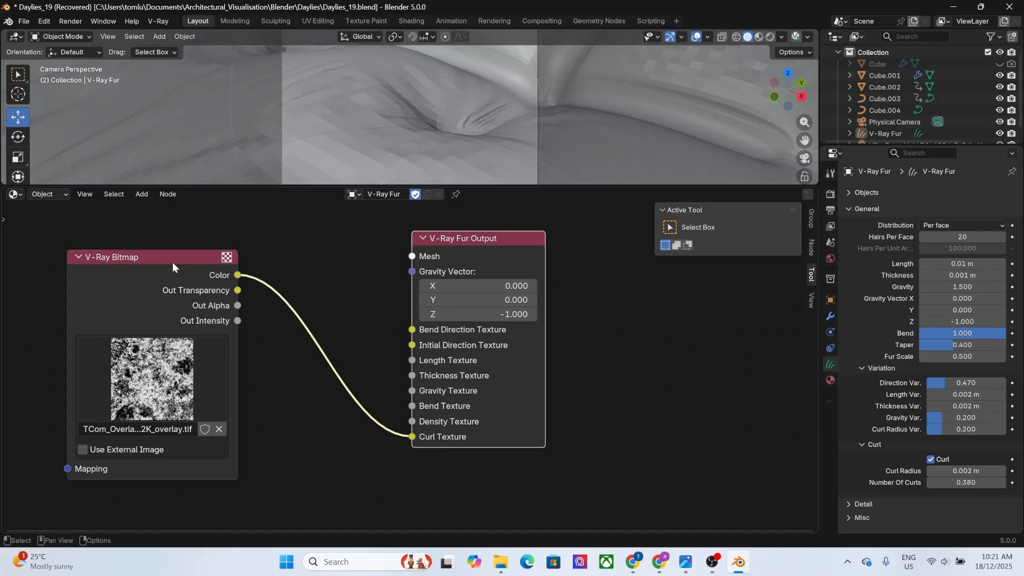
left_click_drag(172, 261, 160, 346)
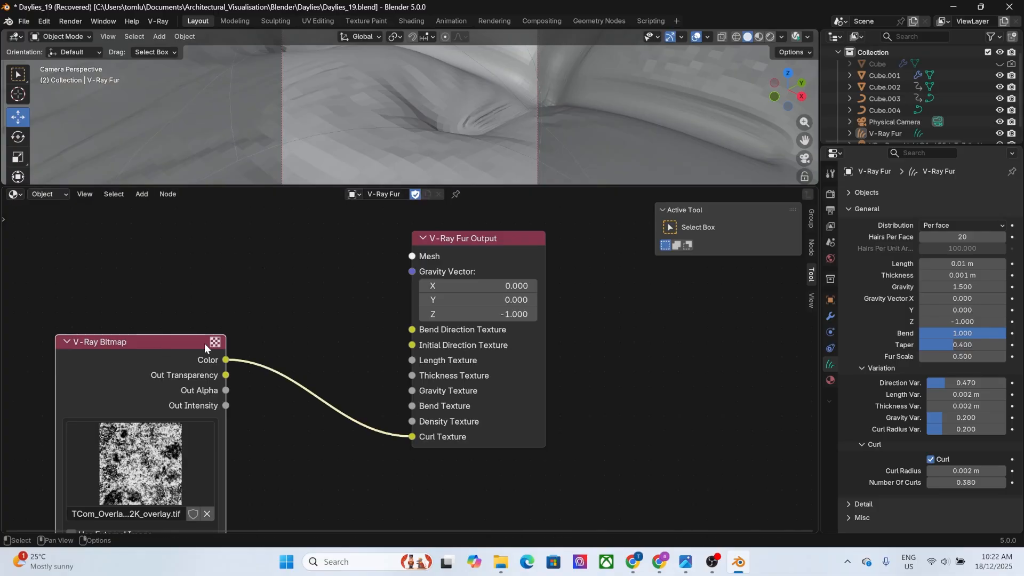
Duplicate the rust bitmap node, place the copy above the original, and connect its Color to the fur output's Thickness Texture.
key("shift+a")
mouse_move(261, 382)
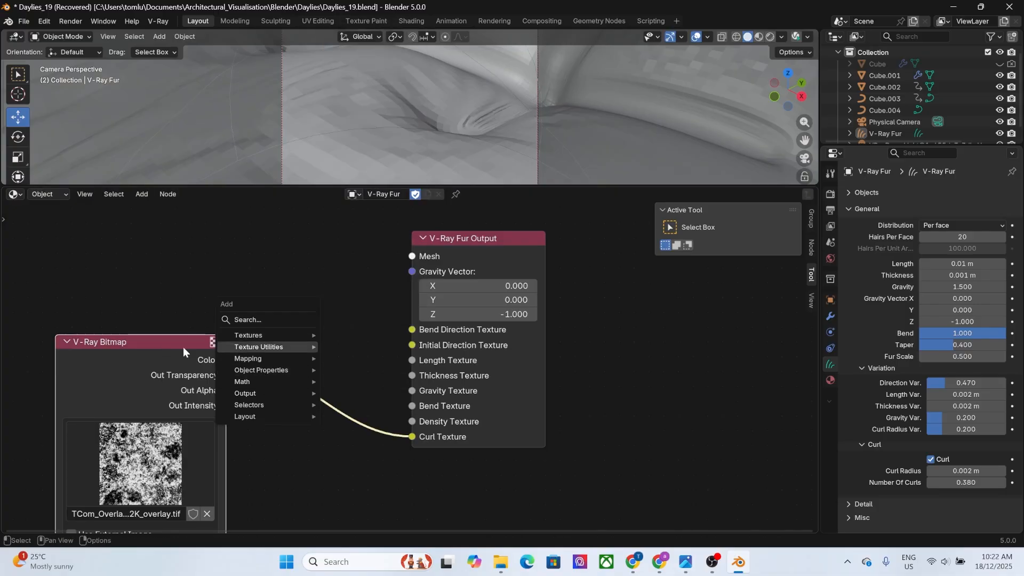
key("shift+d")
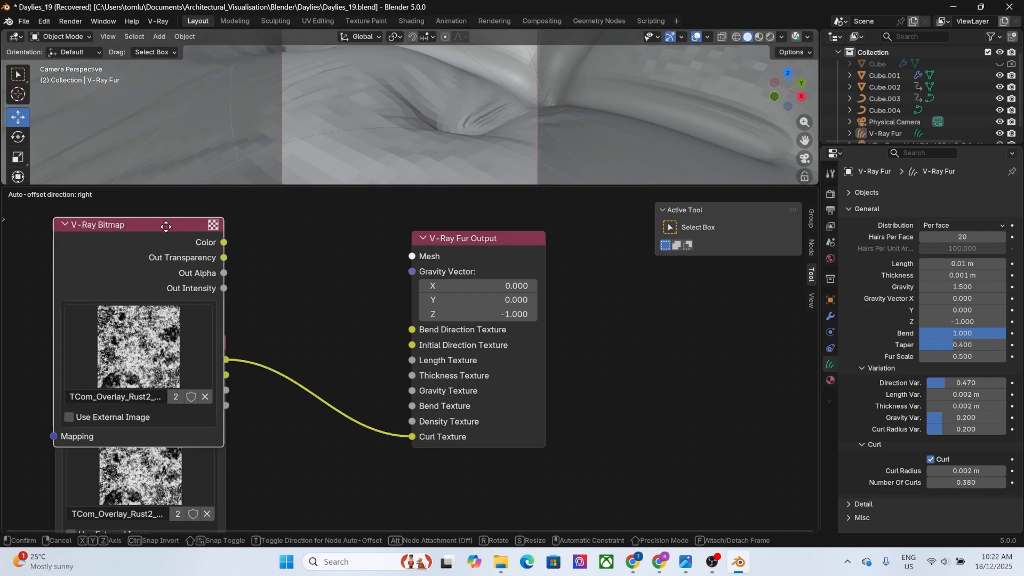
left_click(159, 285)
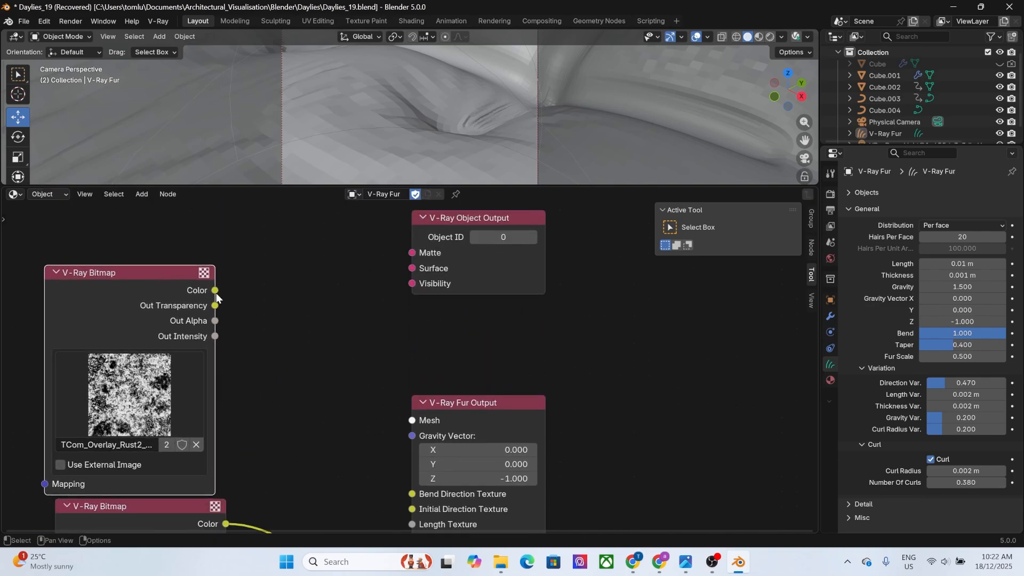
left_click_drag(214, 290, 411, 431)
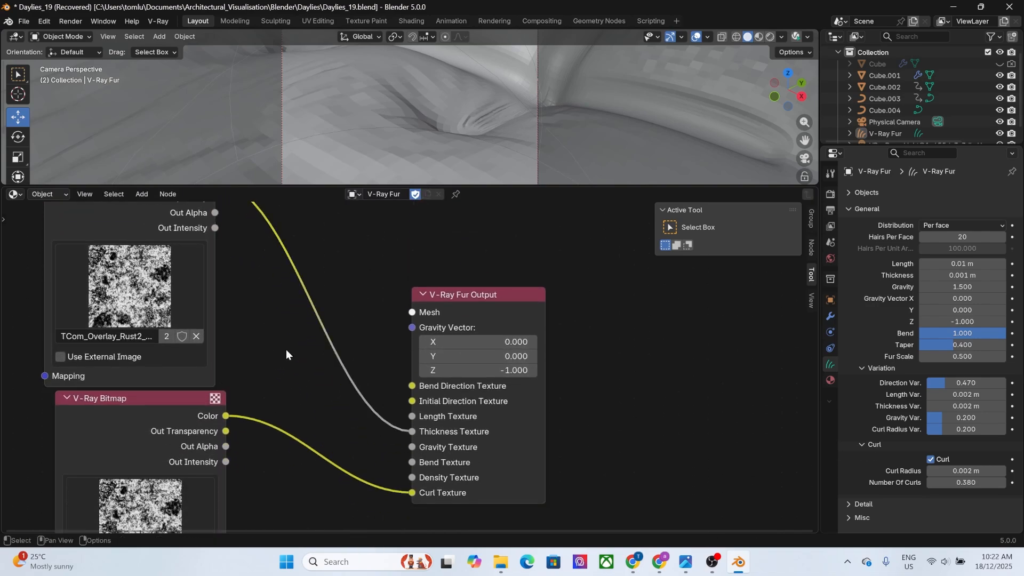
Replace the duplicated bitmap's image with TCom_Overlay_Abstract13_2K_overlay.png from the Grunge folder.
left_click(196, 335)
left_click(157, 244)
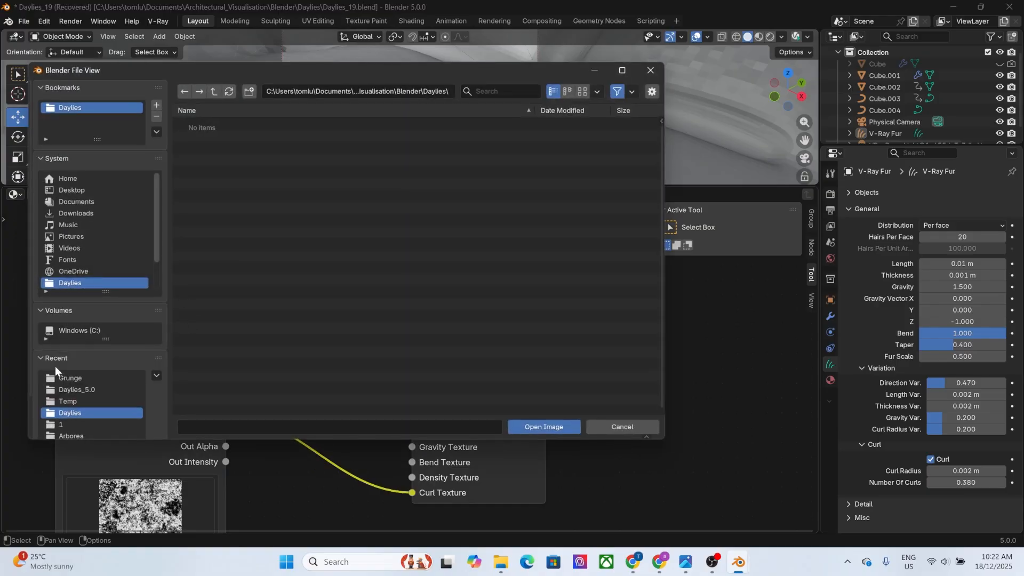
left_click(60, 378)
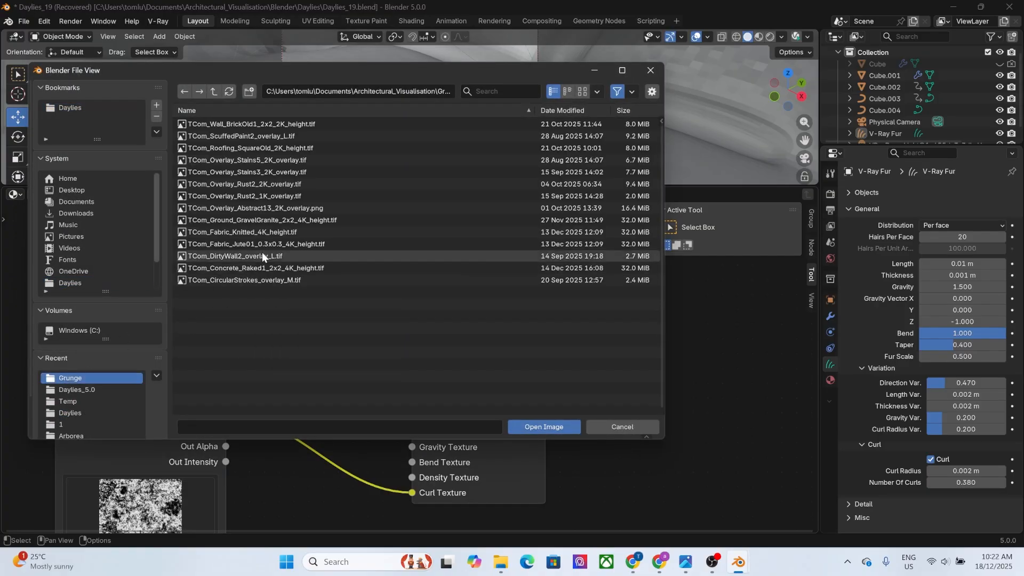
left_click(265, 213)
double_click(265, 213)
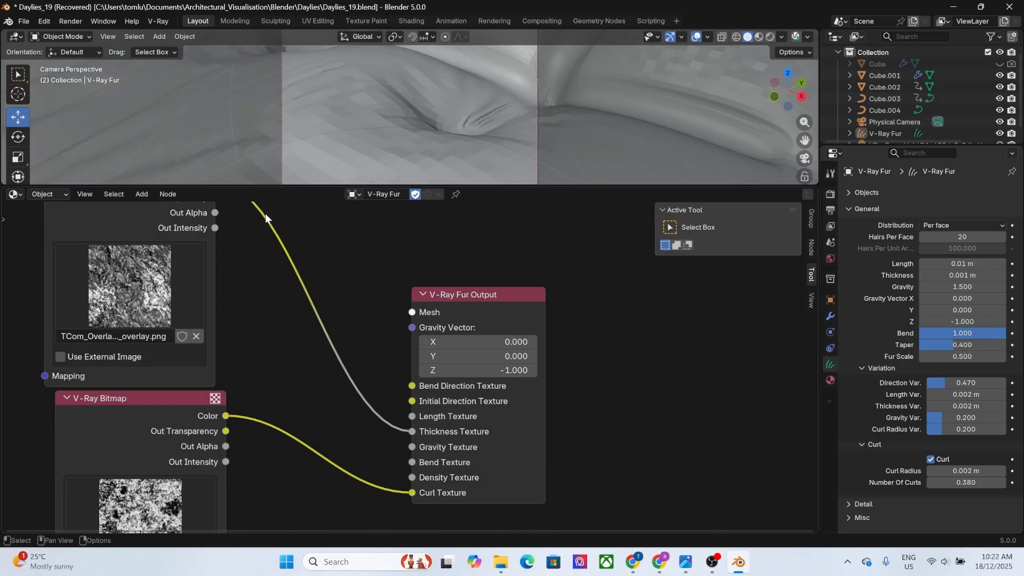
Move the Abstract13 bitmap node slightly upward to separate it from the rust bitmap node below.
scroll(246, 313, "down", 4)
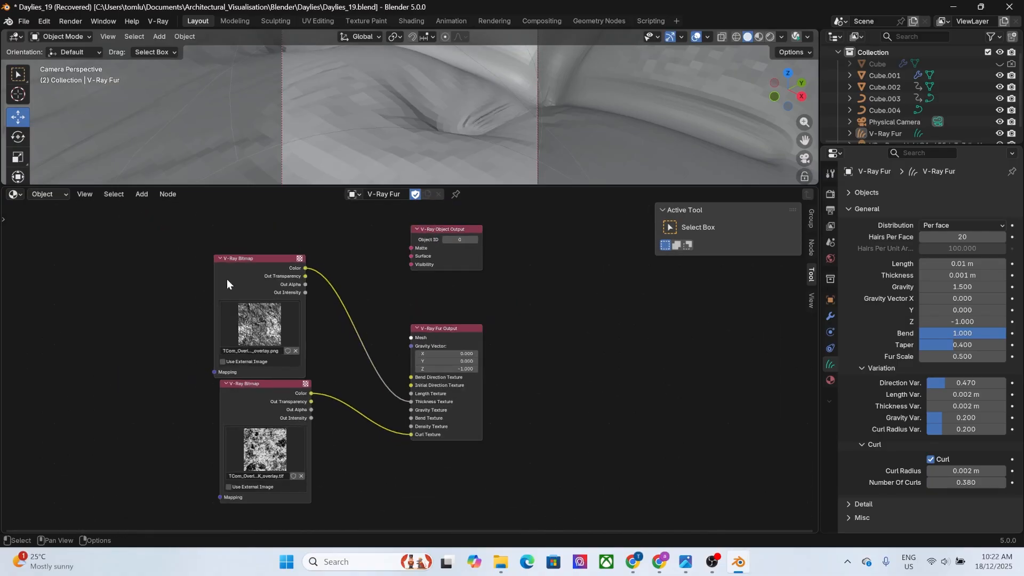
left_click(254, 256)
left_click_drag(254, 256, 255, 251)
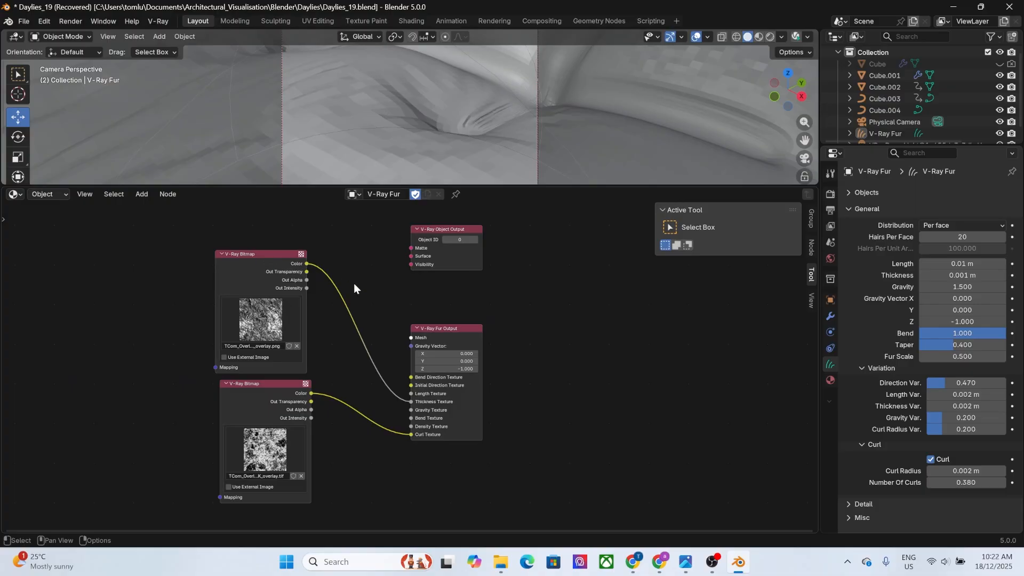
Open the Chaos Cosmos browser and narrow its materials to the Wood category.
left_click(169, 24)
mouse_move(181, 107)
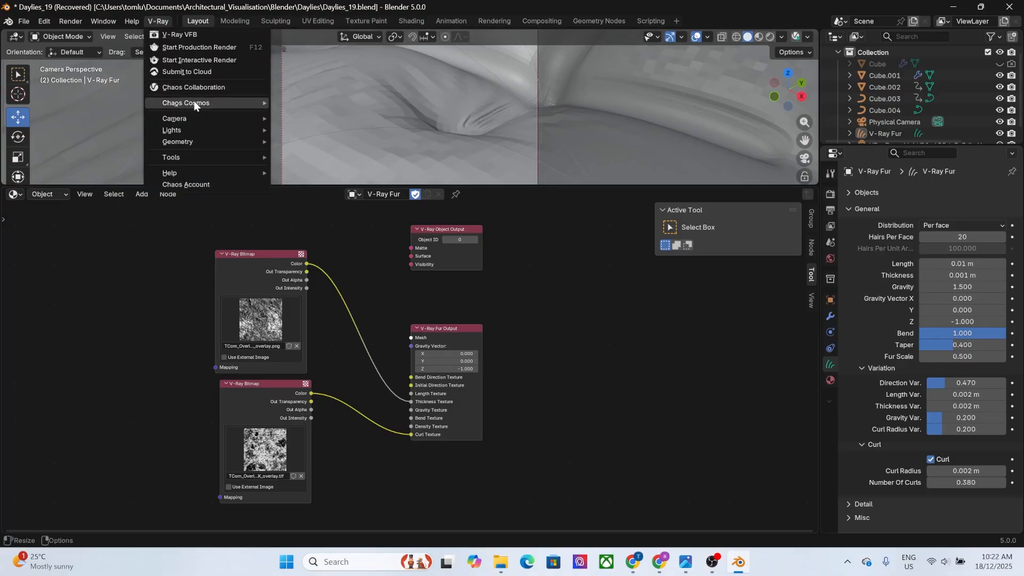
left_click(311, 102)
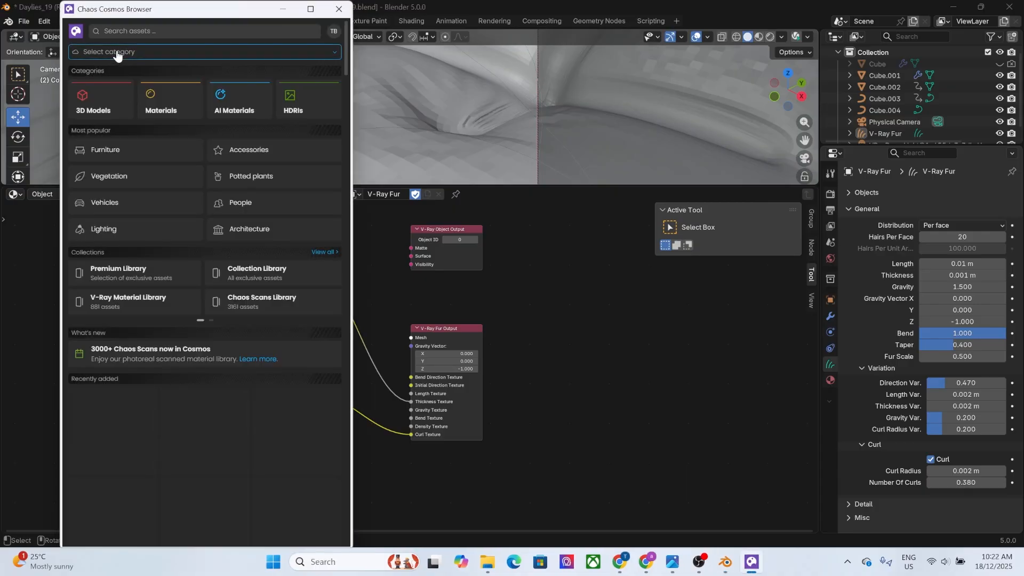
left_click(166, 88)
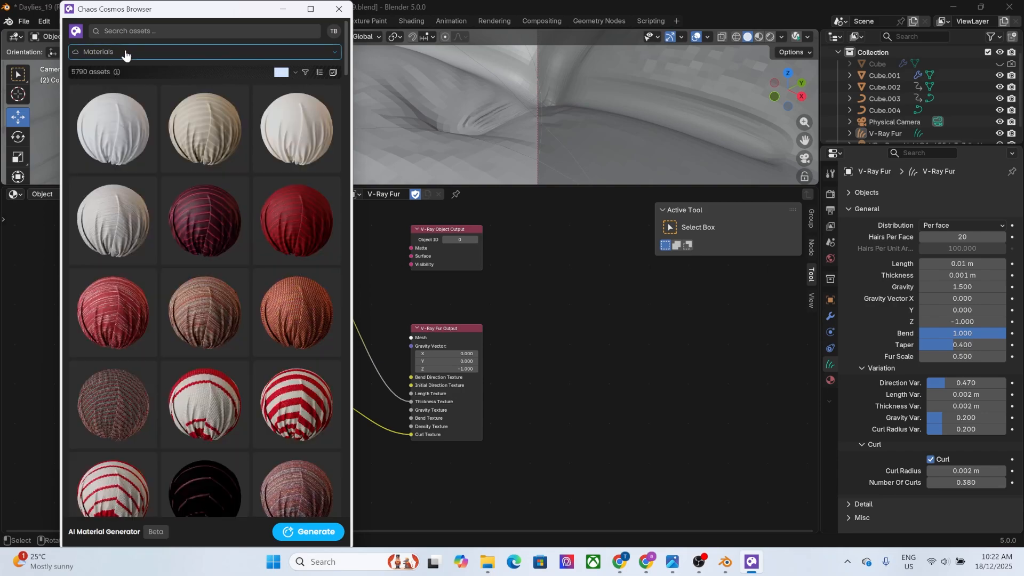
left_click(103, 54)
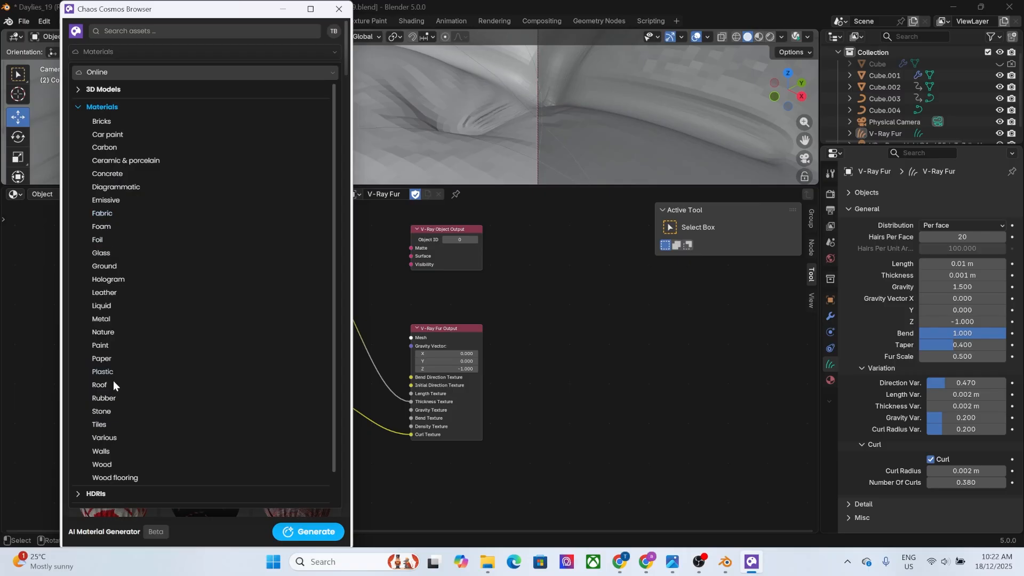
left_click(100, 468)
mouse_move(183, 229)
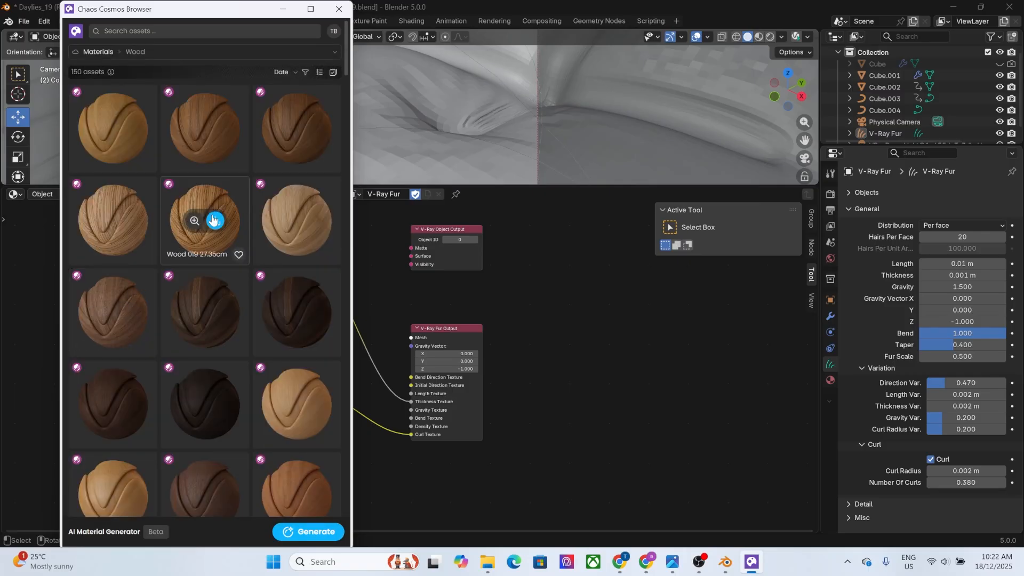
Download the Wood Light 04 100cm material, import it into the scene, and minimize the Cosmos browser.
scroll(230, 210, "down", 1)
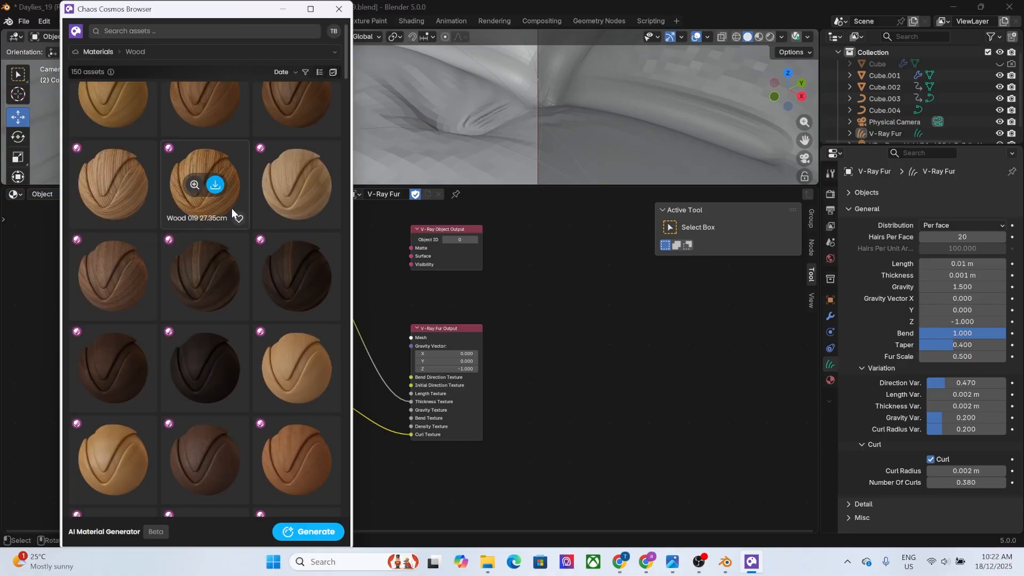
left_click_drag(346, 59, 344, 499)
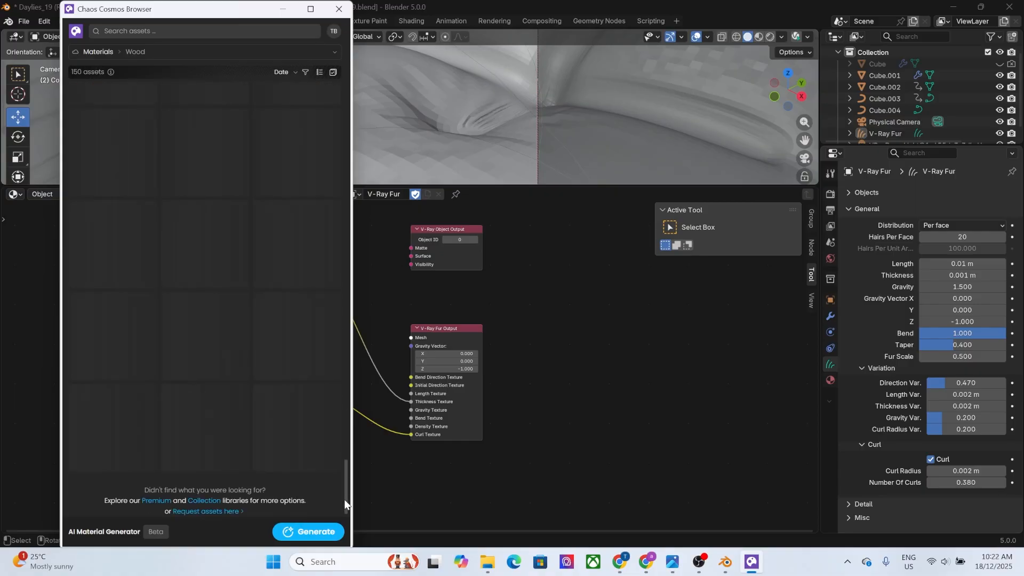
scroll(234, 209, "up", 5)
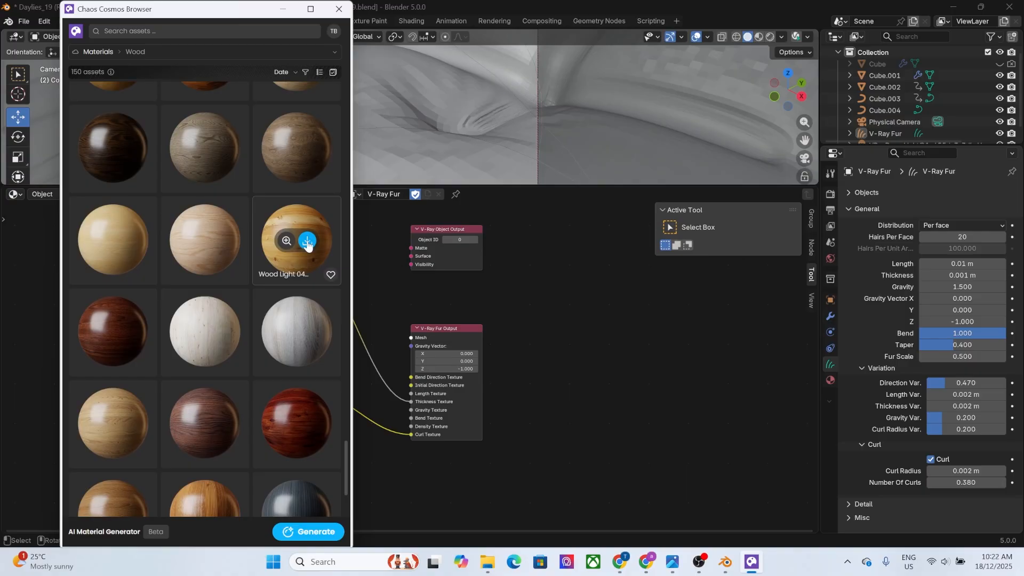
left_click(307, 241)
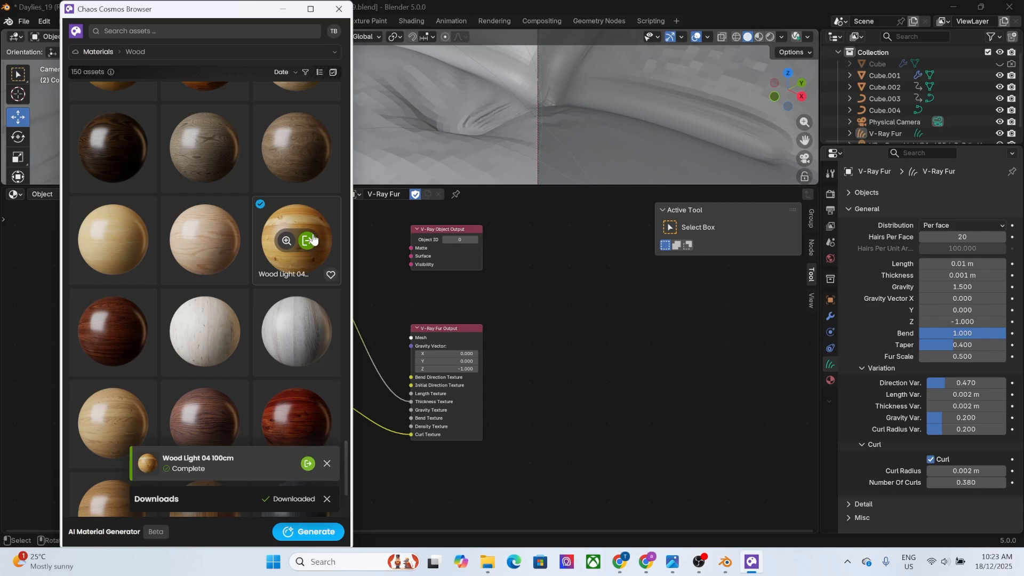
left_click(314, 240)
left_click(283, 9)
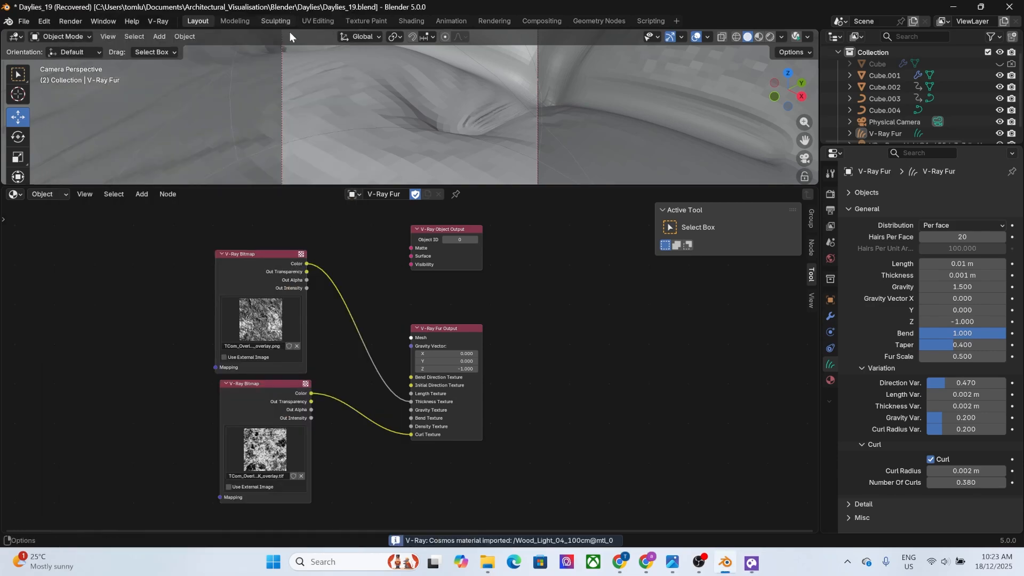
Switch the node editor to shader nodes and check the list of available materials, leaving Sofa_Hair assigned.
left_click(62, 193)
left_click(42, 222)
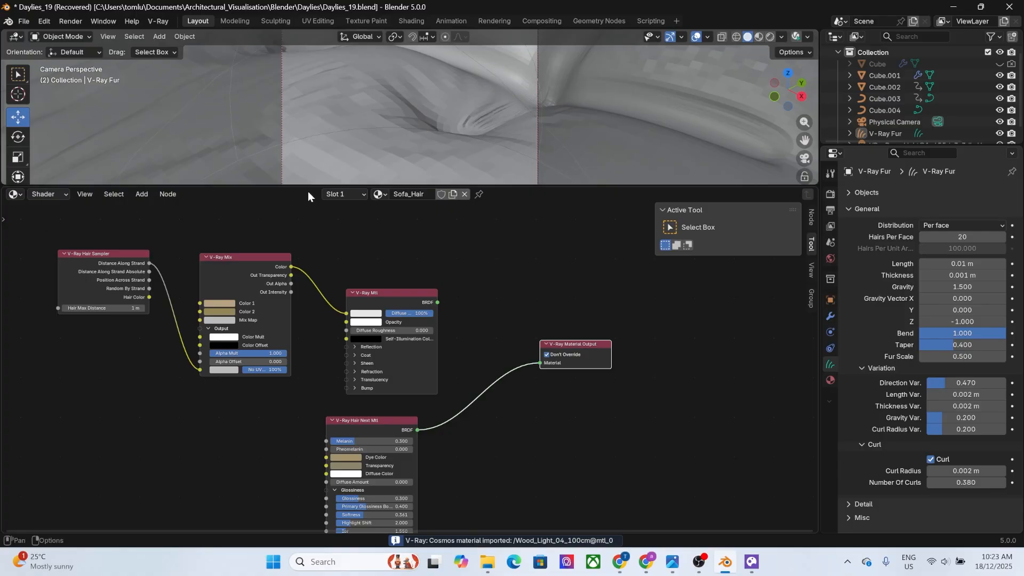
left_click(377, 195)
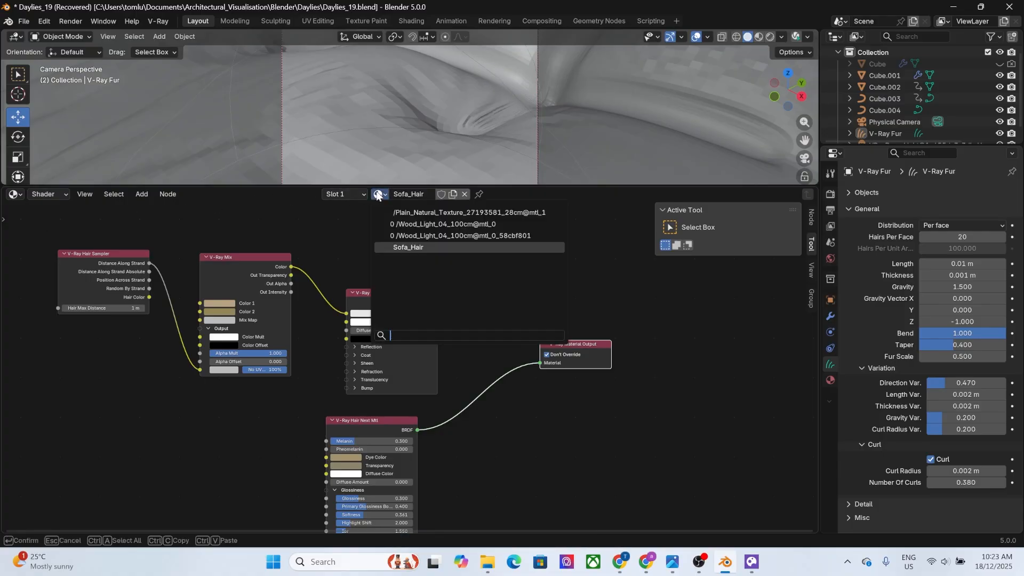
left_click(378, 194)
left_click(379, 193)
left_click(341, 224)
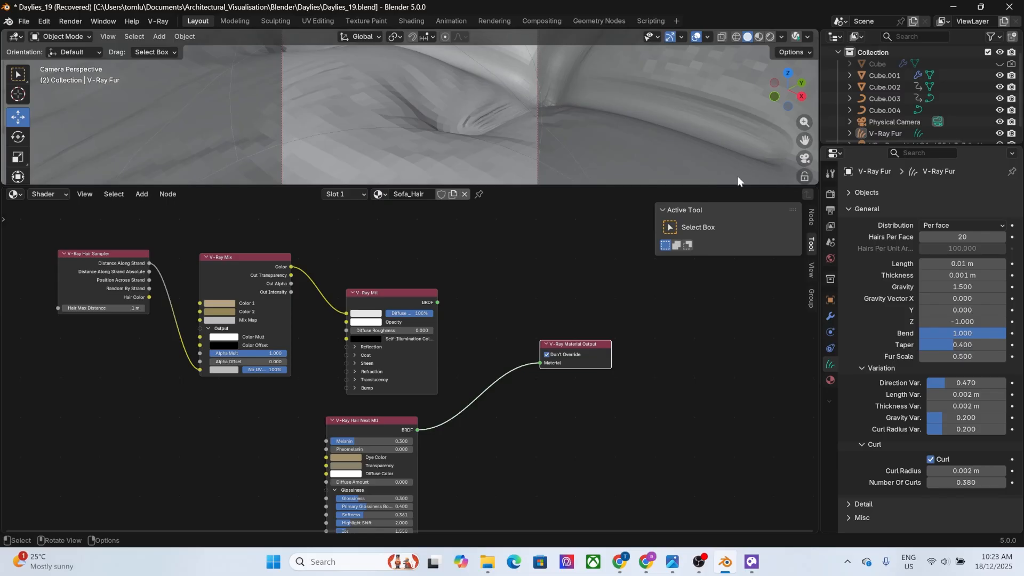
Enlarge the 3D viewport, leave the camera view, and add a 2 m cube at the world origin.
left_click_drag(698, 187, 676, 348)
scroll(660, 208, "down", 5)
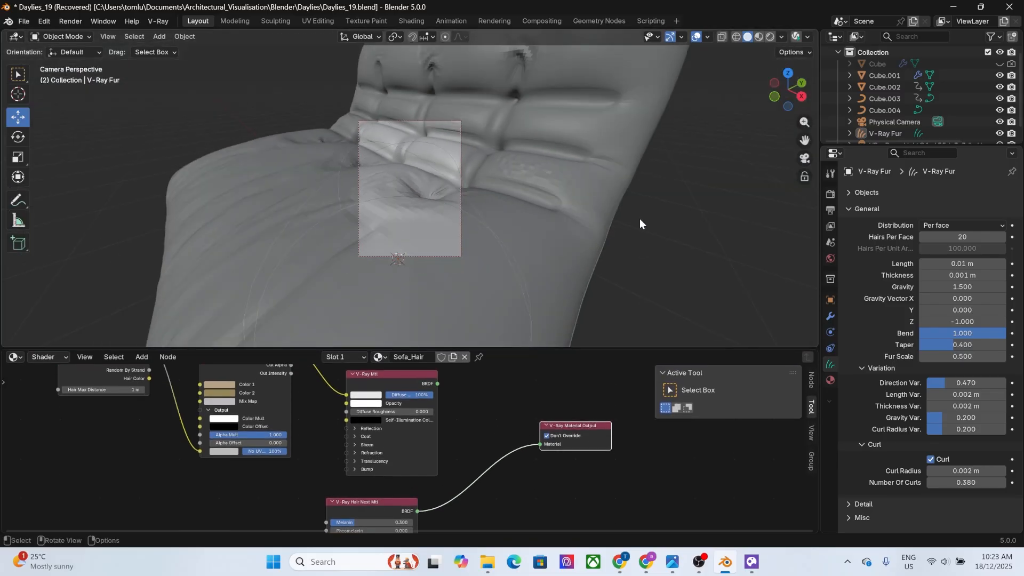
scroll(639, 223, "up", 5)
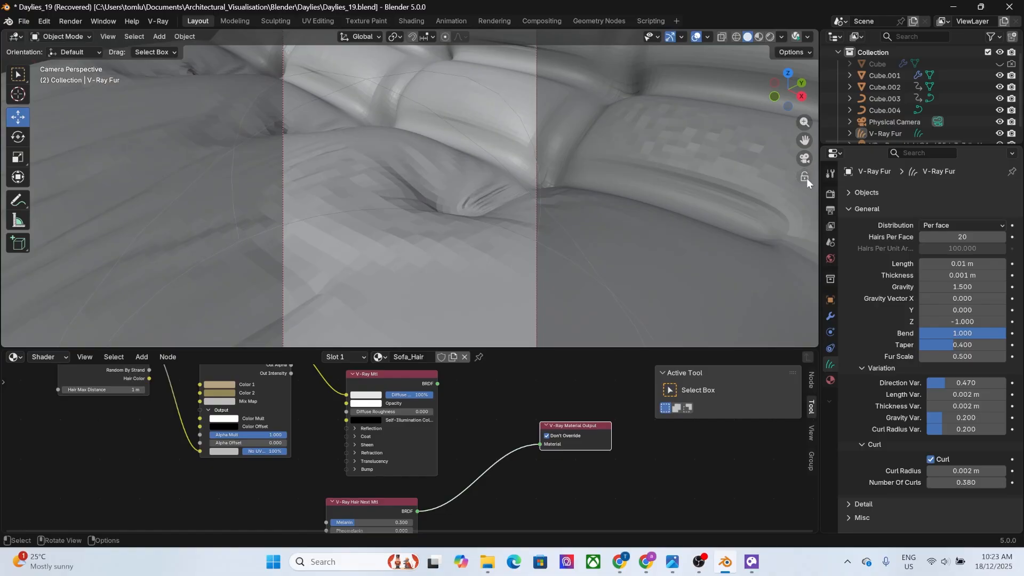
middle_click_drag(736, 174, 709, 180)
scroll(704, 184, "down", 7)
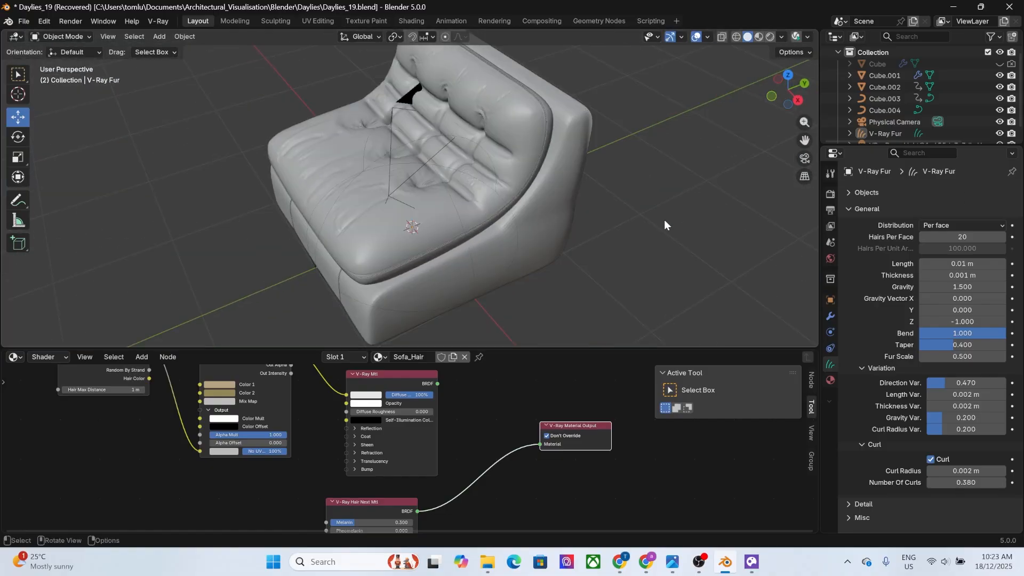
scroll(542, 200, "down", 3)
scroll(524, 227, "down", 3)
key("shift+a")
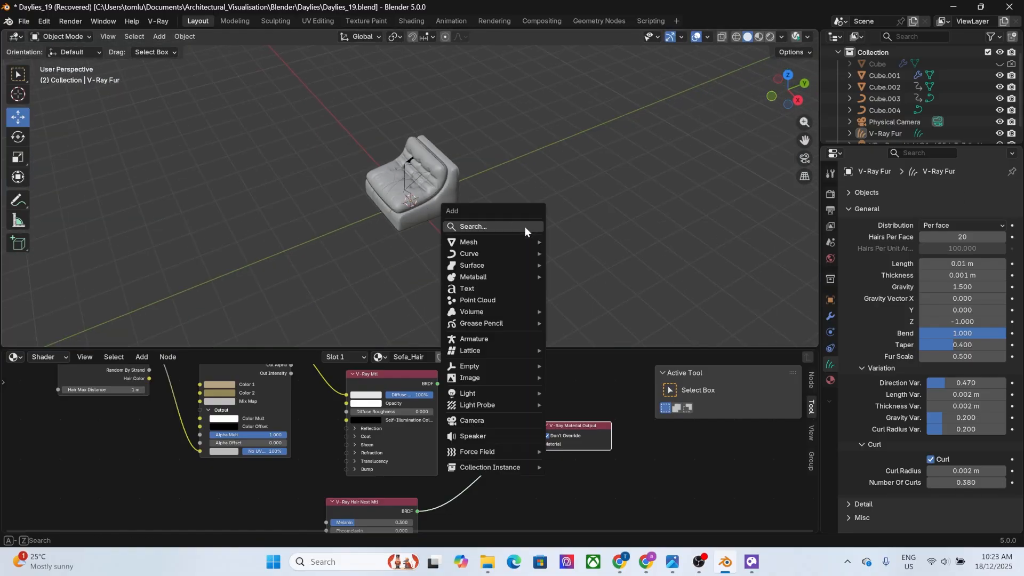
mouse_move(516, 242)
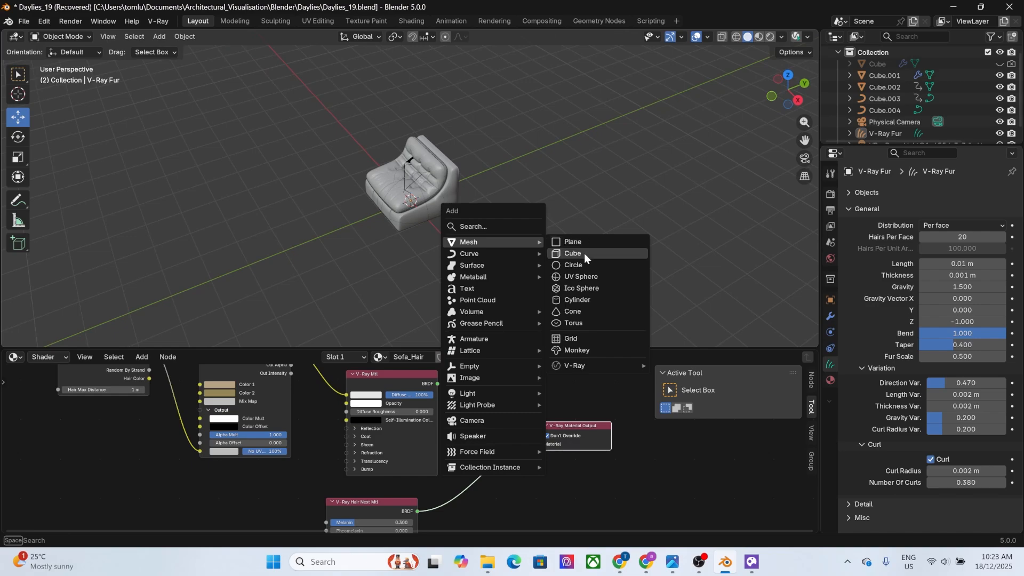
left_click(584, 254)
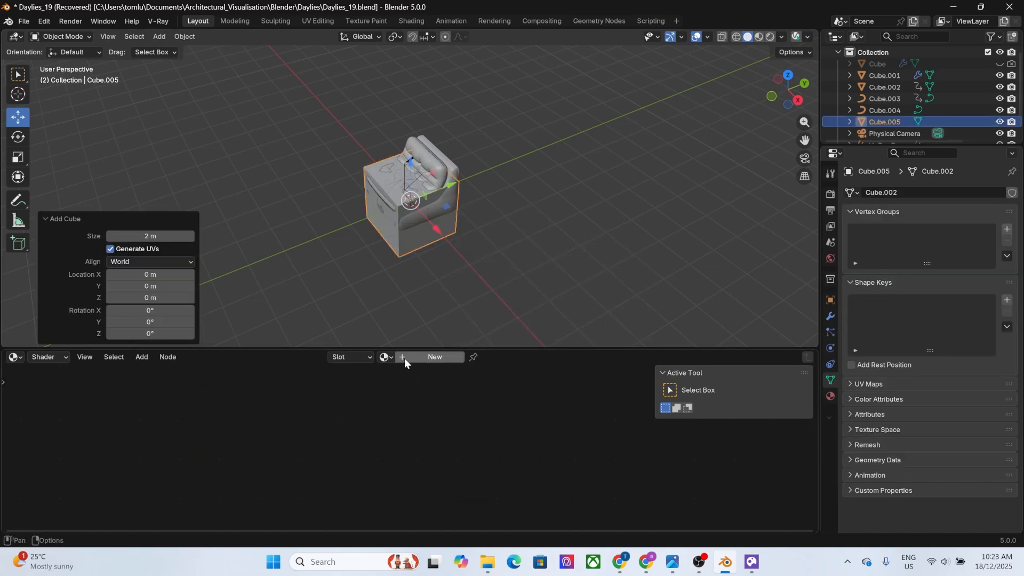
Assign the /Wood_Light_04_100cm@mtl_0 material to the cube and copy its UVW Gen Channel node.
left_click(383, 357)
left_click(403, 387)
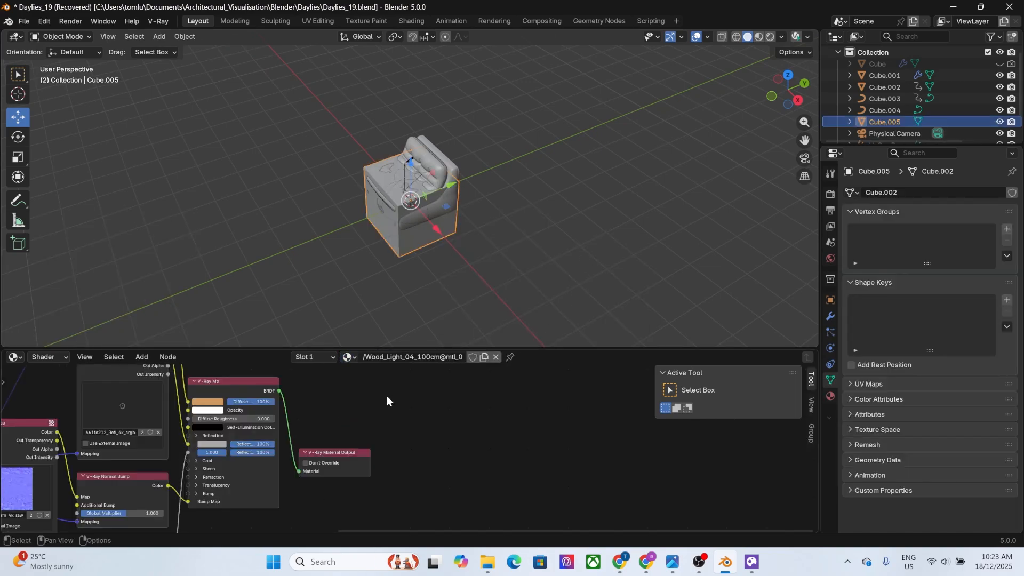
middle_click_drag(338, 429, 711, 426)
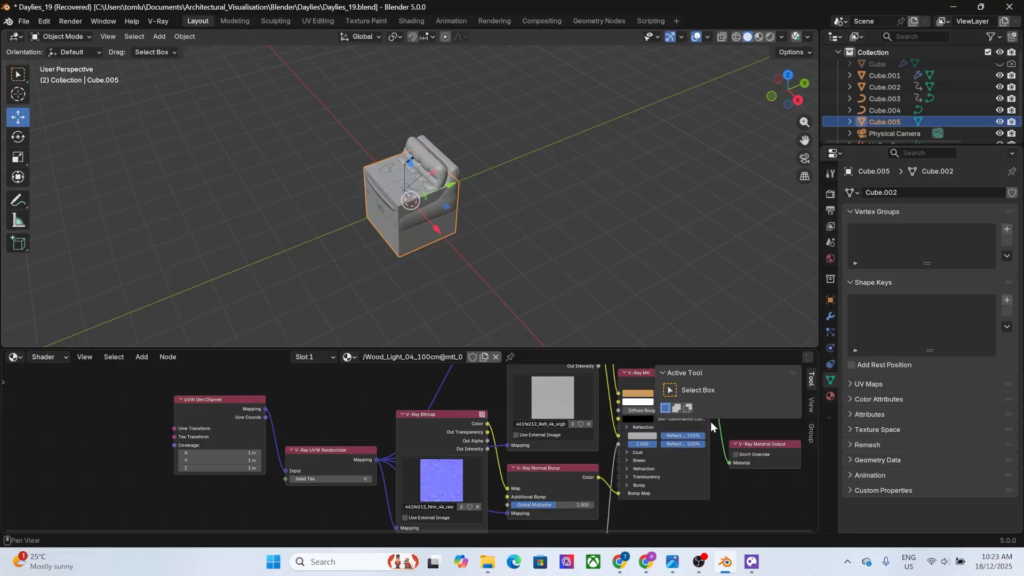
left_click(231, 405)
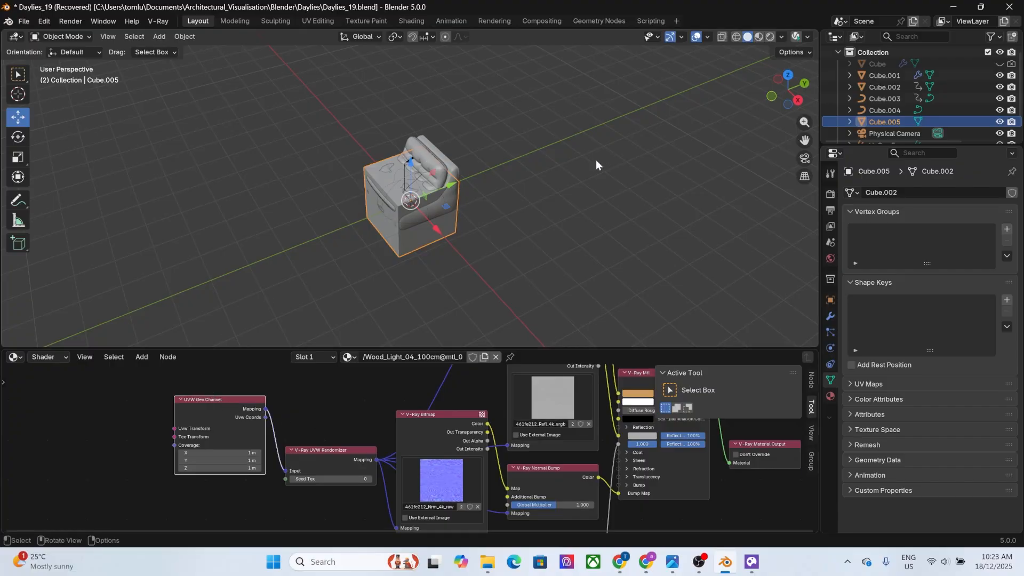
Delete the temporary cube and return to the camera view of the chair.
key("Delete")
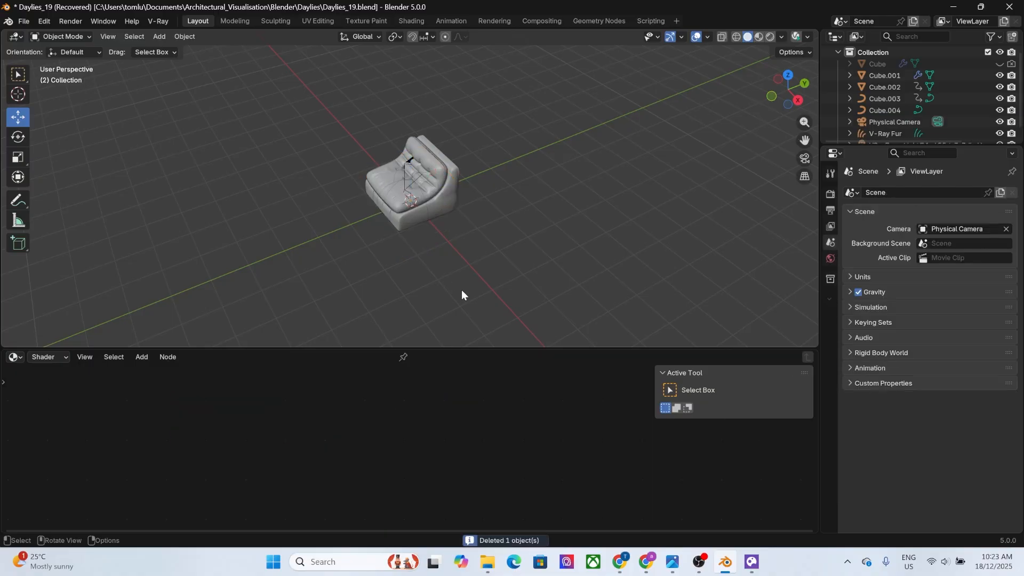
left_click(804, 158)
left_click(427, 216)
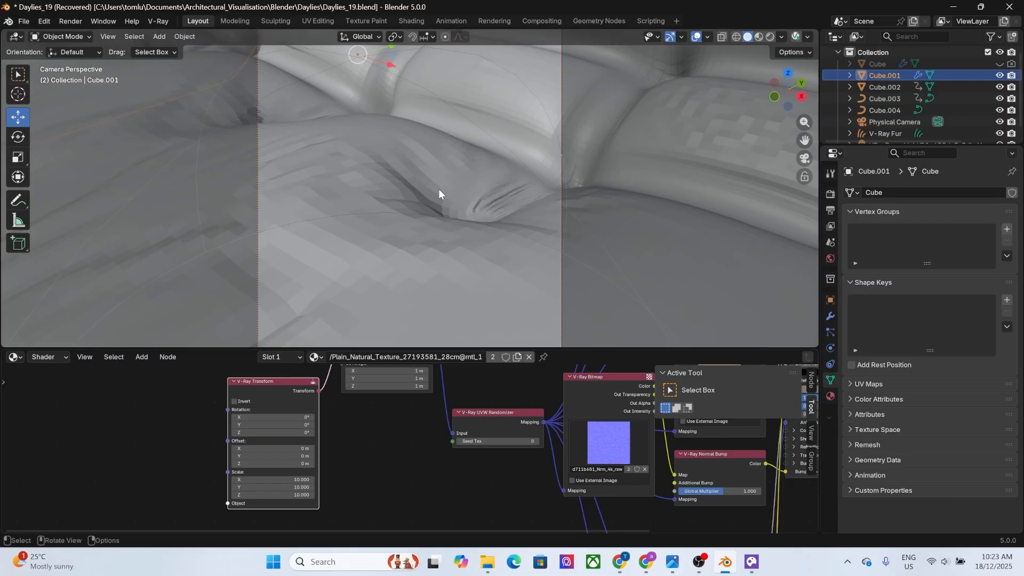
Paste the UVW Gen Channel node into the V-Ray Fur object's node tree and connect its Mapping to the Abstract13 bitmap's Mapping.
left_click(870, 134)
left_click(53, 356)
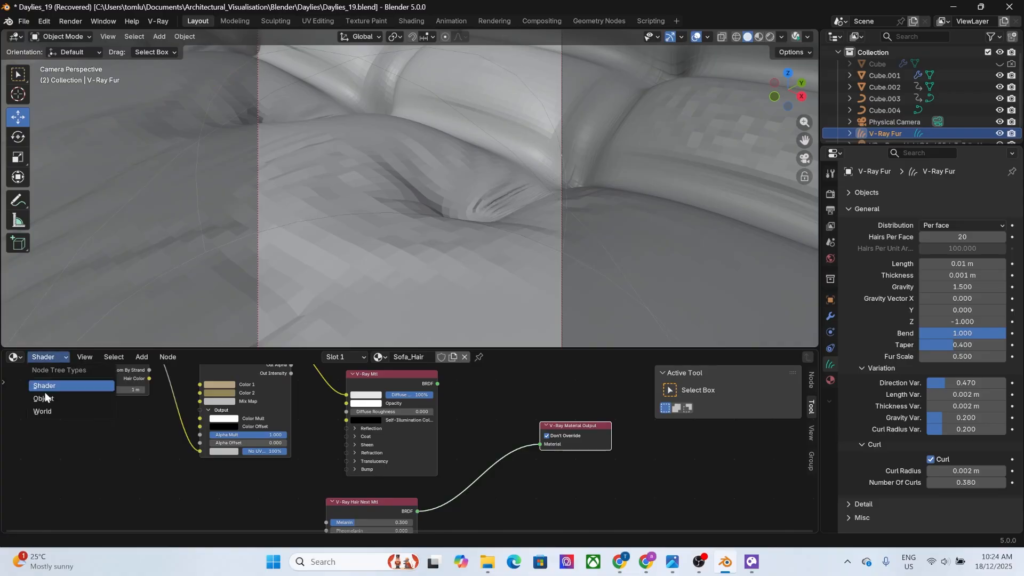
left_click(41, 401)
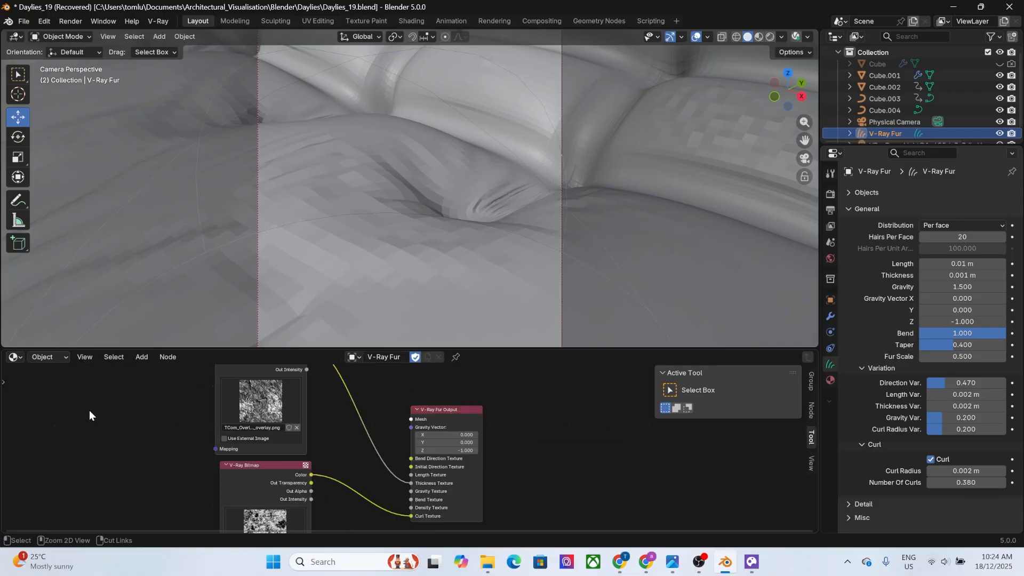
key("ctrl+v")
middle_click_drag(176, 459, 198, 464)
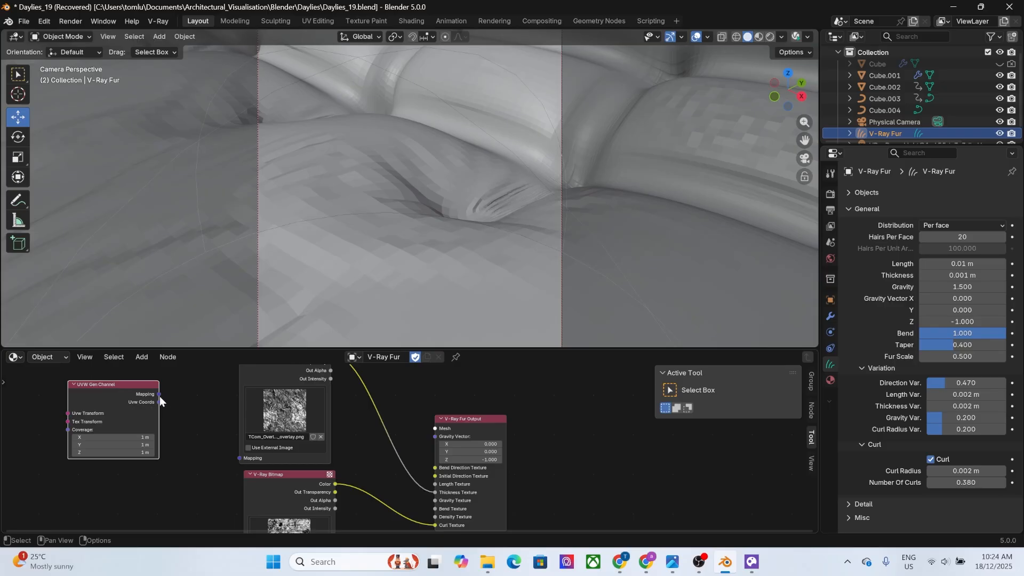
left_click_drag(158, 394, 238, 459)
Add a V-Ray Transform node before the UVW Gen Channel and connect its Transform to Uvw Transform.
middle_click_drag(8, 486, 261, 484)
key("shift+a")
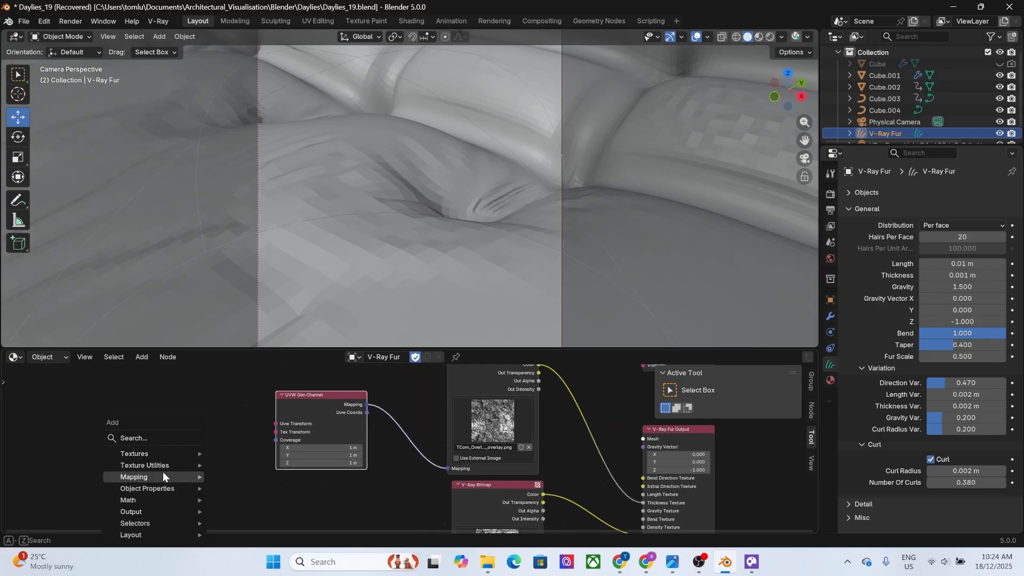
mouse_move(142, 490)
left_click(248, 501)
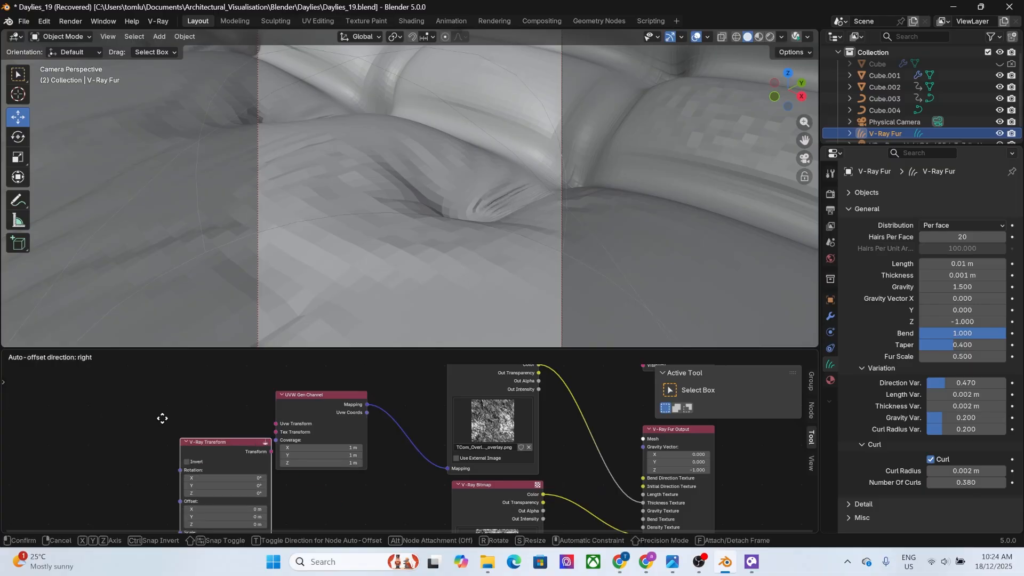
left_click(120, 385)
left_click_drag(208, 395, 276, 425)
middle_click_drag(225, 491, 216, 469)
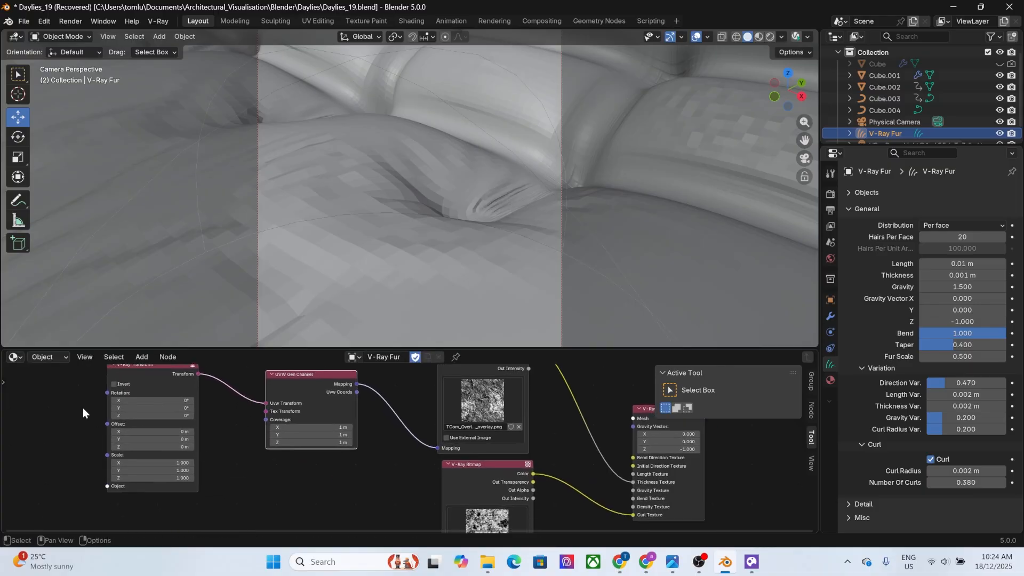
Try changing the UVW Gen Channel's X coverage and set it back to 1 m.
left_click_drag(68, 397, 291, 427)
left_click_drag(309, 427, 313, 427)
left_click(187, 379)
left_click(324, 427)
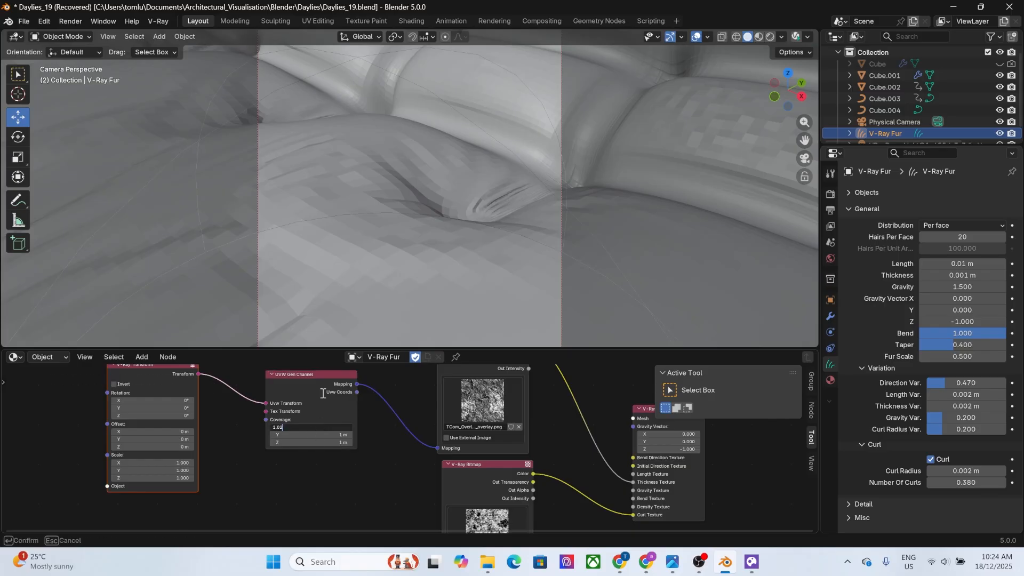
type("1")
key("Return")
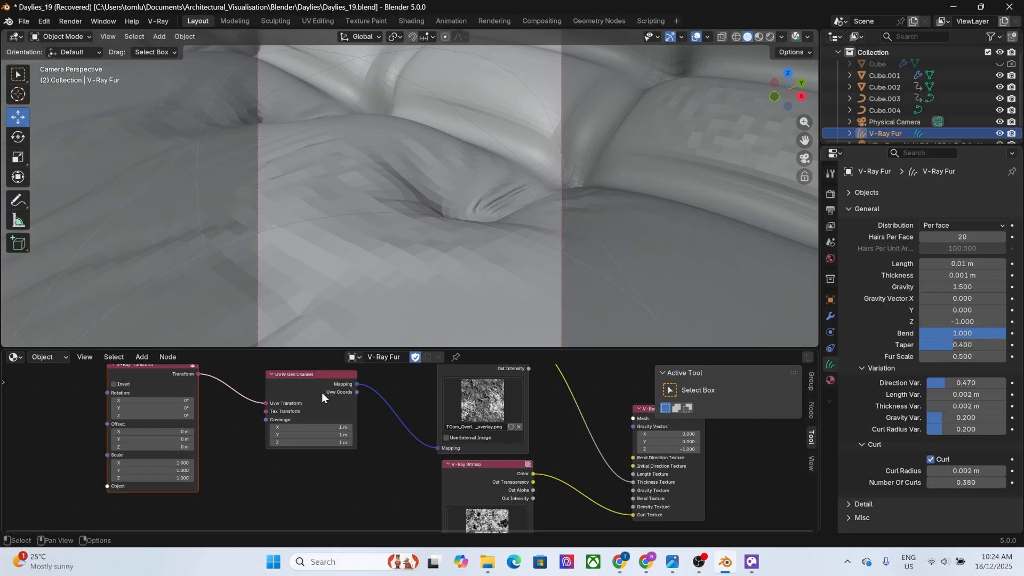
Duplicate the V-Ray Transform and UVW Gen Channel pair and connect the copy to the lower V-Ray Bitmap's Mapping.
key("Home")
left_click_drag(118, 378, 396, 400)
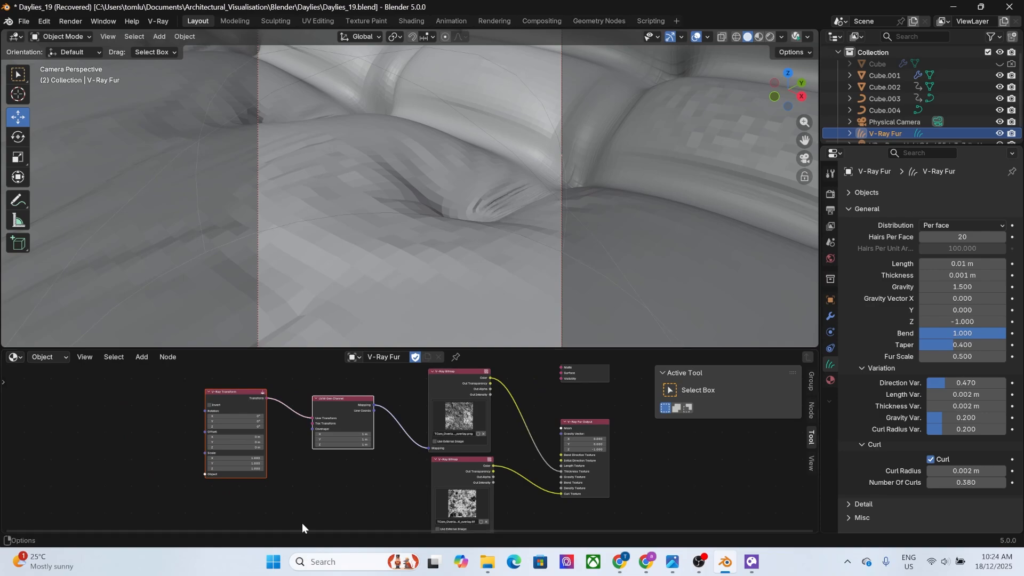
key("ctrl+v")
middle_click_drag(318, 471, 240, 424)
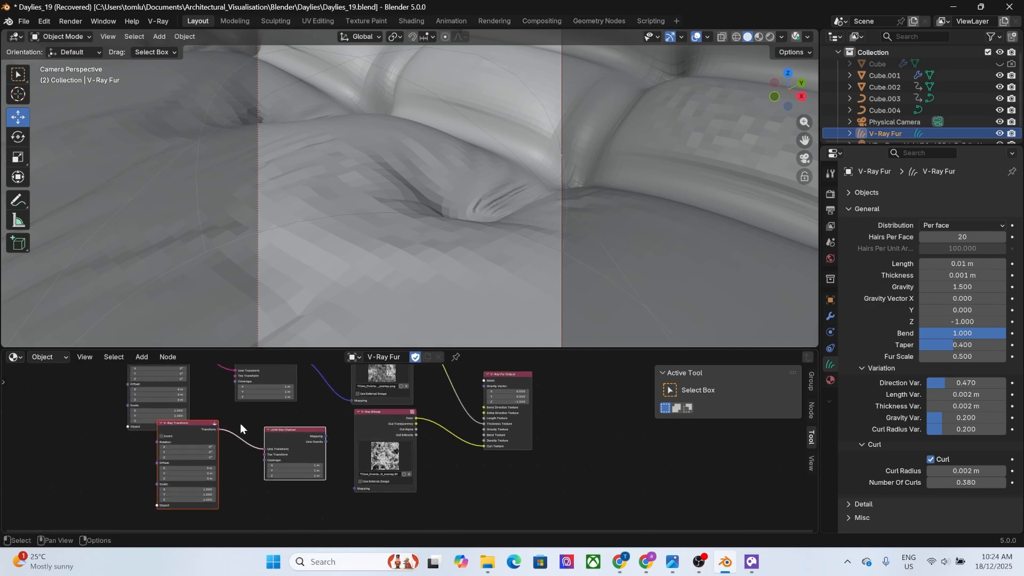
left_click_drag(285, 430, 351, 488)
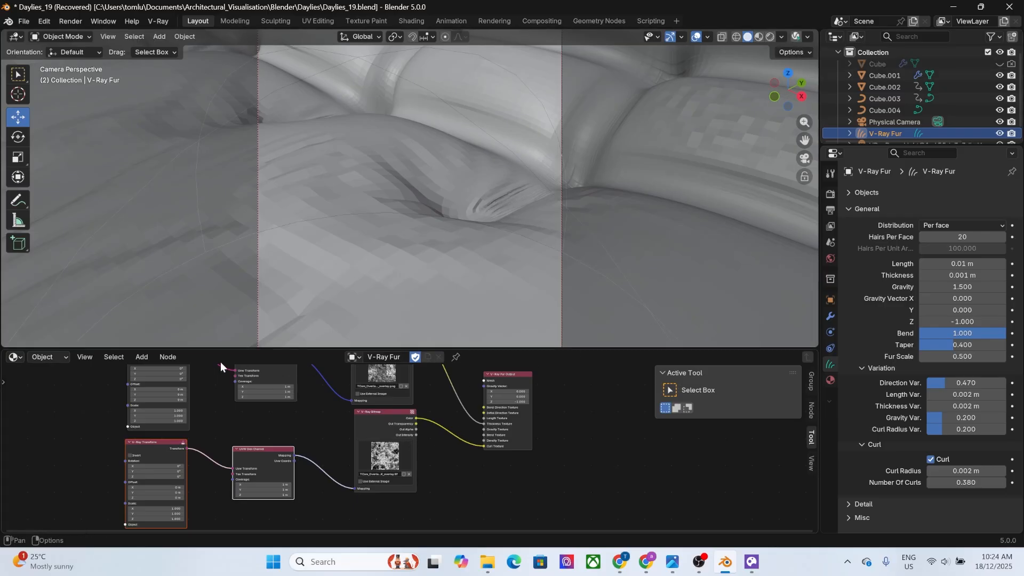
In the Sofa_Hair shader tree, connect the V-Ray Mtl's BRDF to the material output and disconnect the V-Ray Mix from its Diffuse Color.
left_click(63, 359)
left_click(56, 383)
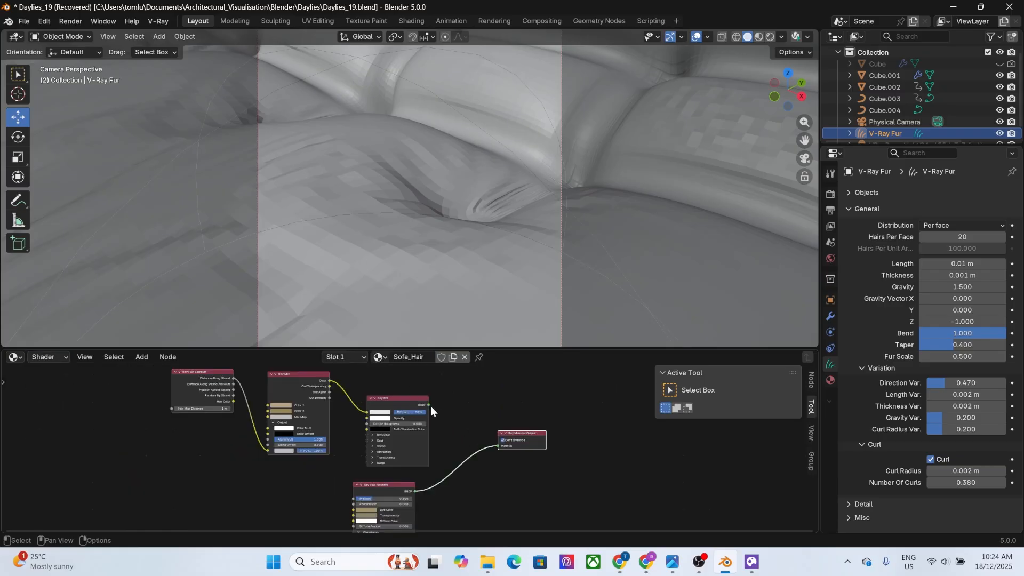
left_click_drag(429, 405, 504, 445)
left_click_drag(368, 414, 353, 420)
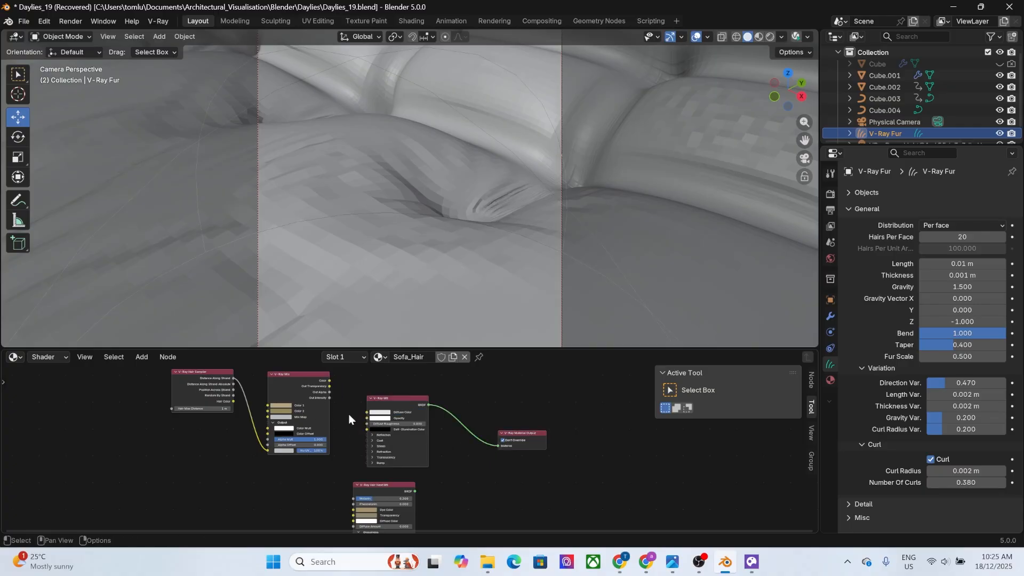
Start the V-Ray interactive render and switch the node editor back to the V-Ray Fur object's tree.
left_click(795, 37)
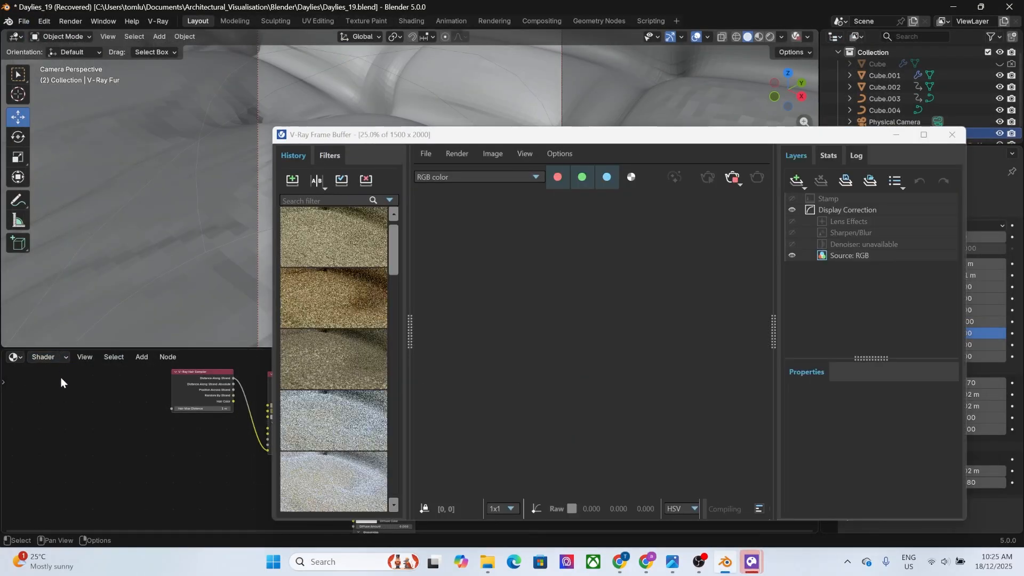
left_click(61, 358)
left_click(54, 393)
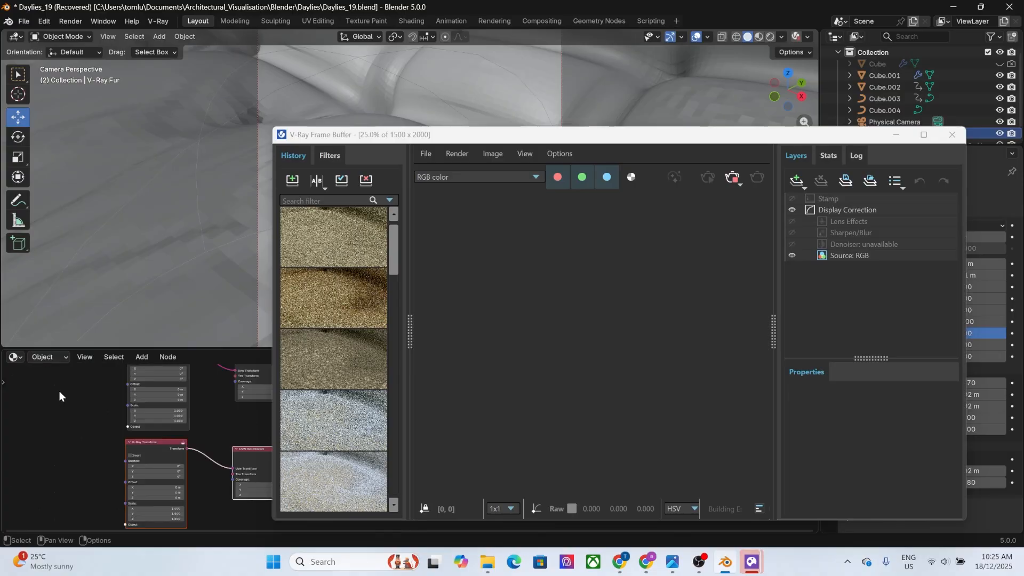
left_click_drag(538, 135, 320, 49)
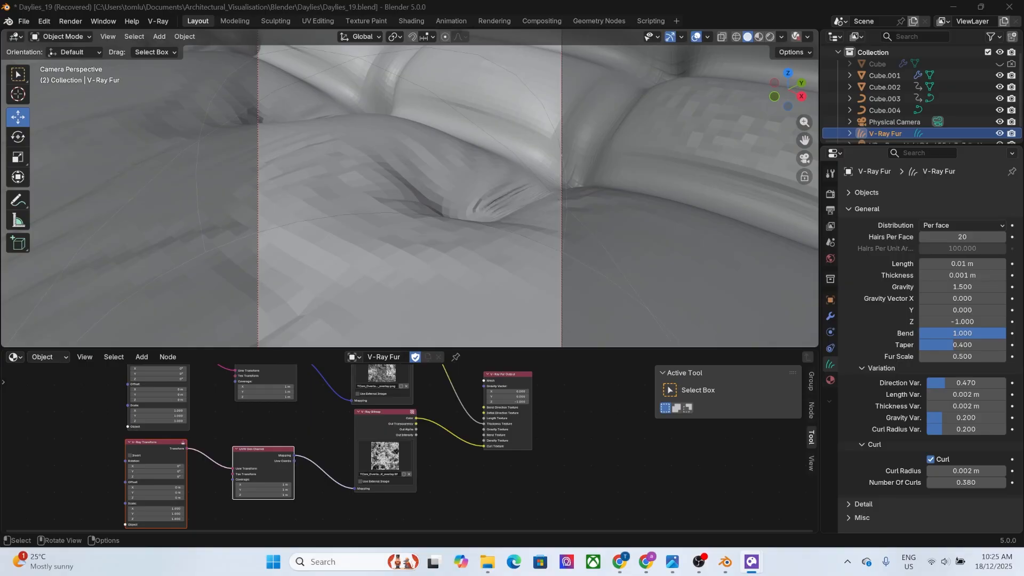
Examine the bitmap-driven fur on the cushion in the maximized V-Ray Frame Buffer, then move the buffer out of the way.
left_click_drag(525, 1, 510, 119)
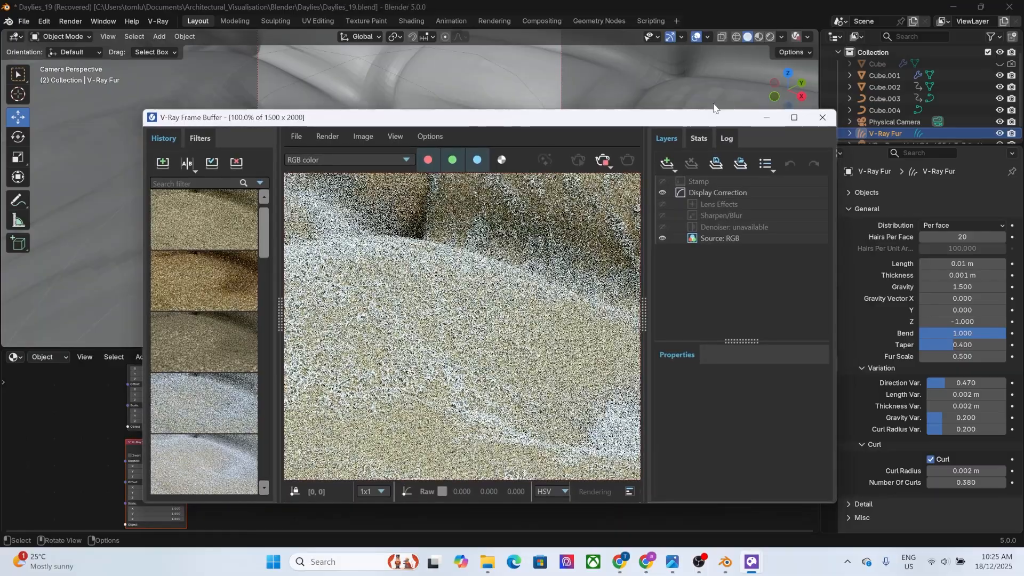
left_click(800, 117)
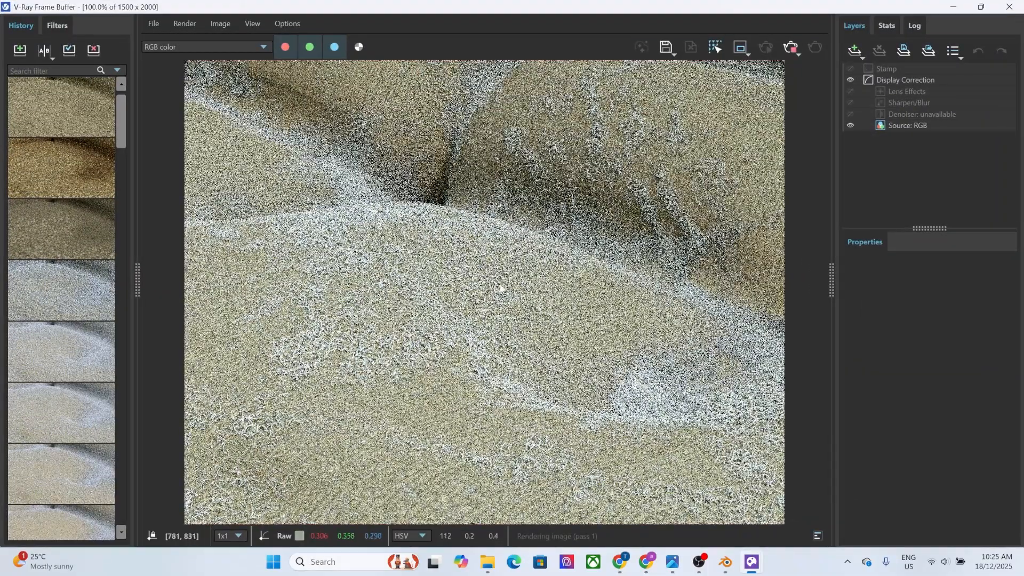
scroll(535, 336, "down", 2)
scroll(529, 348, "up", 2)
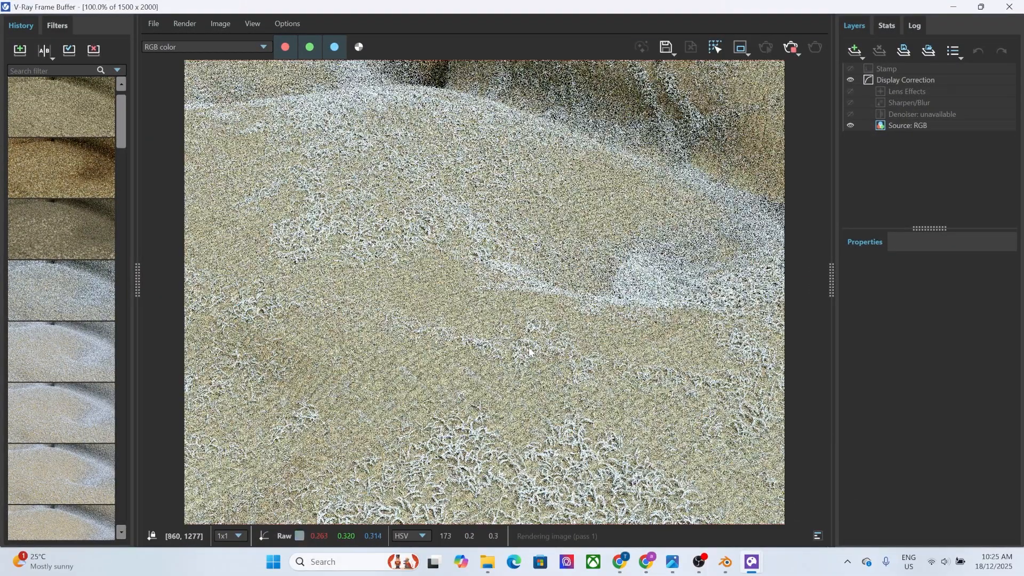
scroll(401, 392, "up", 1)
scroll(401, 389, "down", 2)
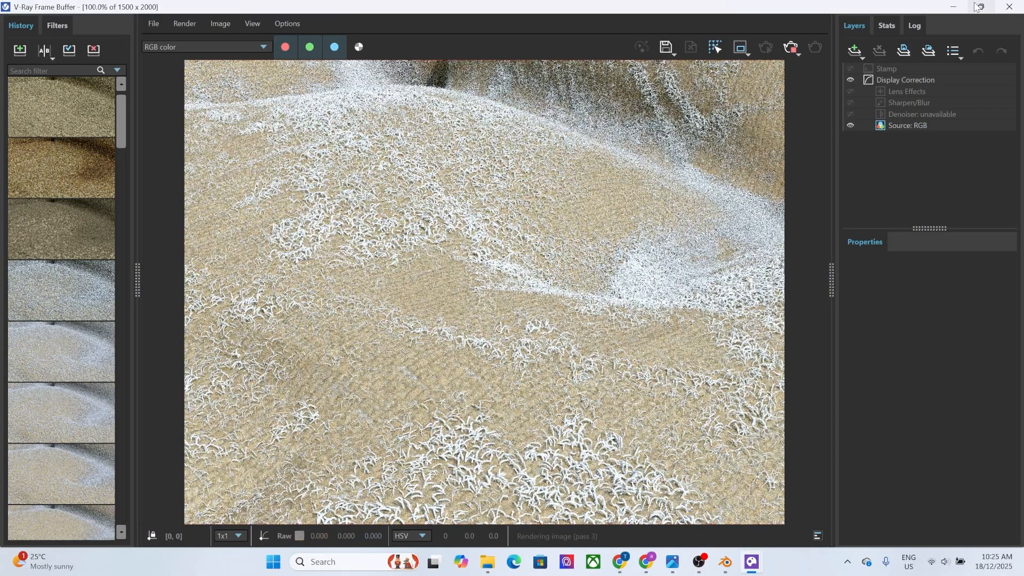
mouse_move(978, 7)
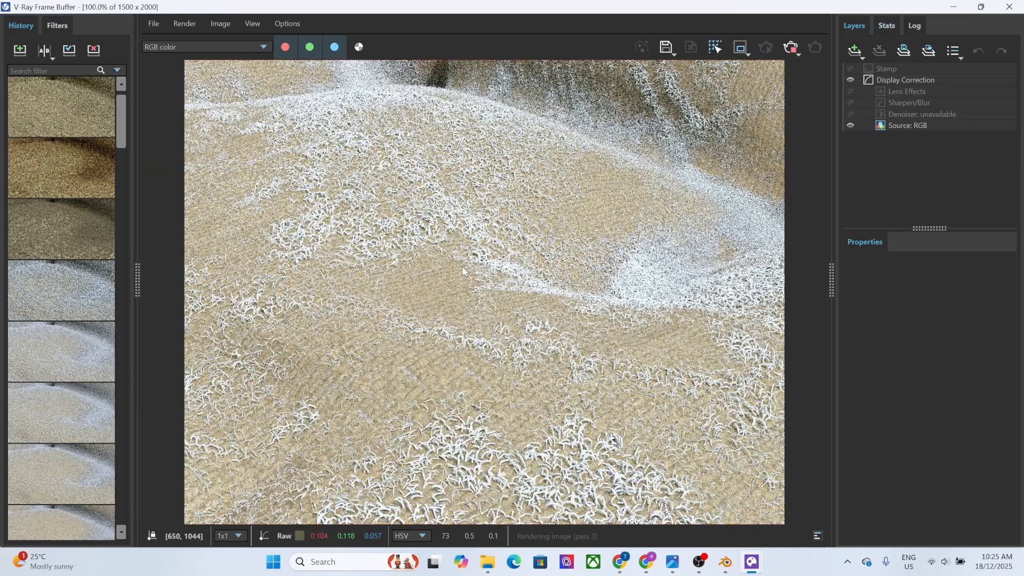
double_click(815, 12)
left_click_drag(814, 7, 814, 0)
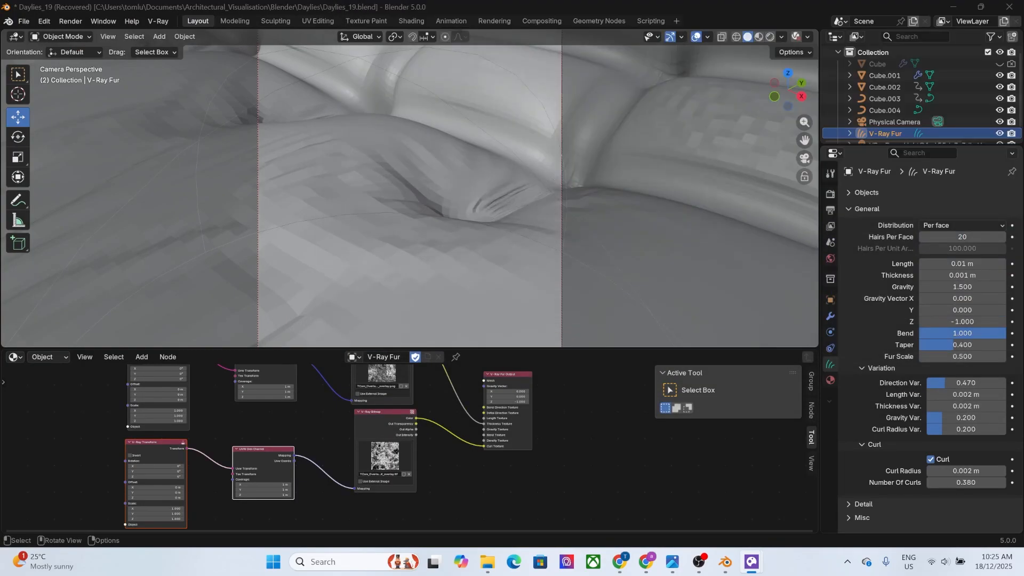
Set the upper V-Ray Transform node's X, Y and Z scale to 5.
scroll(225, 472, "up", 4)
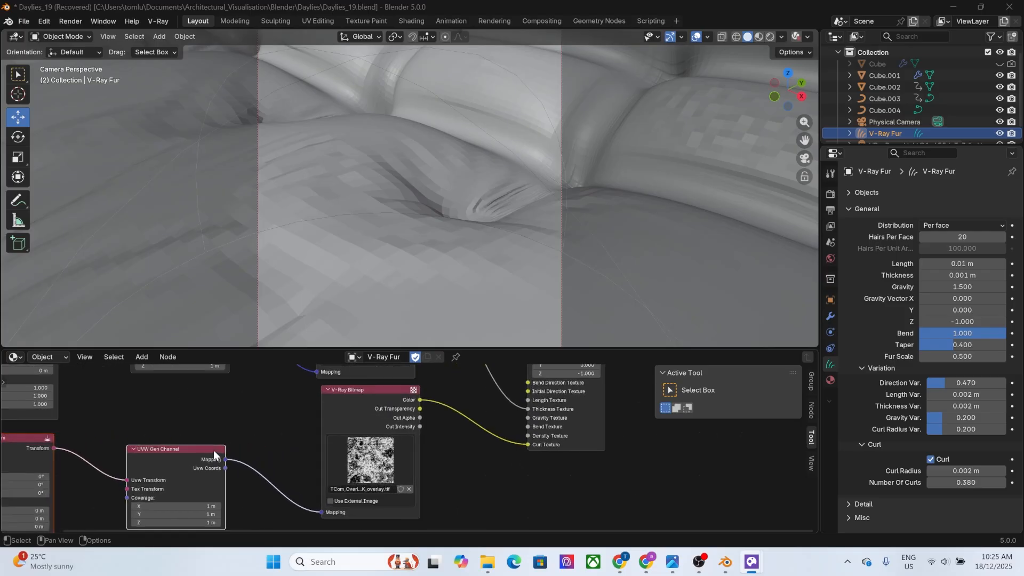
middle_click_drag(219, 449, 523, 488)
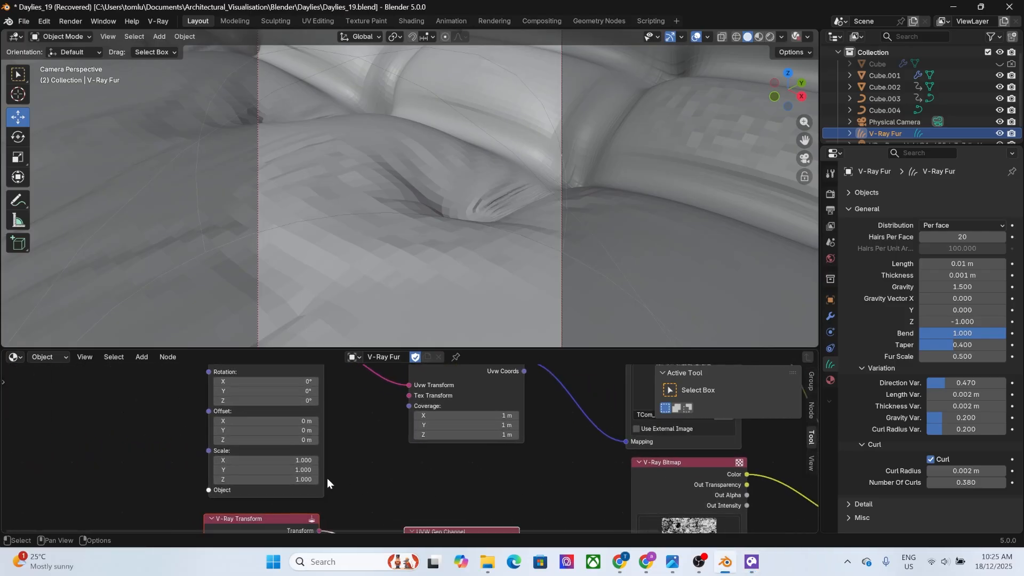
left_click_drag(293, 460, 293, 479)
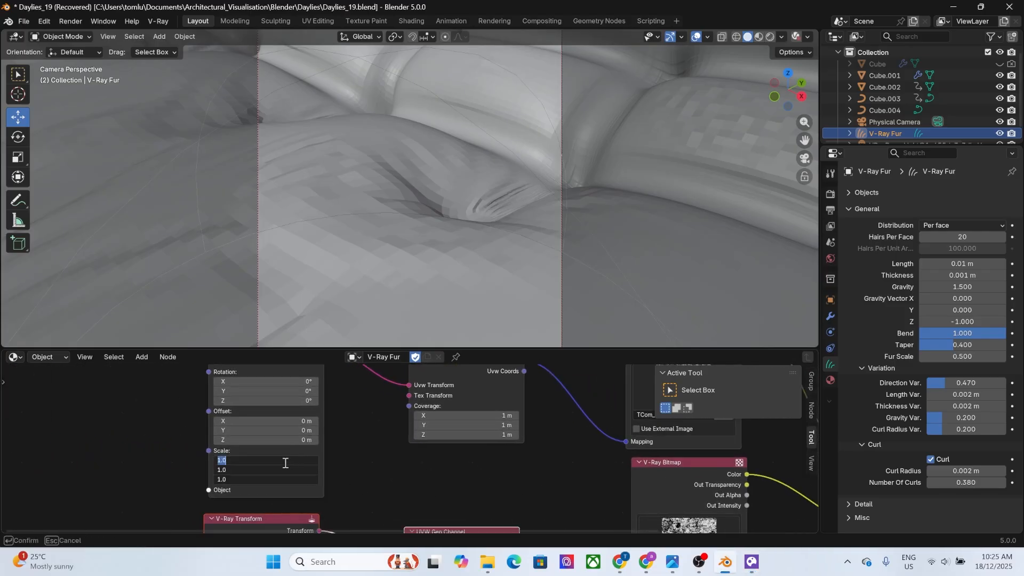
type("5")
key("Return")
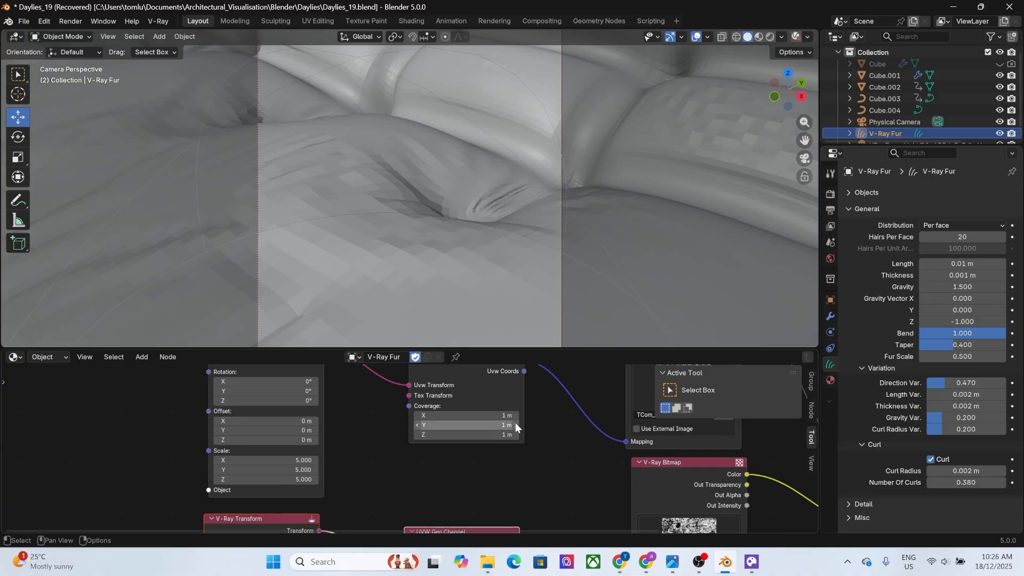
Disconnect the upper bitmap's Mapping from the UVW Gen Channel and remove its link to the fur output's Thickness Texture.
middle_click_drag(587, 442, 389, 470)
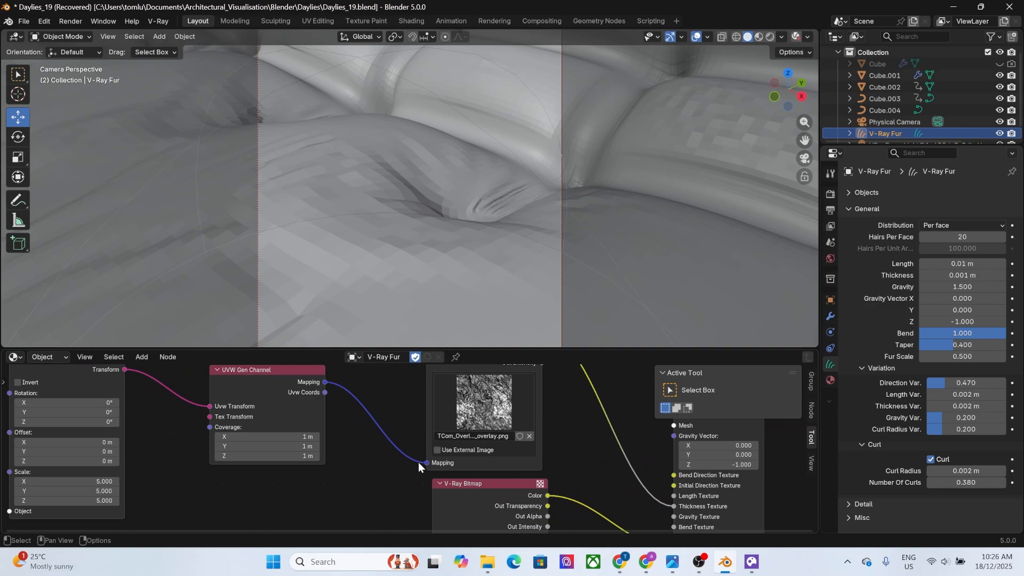
left_click_drag(420, 461, 363, 450)
left_click_drag(670, 506, 635, 487)
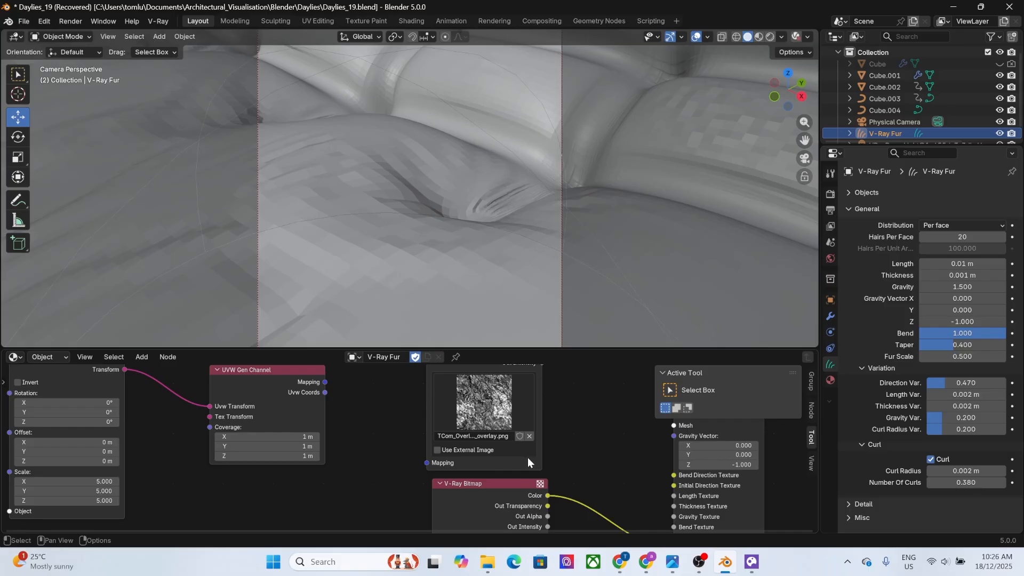
Try connecting the upper V-Ray Bitmap to the fur output's Bend Texture and check the render in the frame buffer.
middle_click_drag(605, 468, 372, 446)
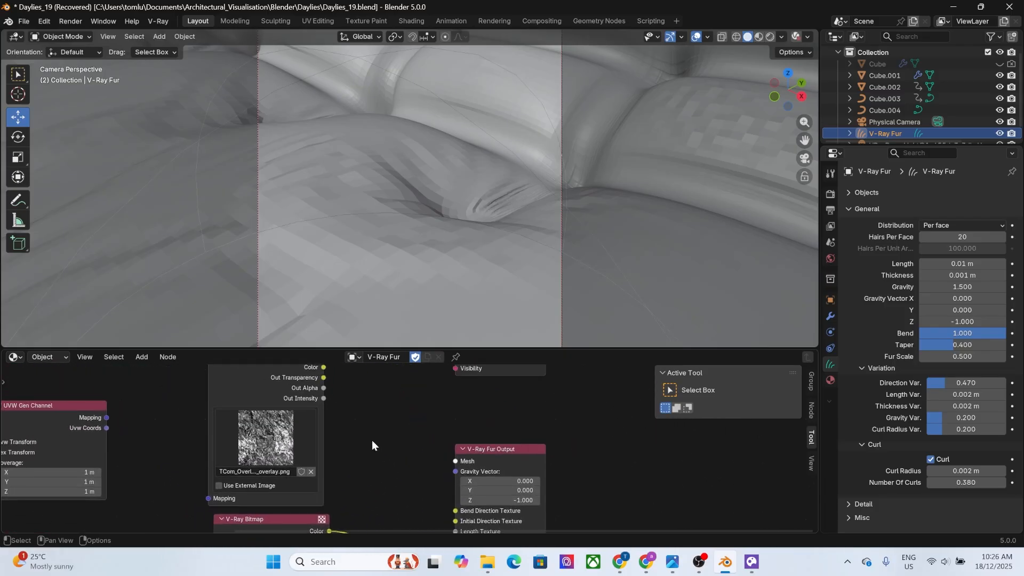
middle_click_drag(335, 379, 320, 395)
left_click_drag(324, 391, 452, 462)
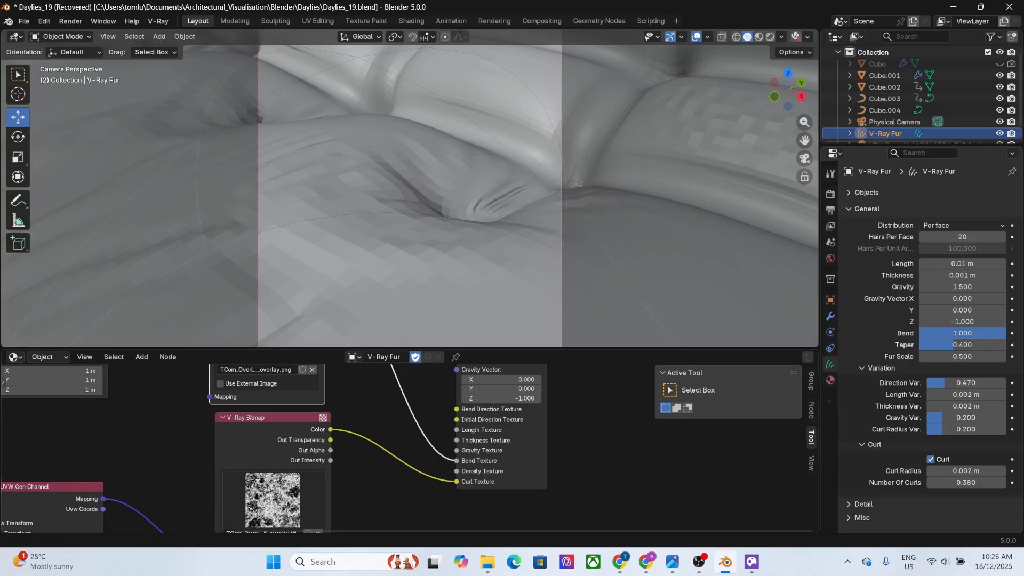
left_click_drag(447, 0, 451, 111)
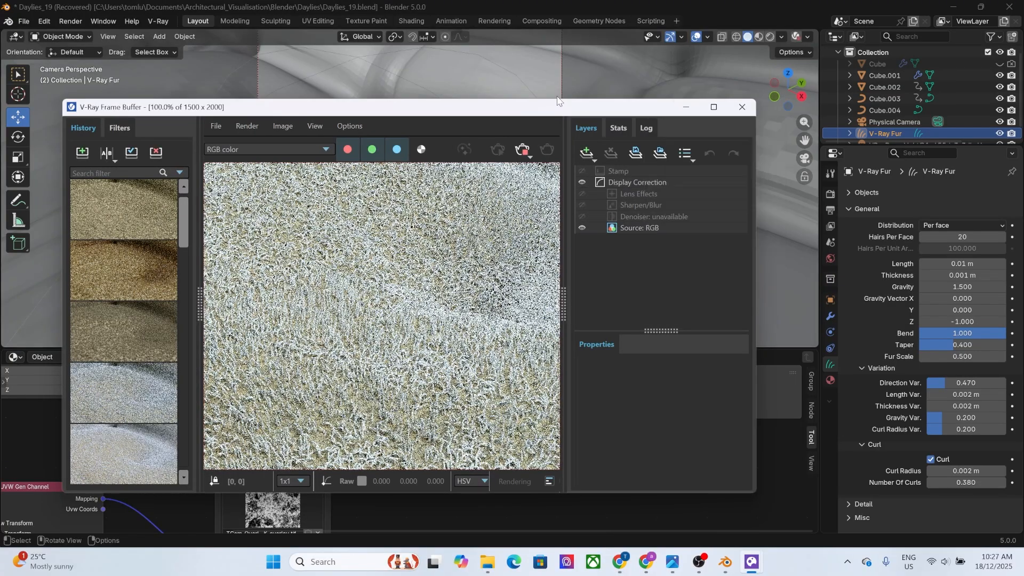
left_click_drag(548, 108, 609, 15)
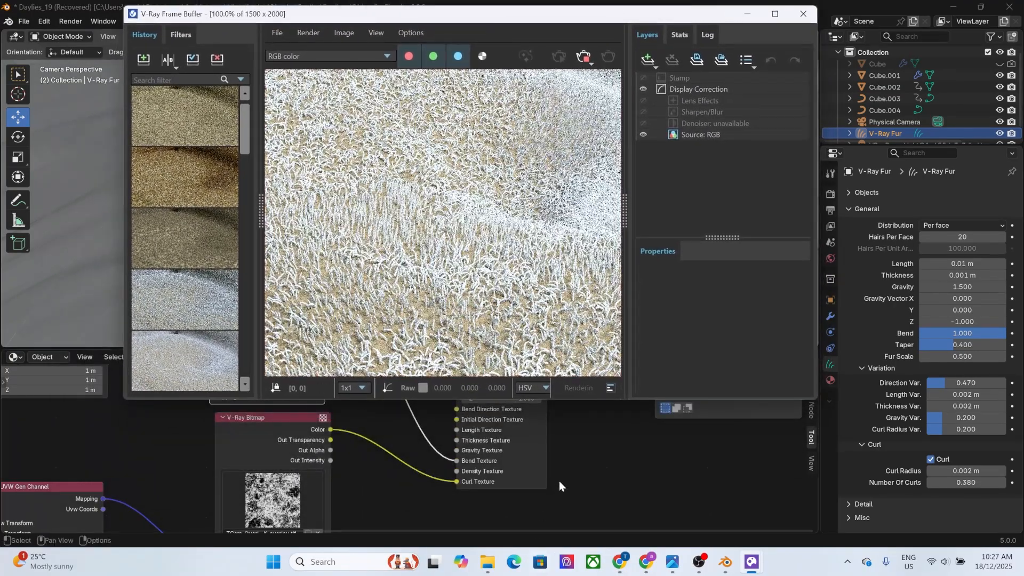
Disconnect both bitmaps from the fur output's Curl Texture and Bend Texture.
middle_click_drag(559, 481, 496, 499)
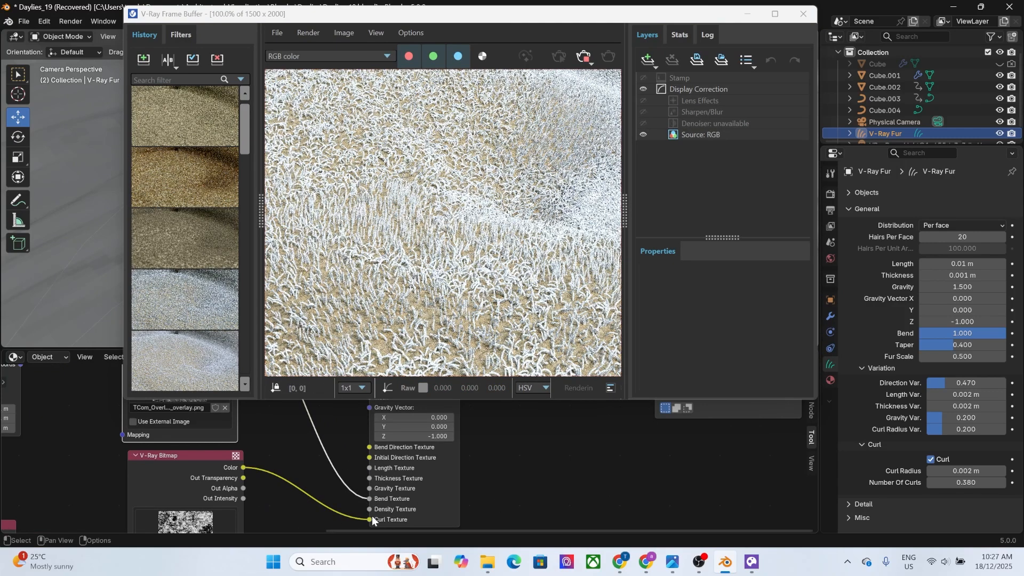
left_click_drag(369, 520, 352, 516)
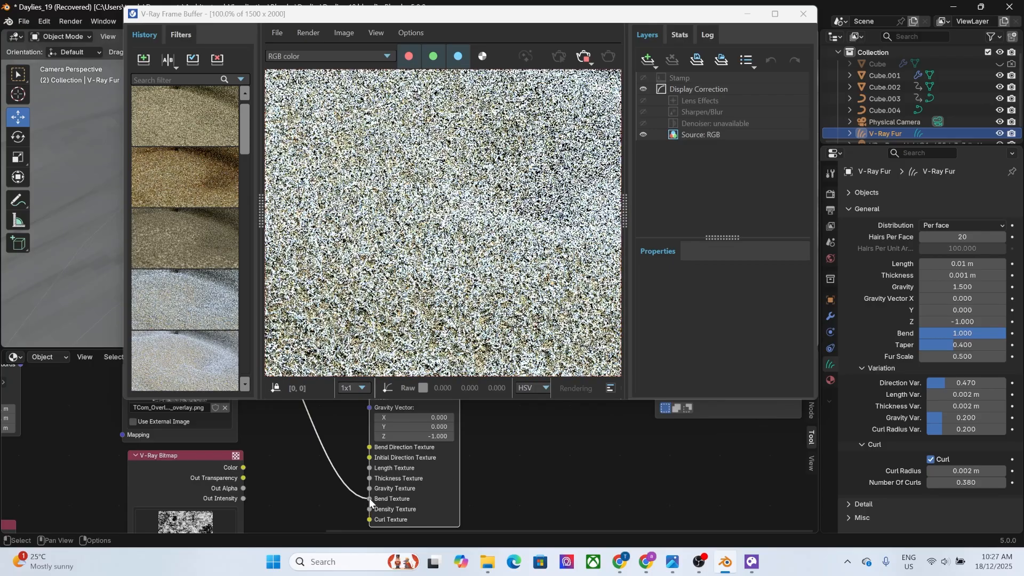
left_click_drag(369, 499, 381, 472)
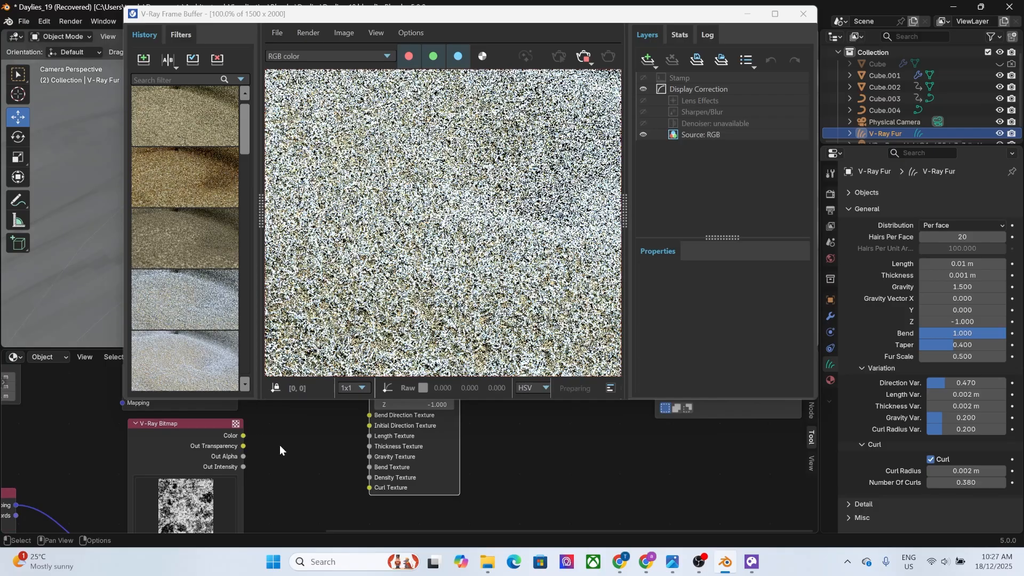
Connect the upper V-Ray Bitmap's Color to the fur output's Density Texture.
left_click_drag(280, 445, 246, 496)
middle_click_drag(287, 429, 234, 499)
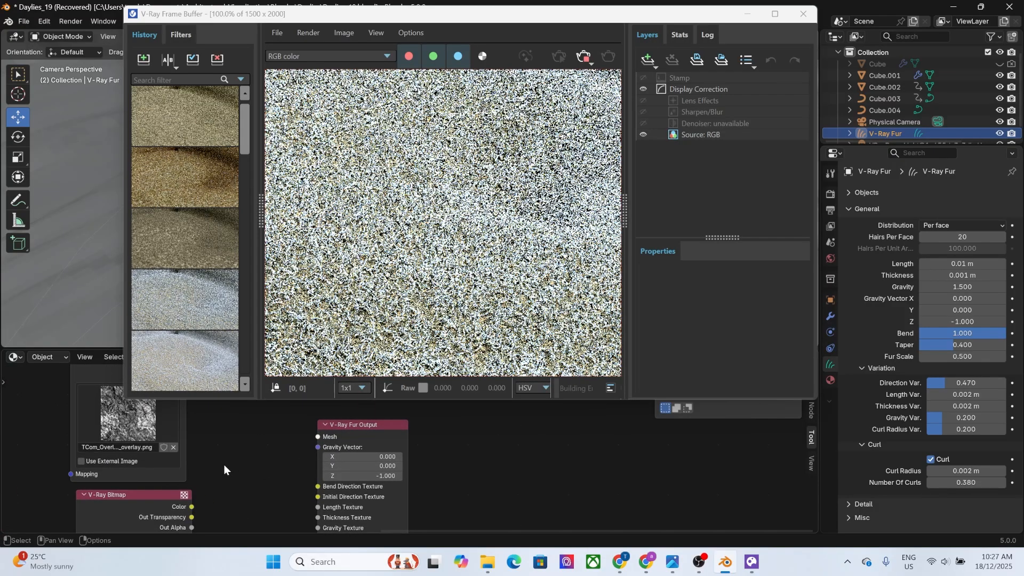
scroll(224, 465, "down", 3)
middle_click_drag(260, 457, 221, 496)
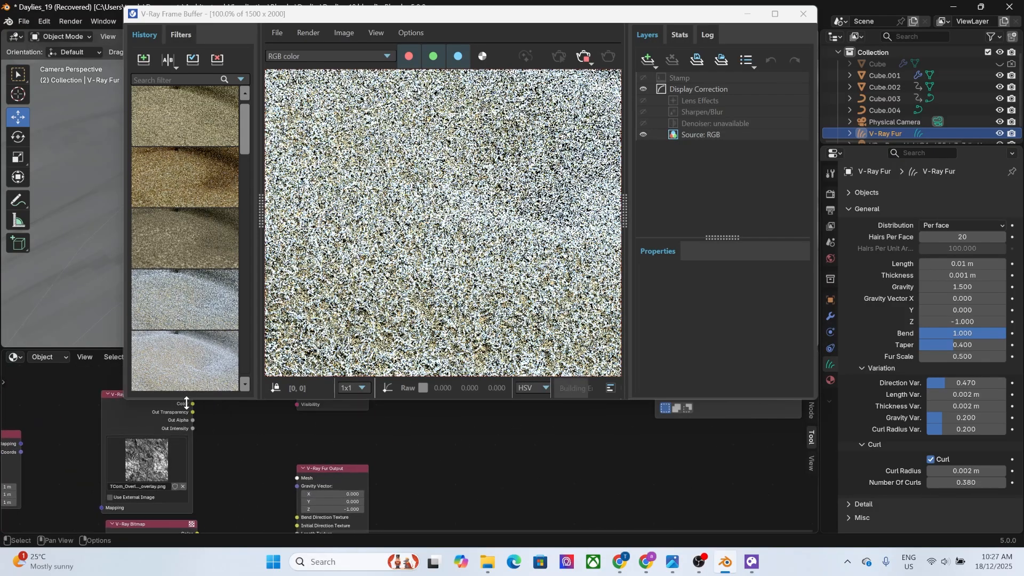
middle_click_drag(216, 423, 209, 459)
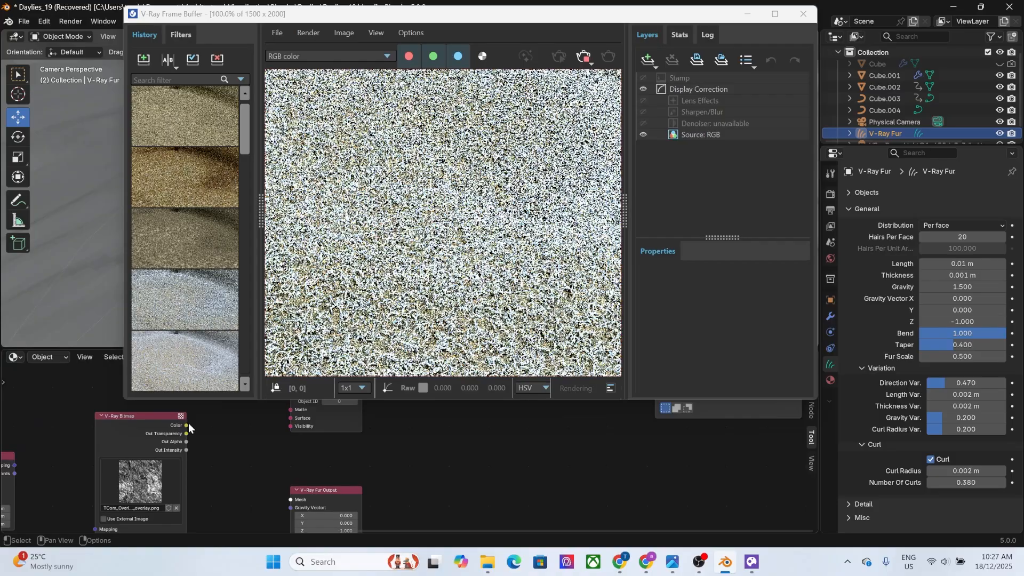
left_click_drag(186, 424, 290, 436)
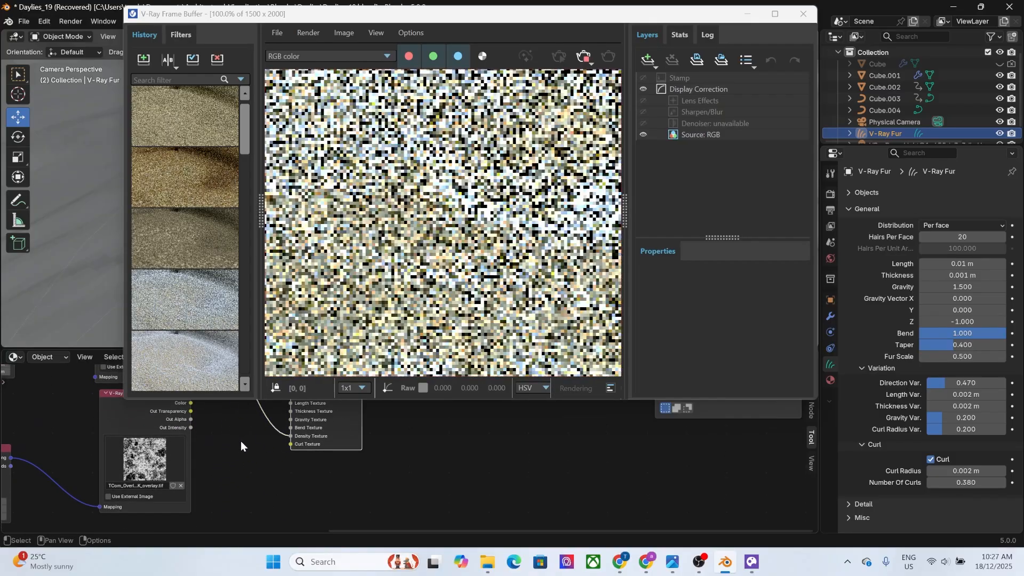
Move the bitmap link from Density Texture to Length Texture on the fur output and inspect the updated render up close.
middle_click_drag(234, 449, 207, 503)
scroll(207, 504, "up", 1)
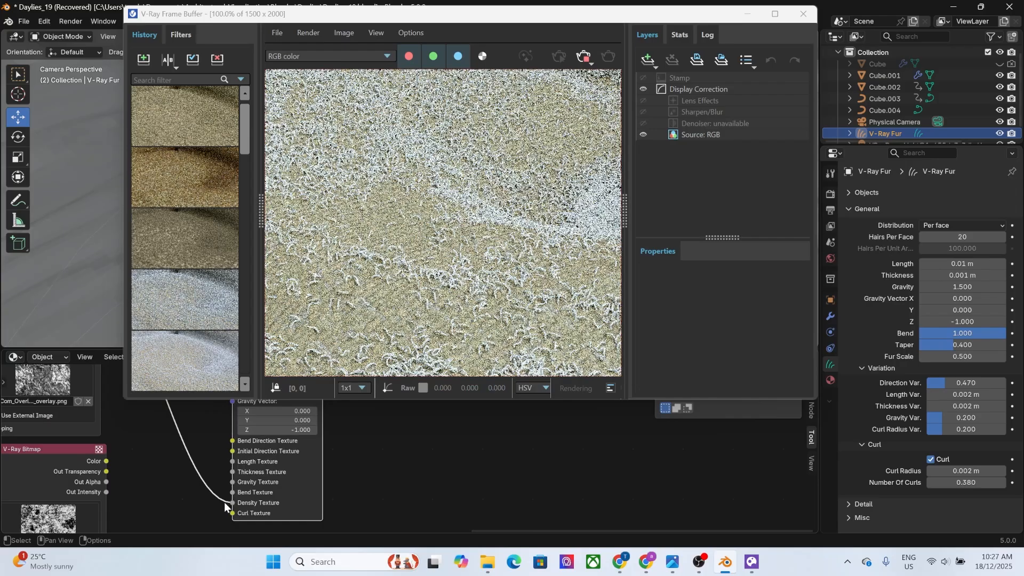
left_click_drag(229, 506, 231, 460)
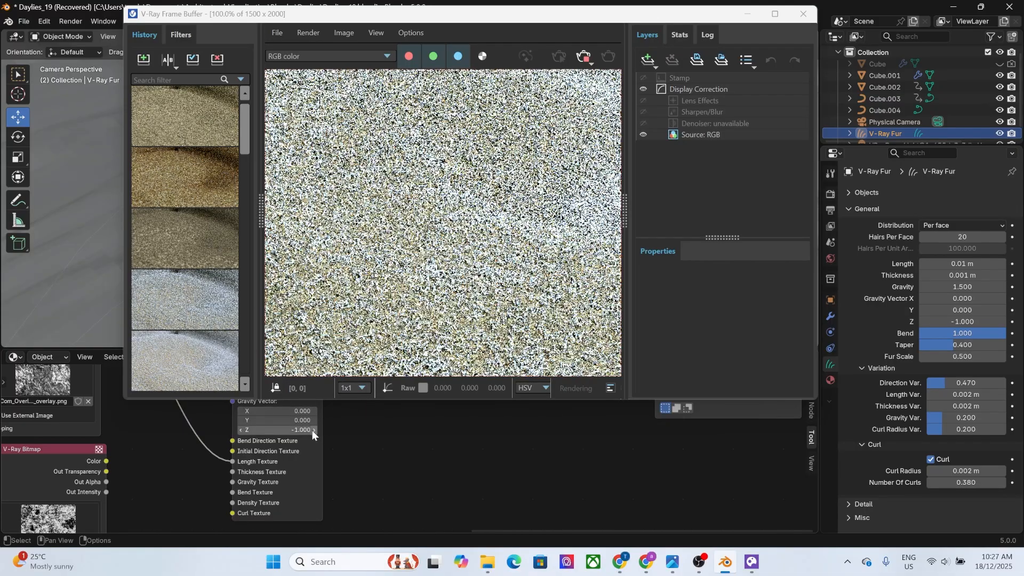
scroll(414, 329, "up", 1)
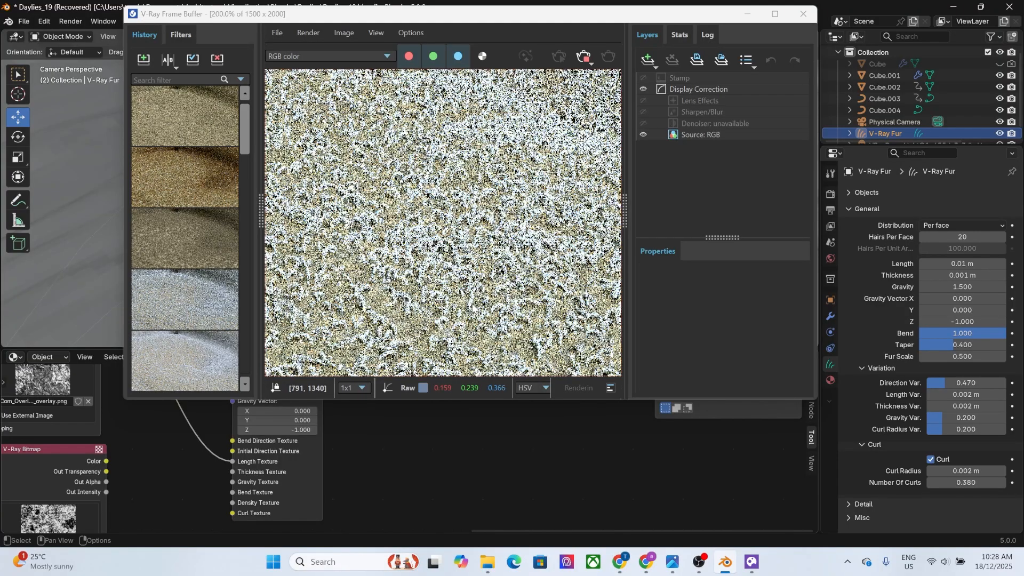
scroll(476, 308, "up", 1)
scroll(488, 305, "down", 2)
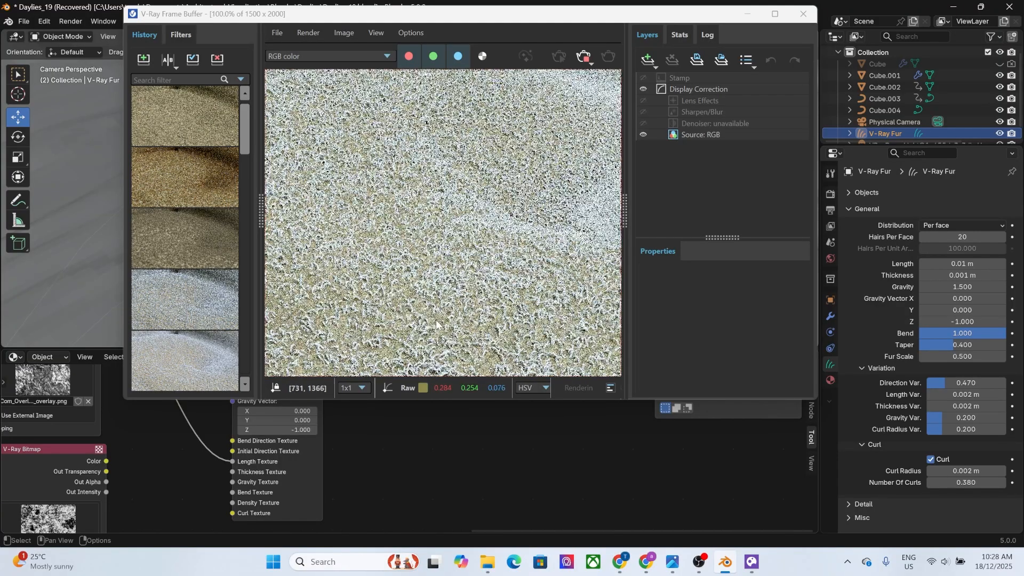
Examine the length-textured fur render in the frame buffer, from the whole cushions down to individual hairs.
scroll(367, 342, "down", 1)
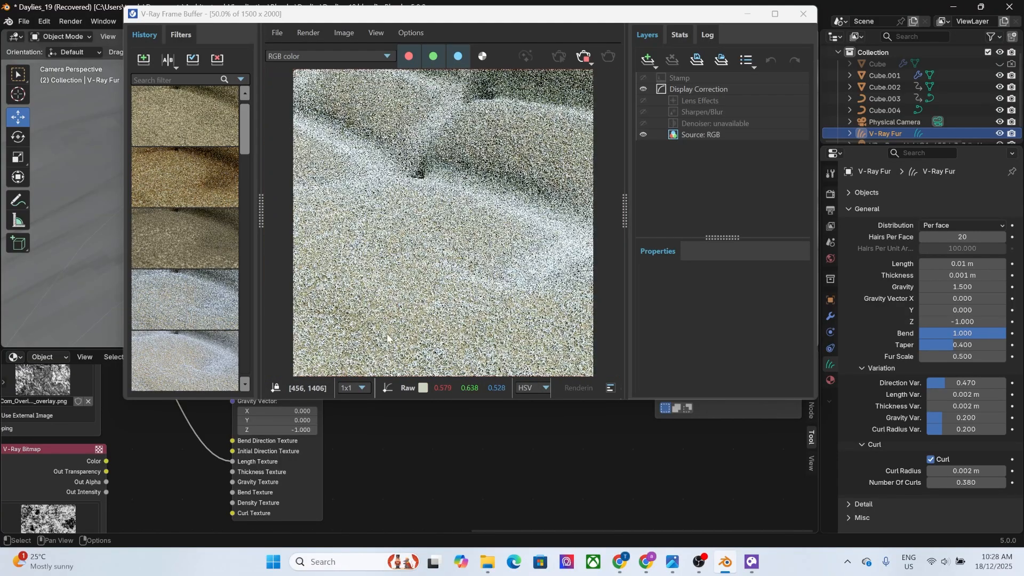
scroll(395, 328, "down", 1)
scroll(404, 328, "down", 1)
scroll(408, 309, "up", 1)
scroll(381, 307, "up", 1)
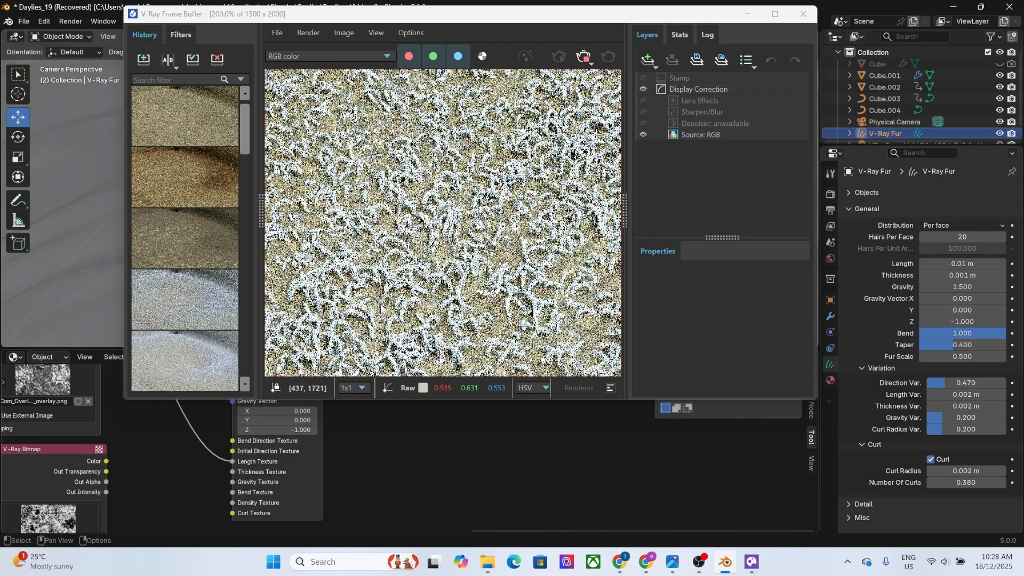
scroll(435, 292, "up", 1)
scroll(434, 290, "down", 1)
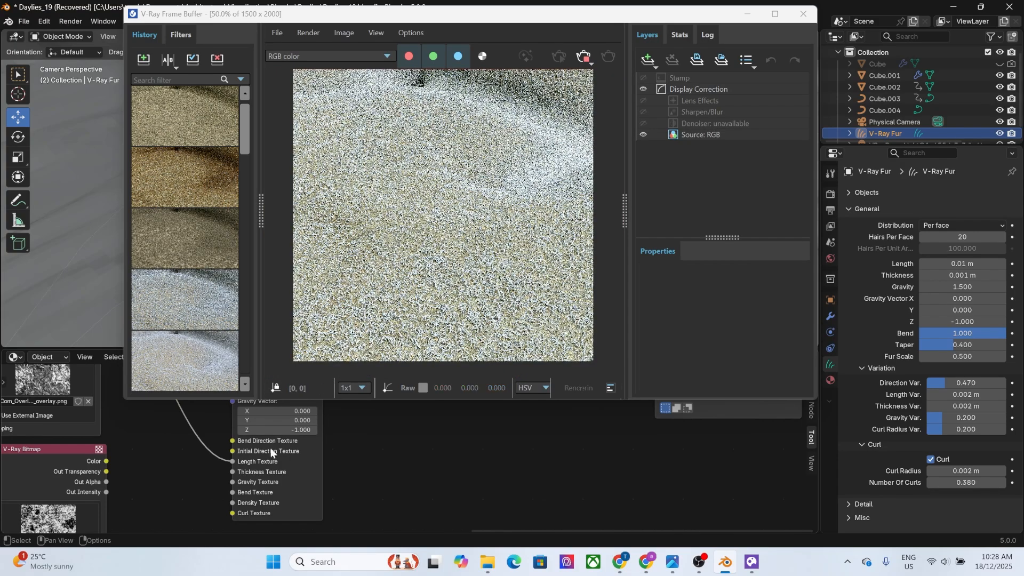
Move the bitmap link from Length Texture to Thickness Texture on the fur output and inspect the updated render across the cushions.
left_click_drag(231, 461, 233, 471)
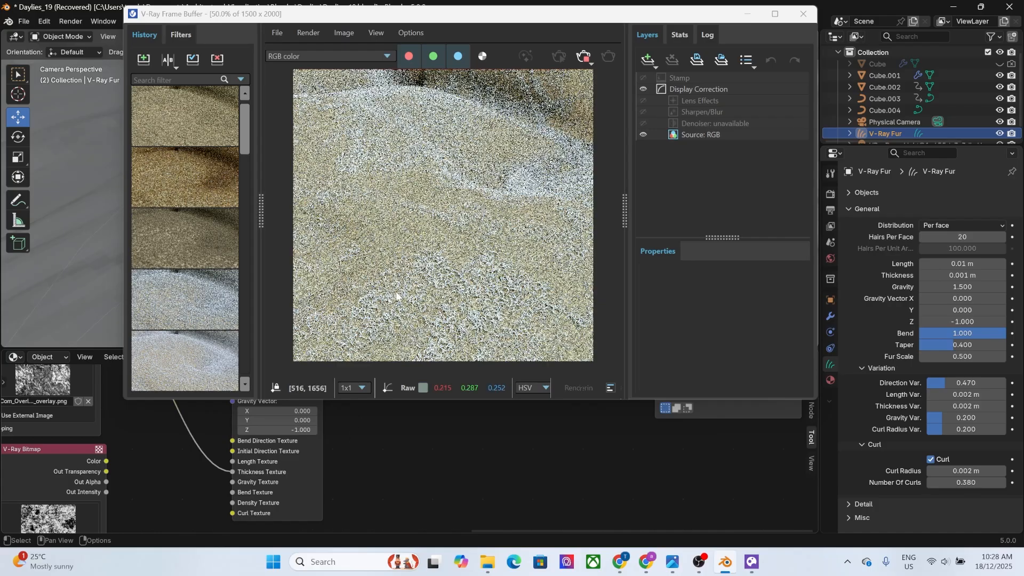
scroll(397, 292, "up", 2)
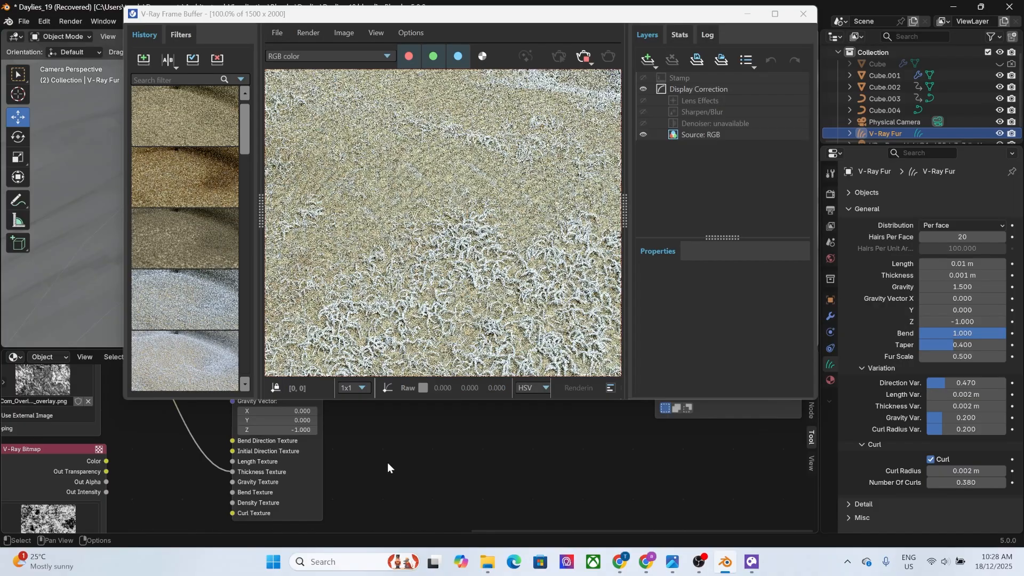
middle_click_drag(389, 468, 585, 513)
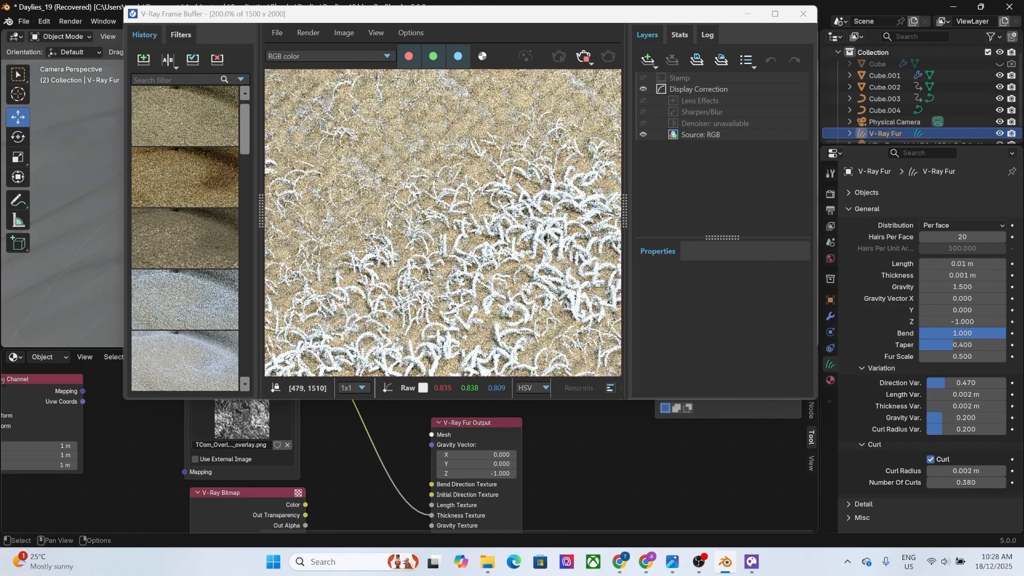
scroll(504, 295, "up", 1)
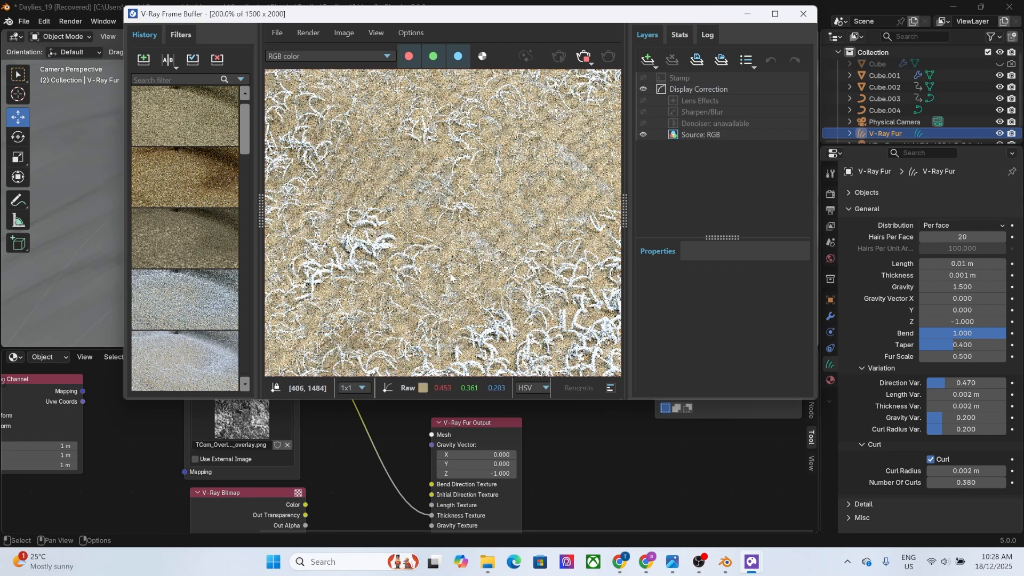
scroll(385, 252, "down", 3)
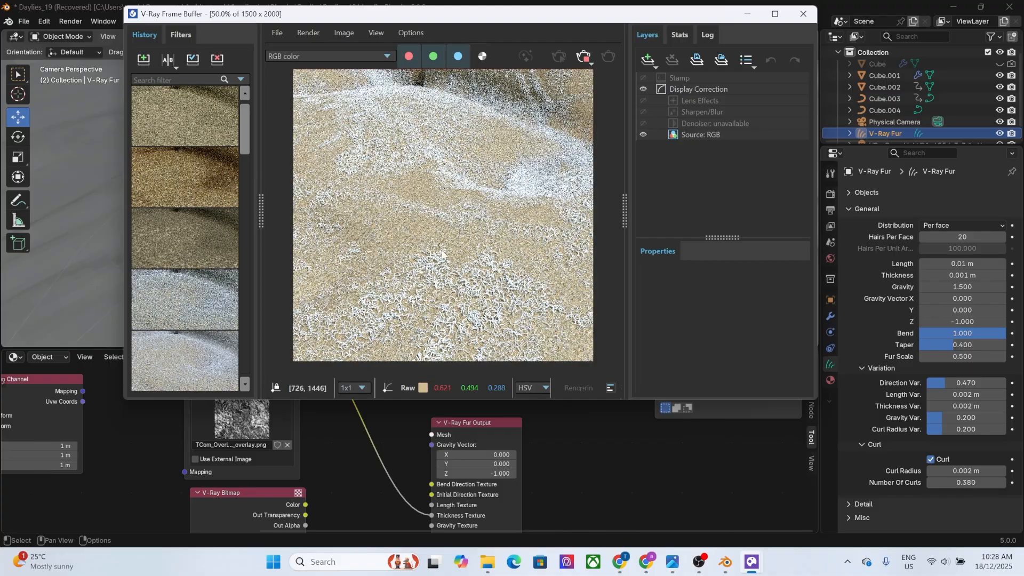
scroll(441, 253, "down", 1)
scroll(462, 176, "up", 3)
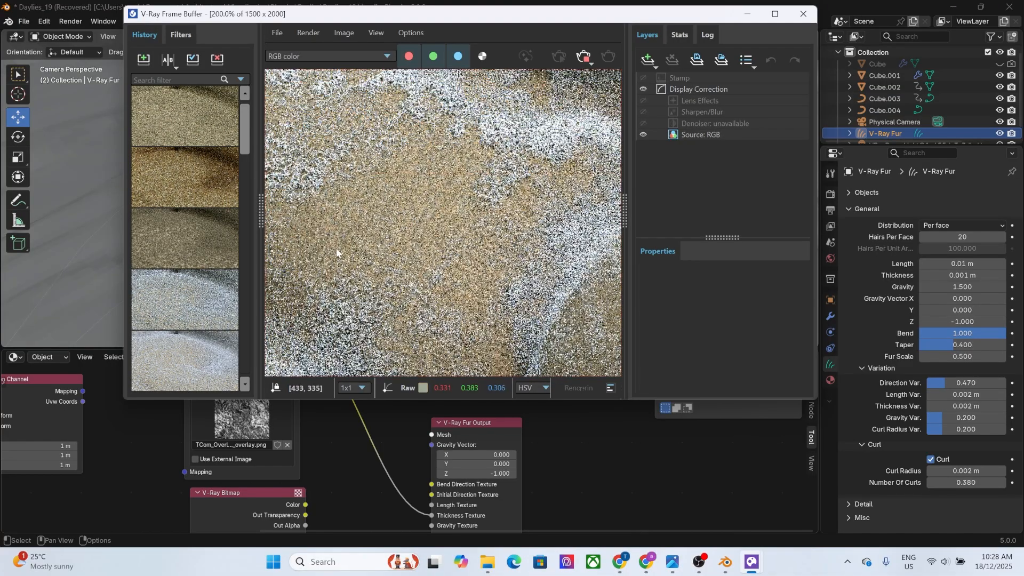
scroll(428, 260, "down", 1)
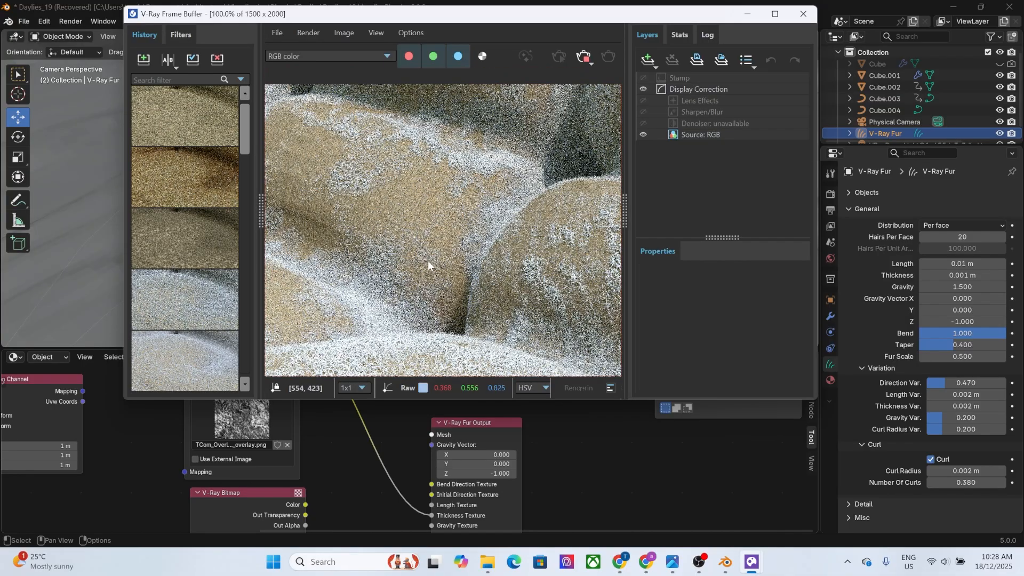
scroll(469, 291, "down", 1)
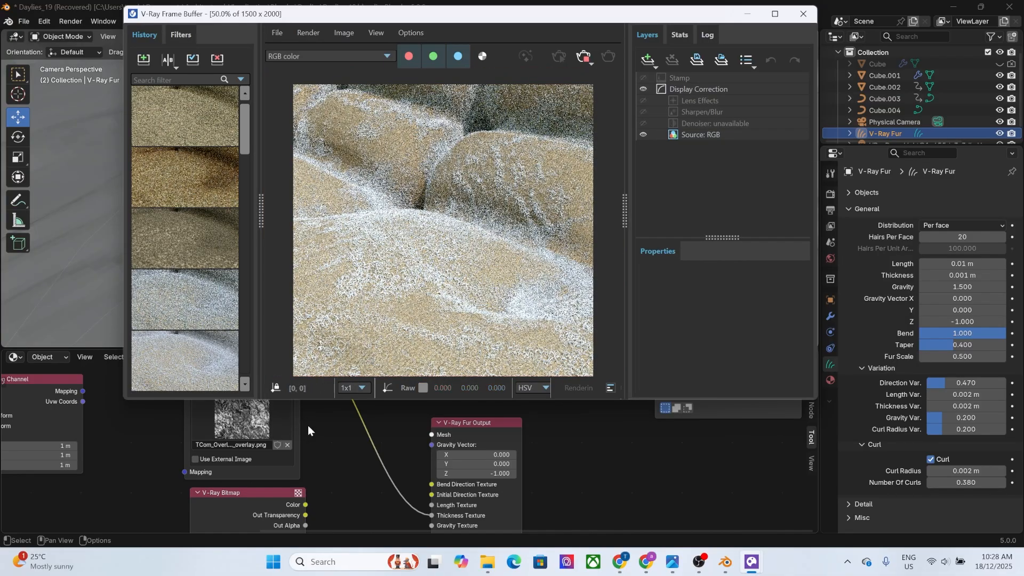
Replace the upper V-Ray Bitmap's image with TCom_Overlay_Rust2_1K_overlay.tif from the Grunge folder.
middle_click_drag(308, 427, 306, 527)
scroll(159, 456, "up", 3)
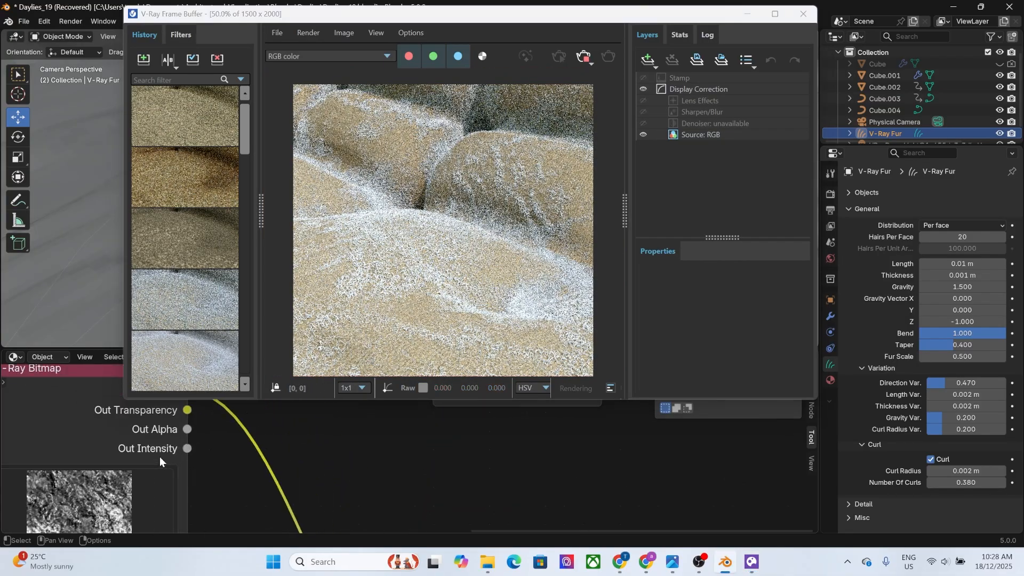
middle_click_drag(250, 497, 287, 438)
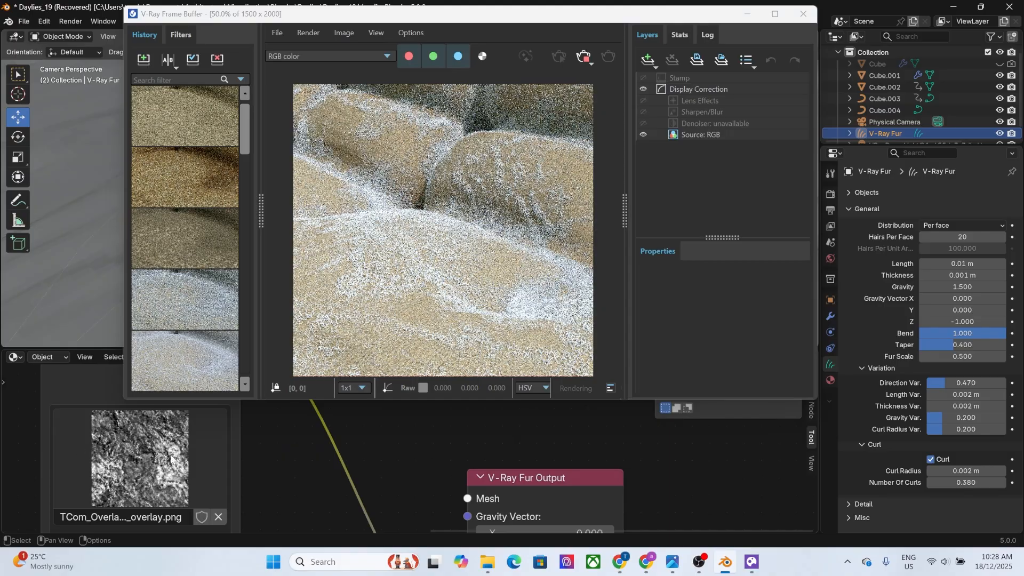
scroll(222, 509, "down", 1)
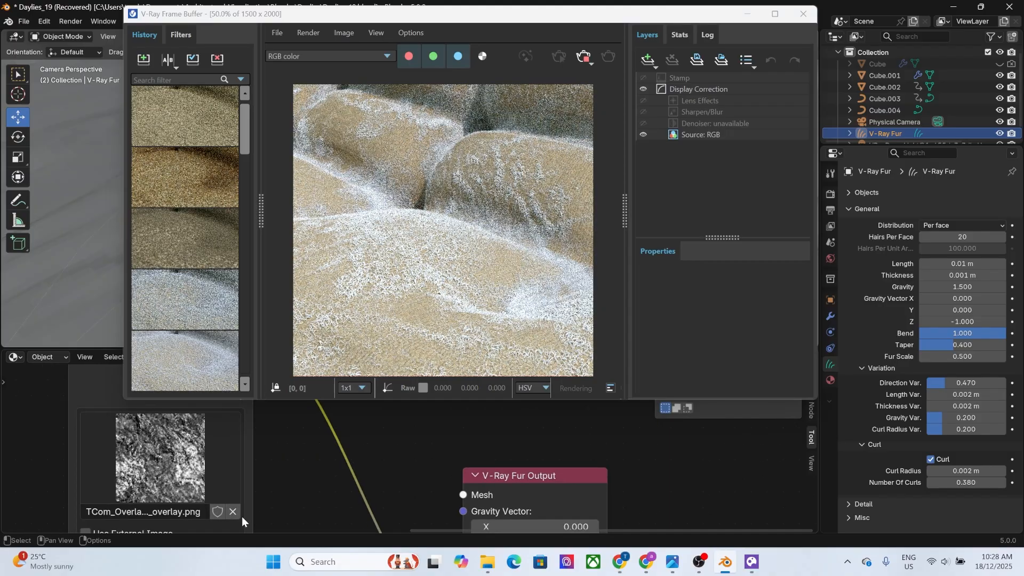
left_click(236, 514)
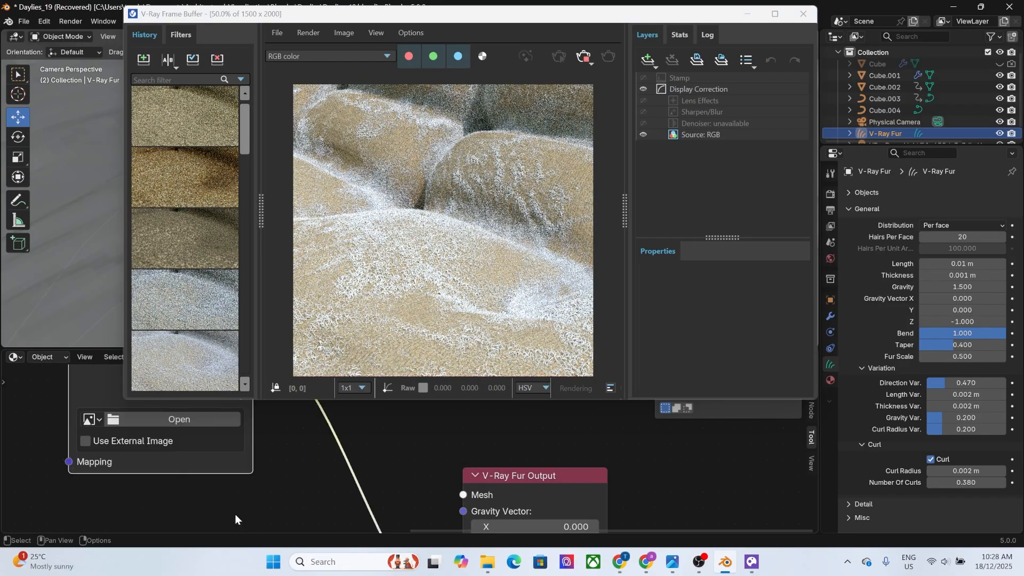
left_click(177, 420)
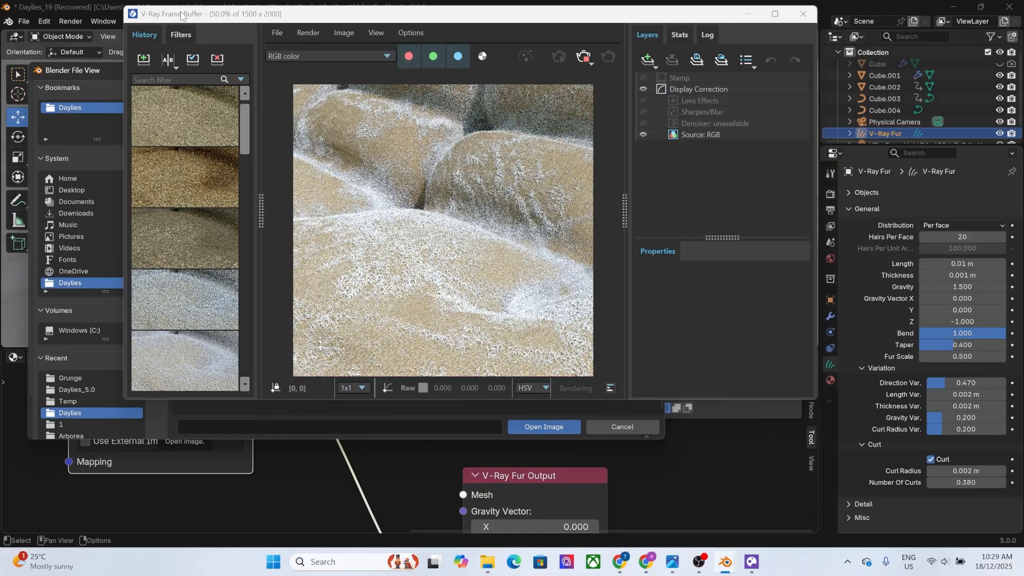
left_click_drag(181, 15, 421, 47)
left_click(72, 377)
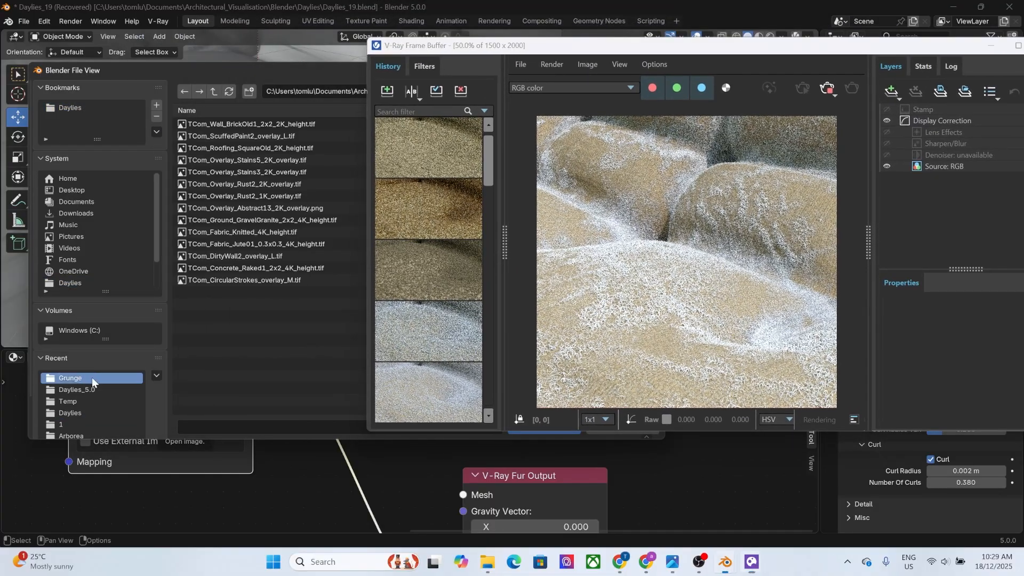
double_click(220, 194)
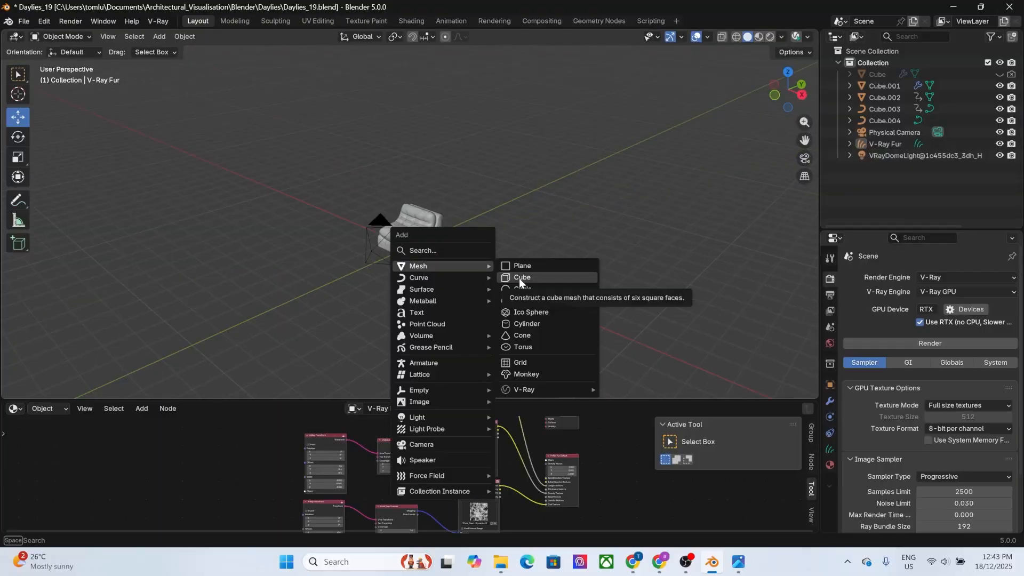
Add a cube mesh to the scene.
left_click(521, 274)
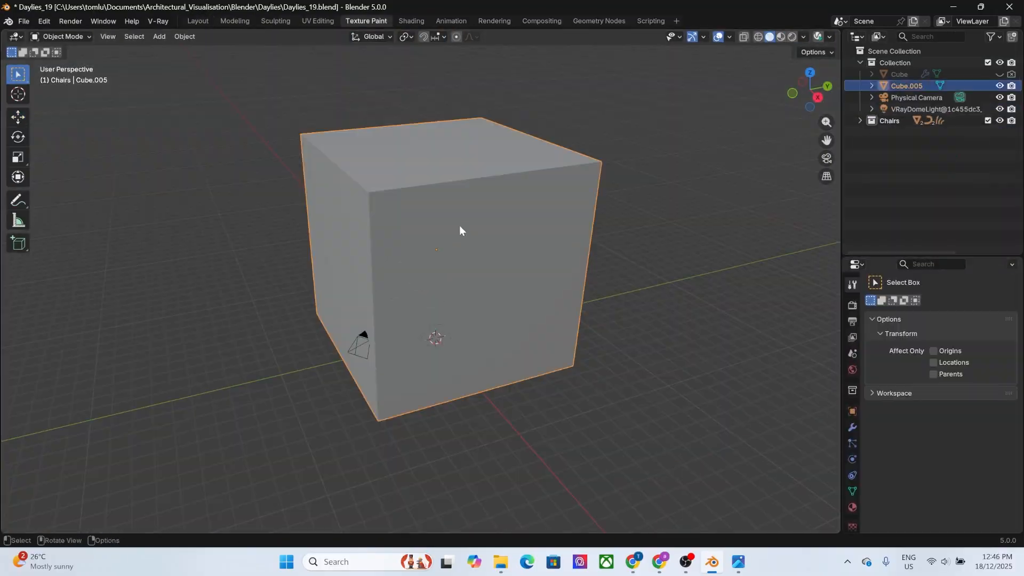